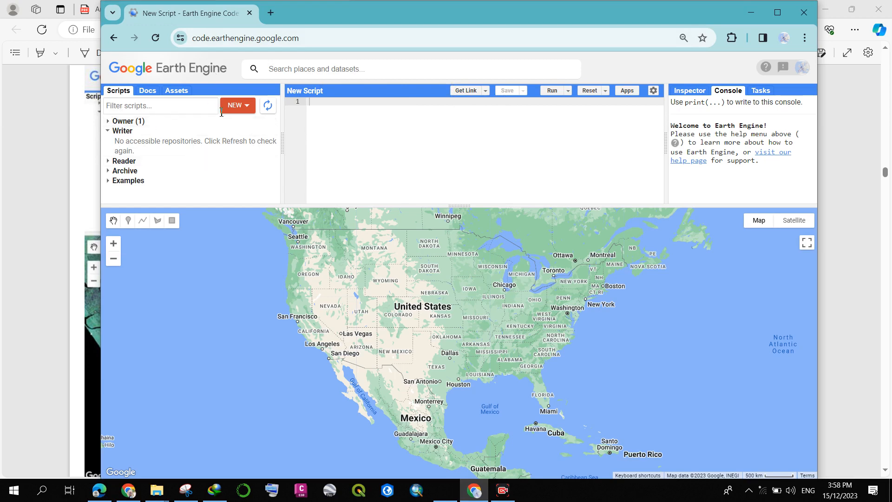
left_click(148, 90)
left_click(185, 91)
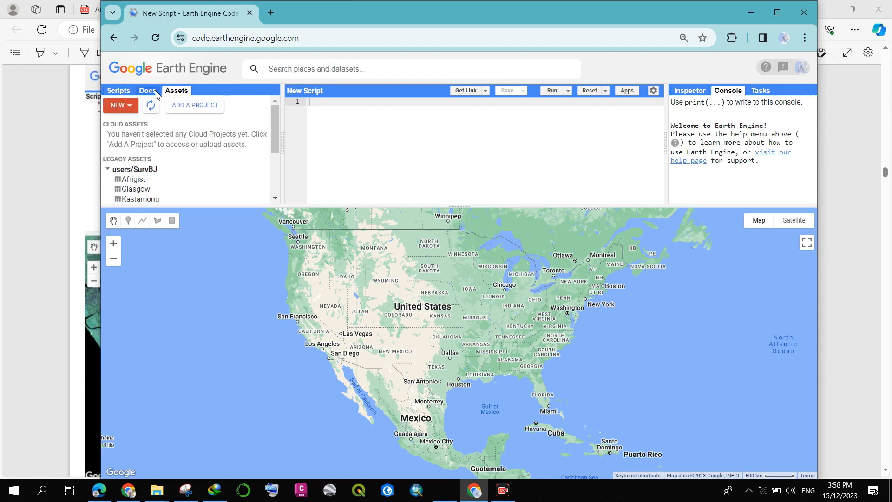
left_click(121, 92)
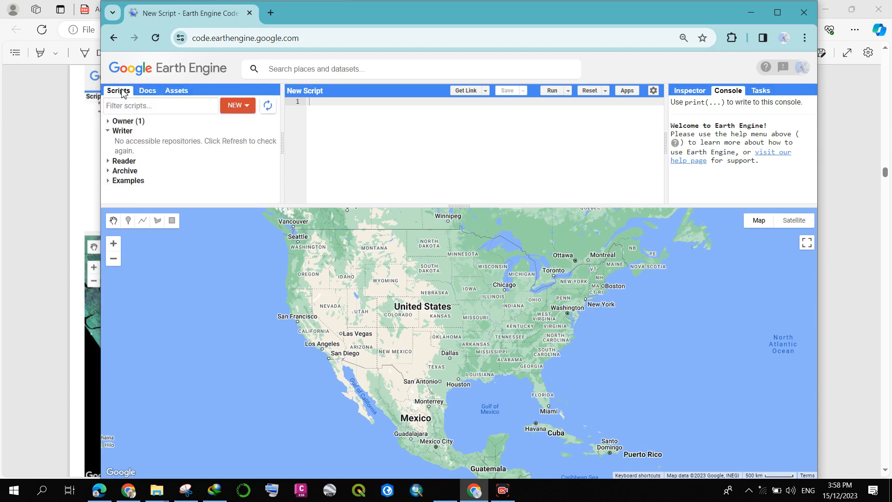
Expand the Owner script repositories, find LULC CODE in the CODELANDSAT repository and try to open it
left_click(108, 122)
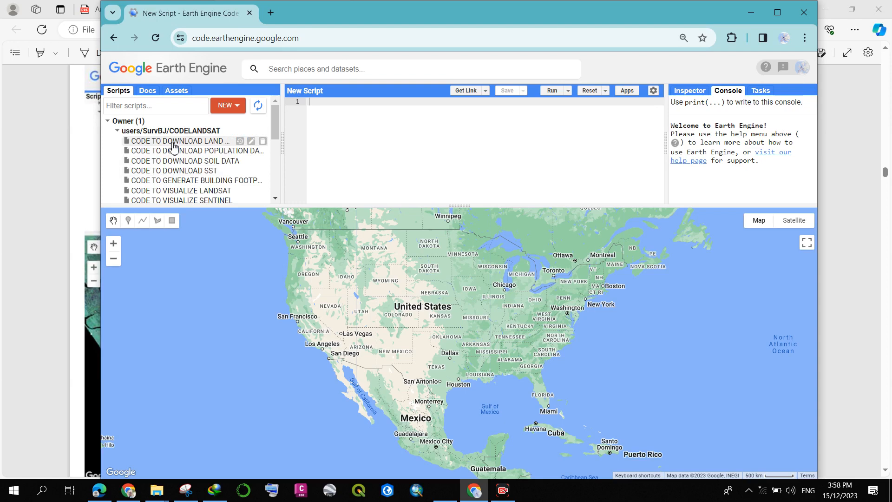
scroll(173, 146, "down", 5)
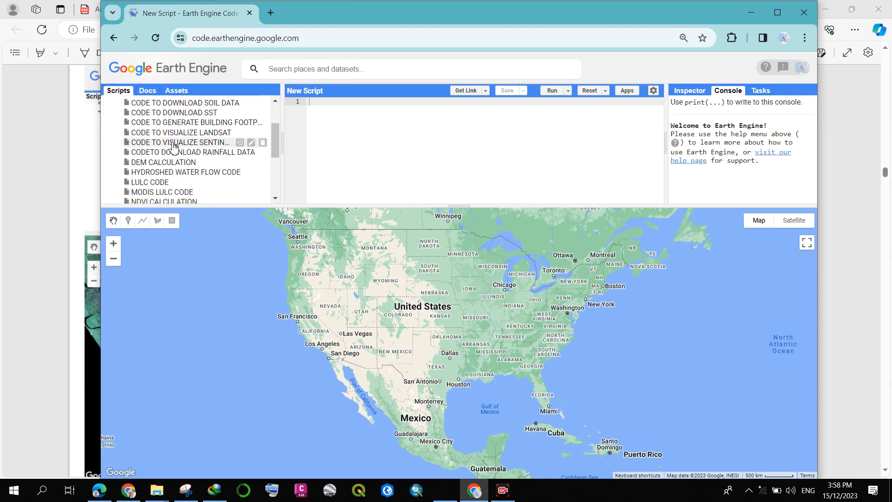
scroll(173, 146, "up", 3)
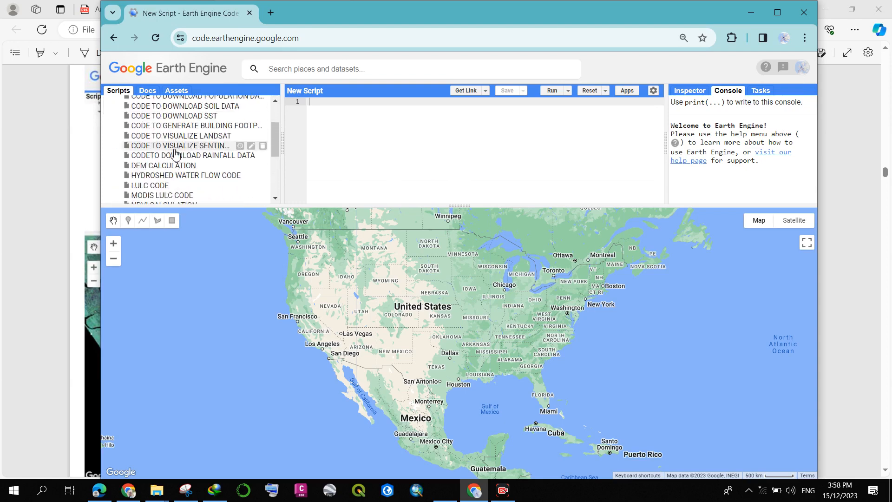
scroll(149, 139, "down", 1)
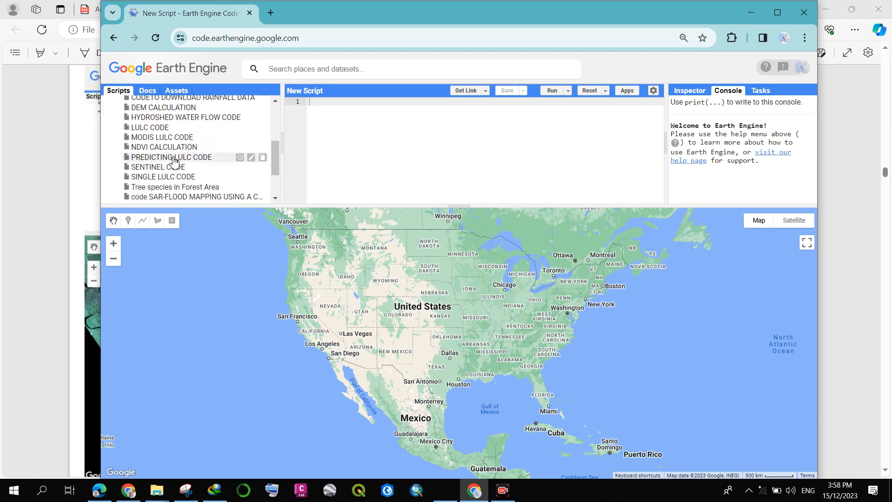
double_click(158, 126)
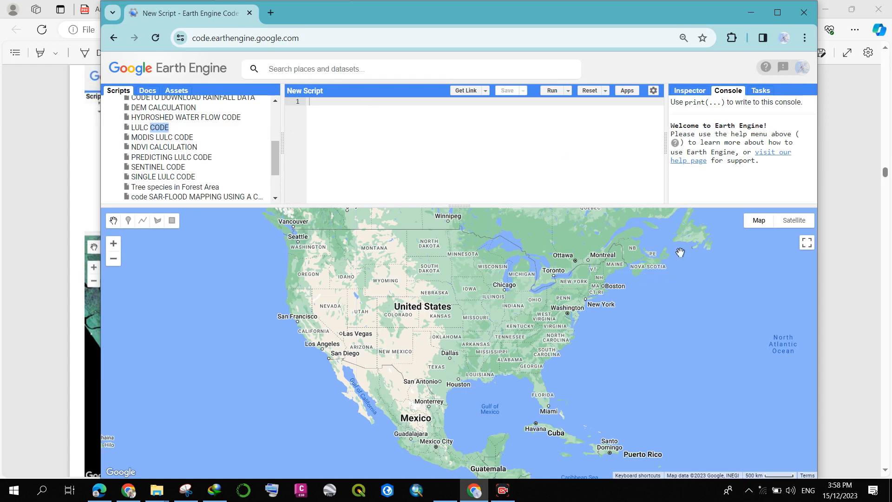
Connect the computer to the iPhone hotspot in the list of available Wi-Fi networks
left_click(760, 493)
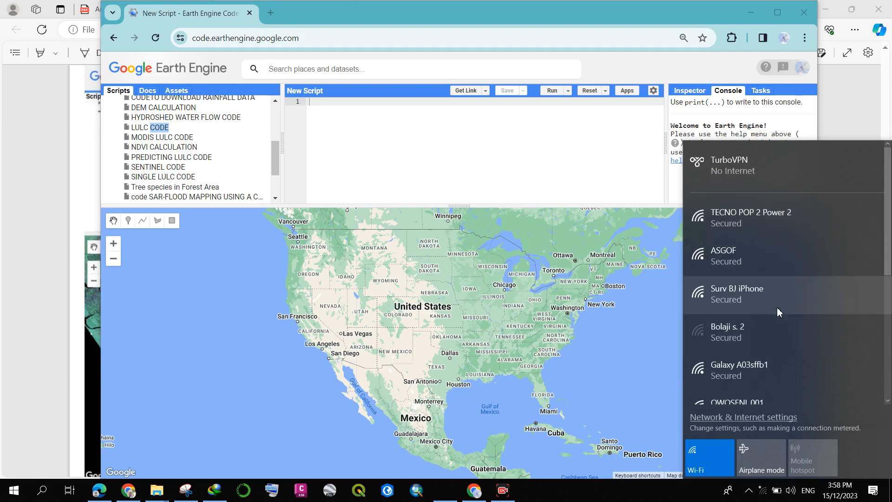
left_click(777, 308)
left_click(829, 339)
left_click(662, 499)
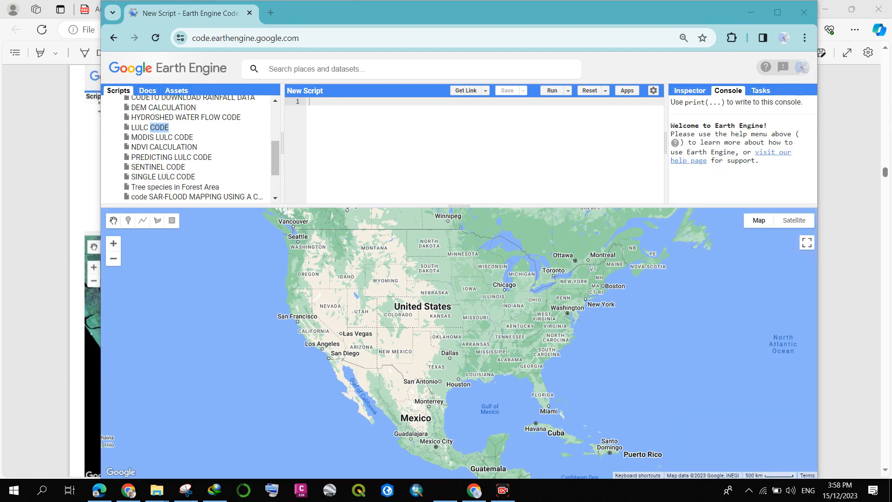
Open the LULC CODE script from the repository, look through its image filters and run it
double_click(139, 132)
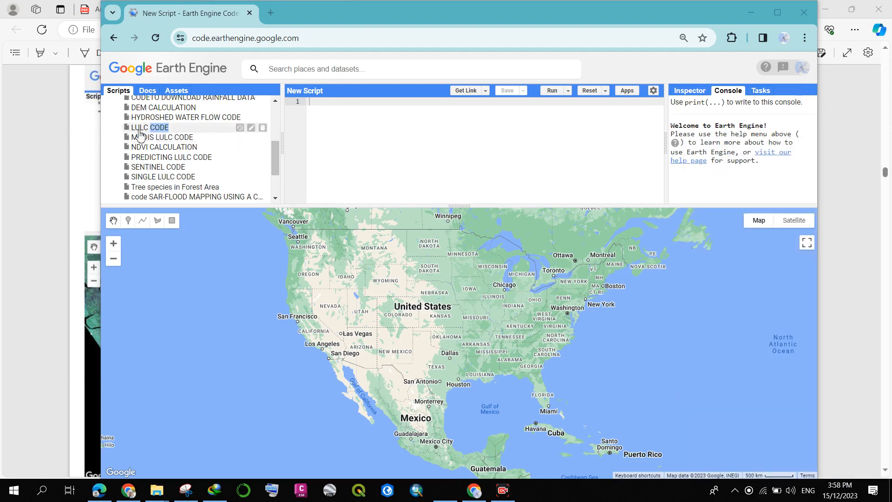
scroll(192, 123, "up", 5)
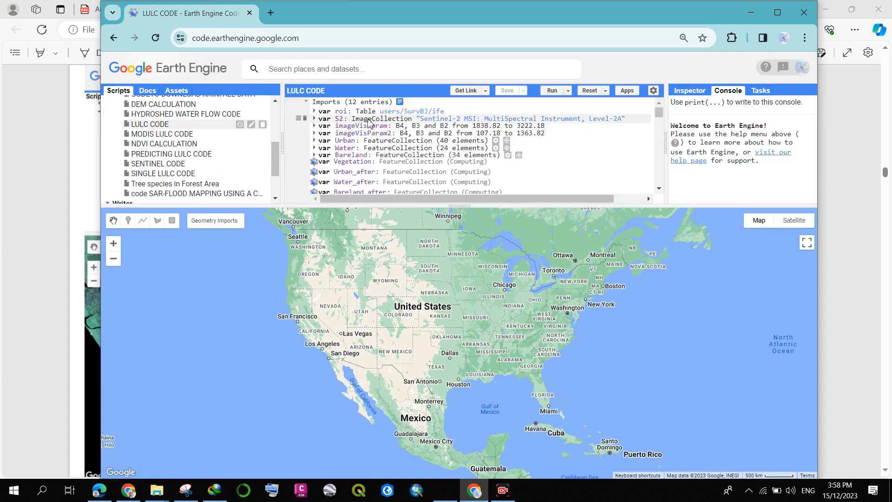
scroll(366, 150, "up", 1)
scroll(369, 148, "down", 3)
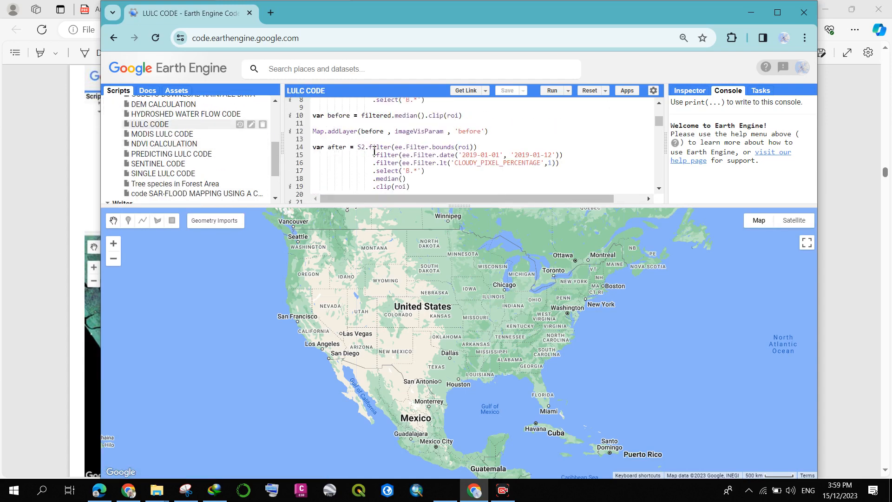
left_click(546, 91)
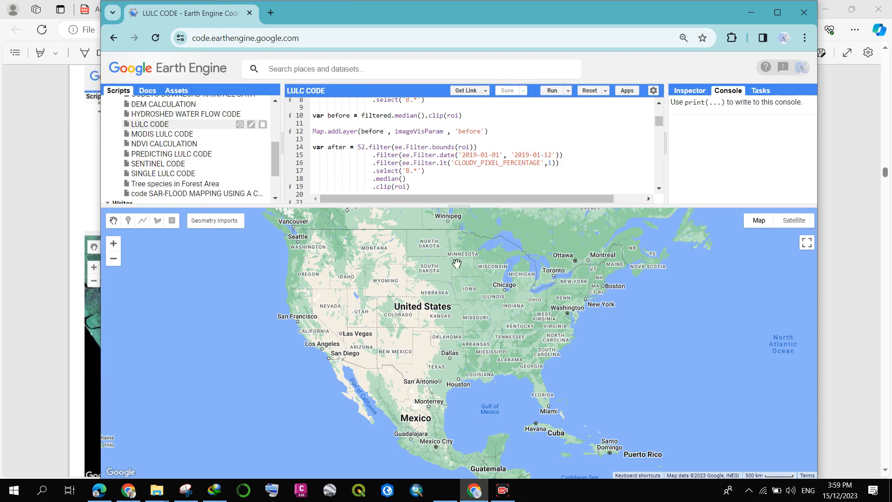
left_click(557, 91)
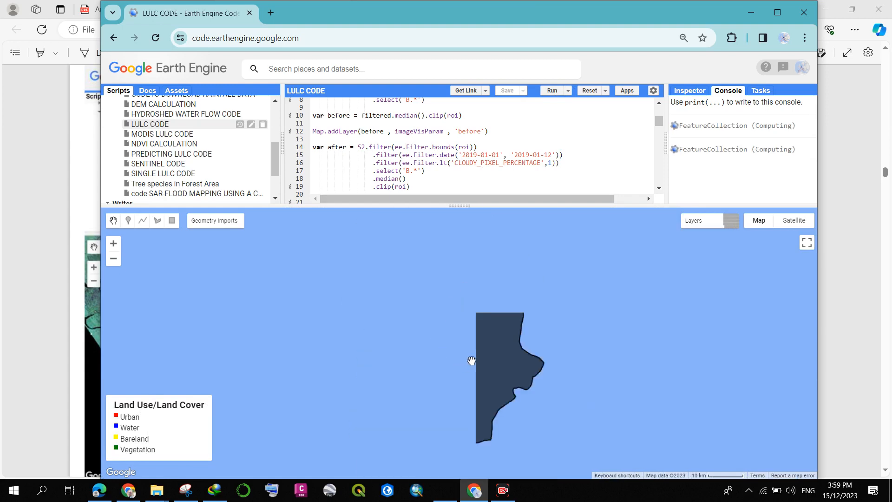
Hide all five map layers: Layer 1, before, after, before Classified and after Classified
mouse_move(685, 223)
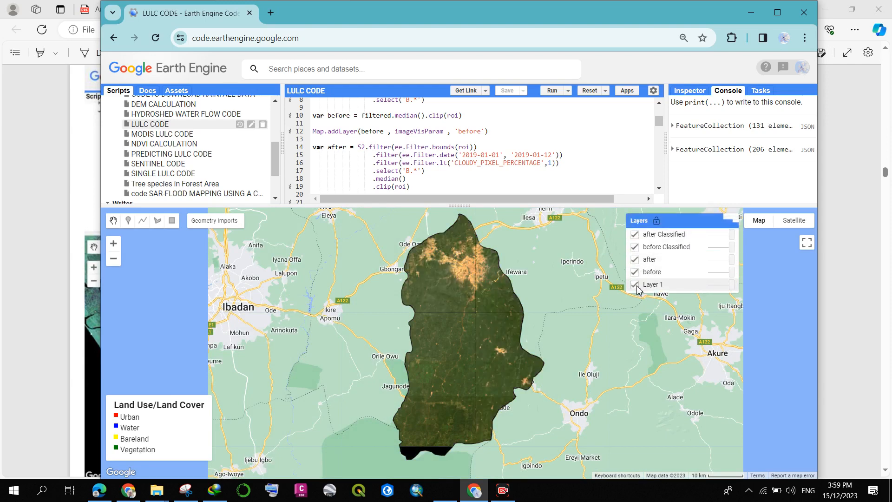
left_click(634, 284)
left_click(634, 272)
left_click(634, 260)
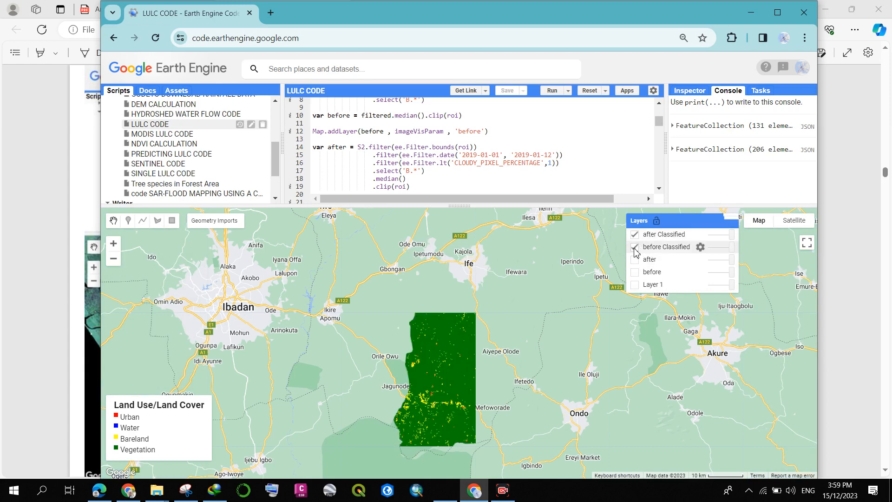
left_click(634, 234)
left_click(634, 246)
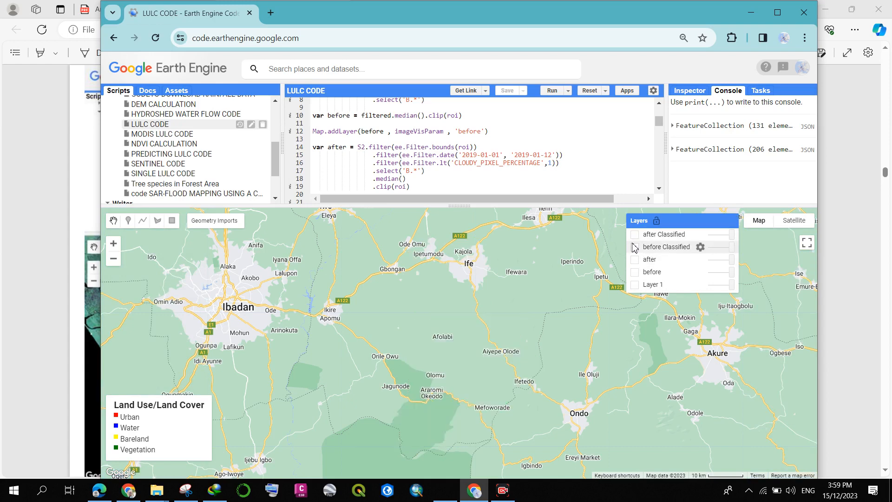
Show only the before layer on the map and inspect its imagery over the study area
left_click(634, 285)
left_click(635, 272)
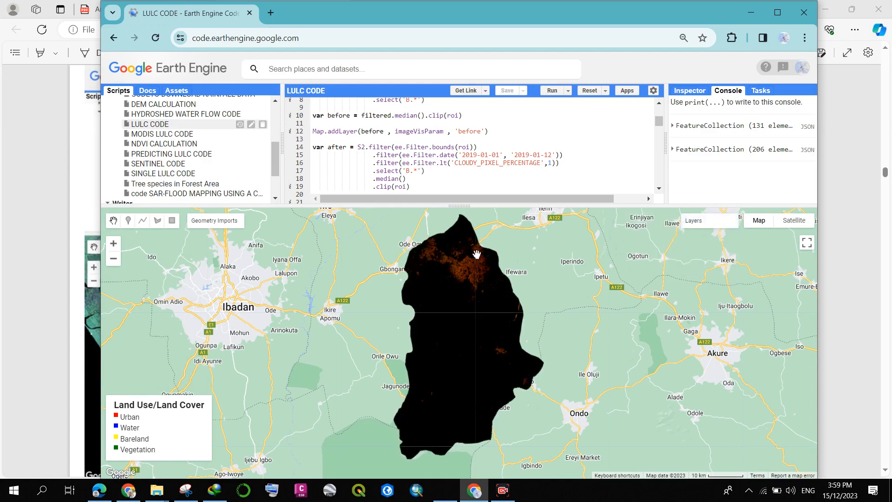
scroll(476, 254, "up", 1)
scroll(470, 265, "down", 1)
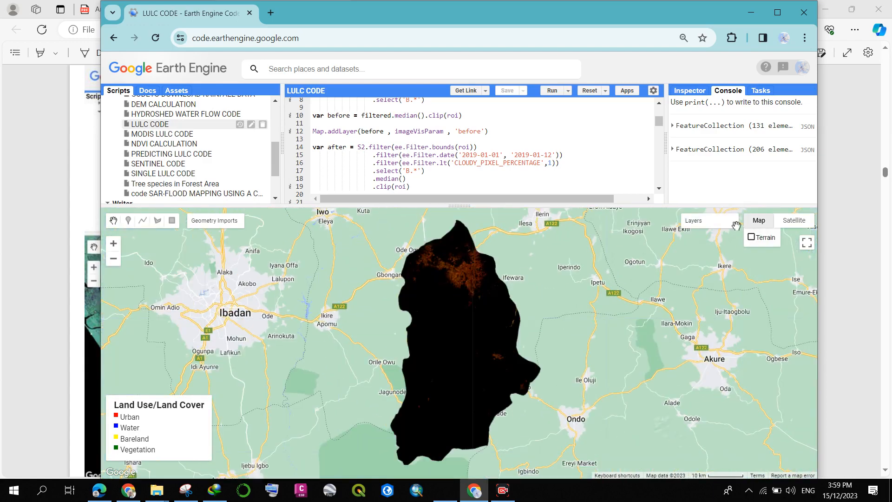
Set the before layer's visualization range to Stretch: 98%
mouse_move(737, 226)
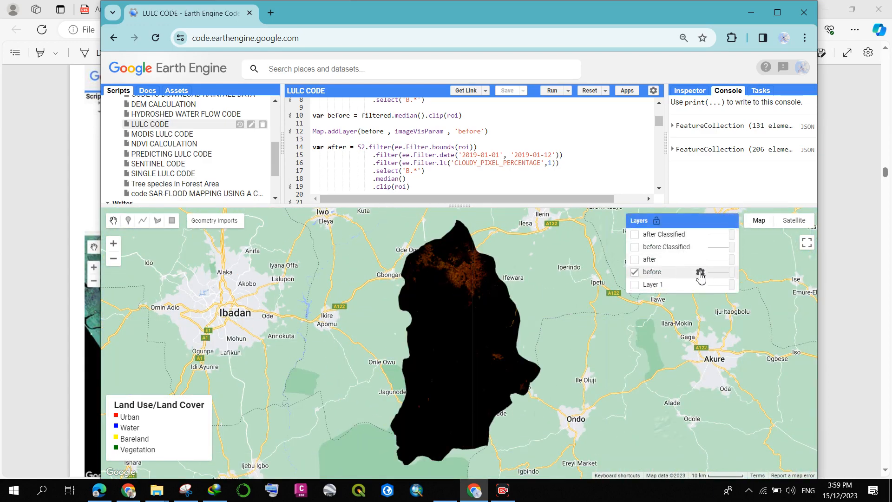
left_click(699, 272)
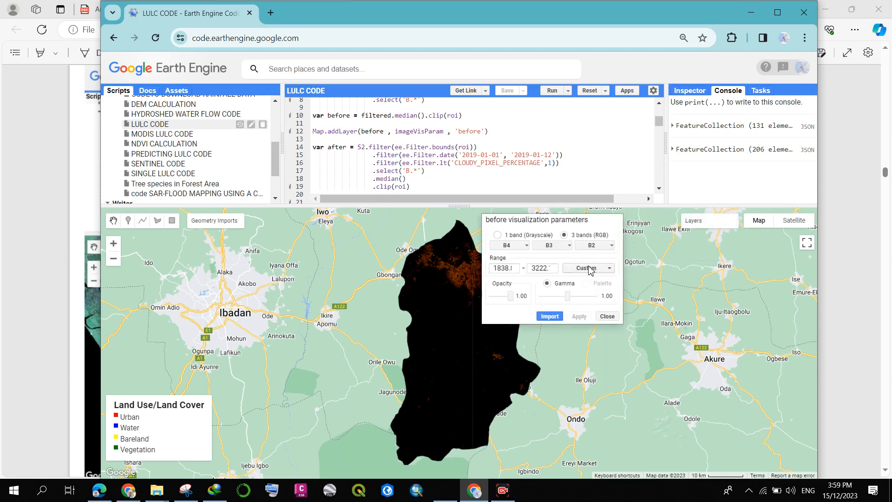
left_click(588, 267)
left_click(610, 357)
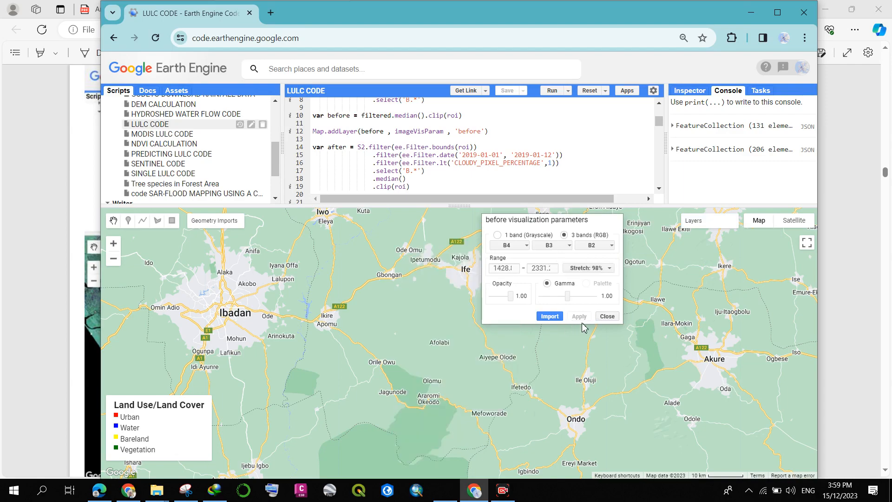
Inspect the before layer around Ife and try to recalculate its 98% stretch for the current map view
scroll(533, 333, "down", 1)
scroll(504, 332, "up", 2)
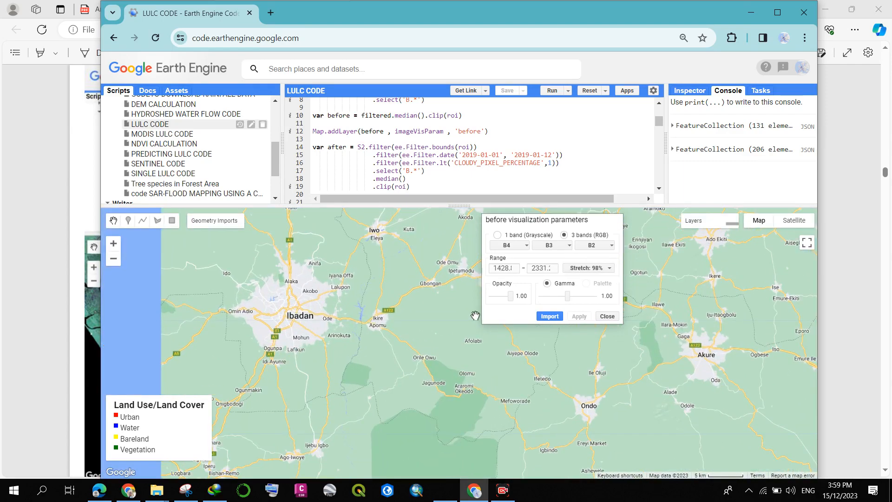
left_click_drag(448, 355, 426, 426)
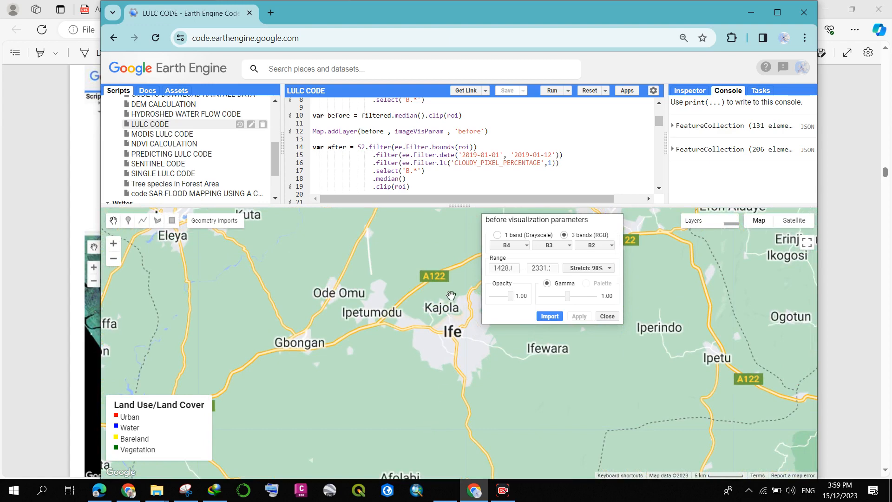
scroll(450, 296, "up", 1)
scroll(451, 295, "down", 1)
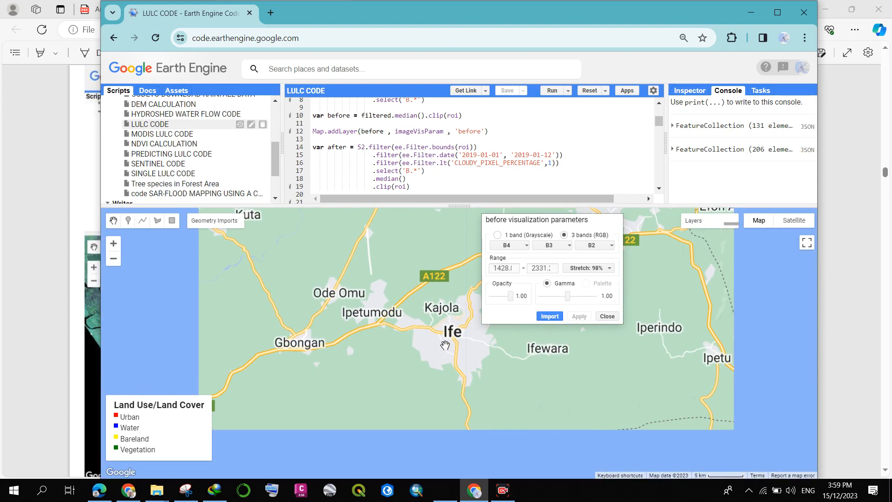
scroll(445, 345, "down", 1)
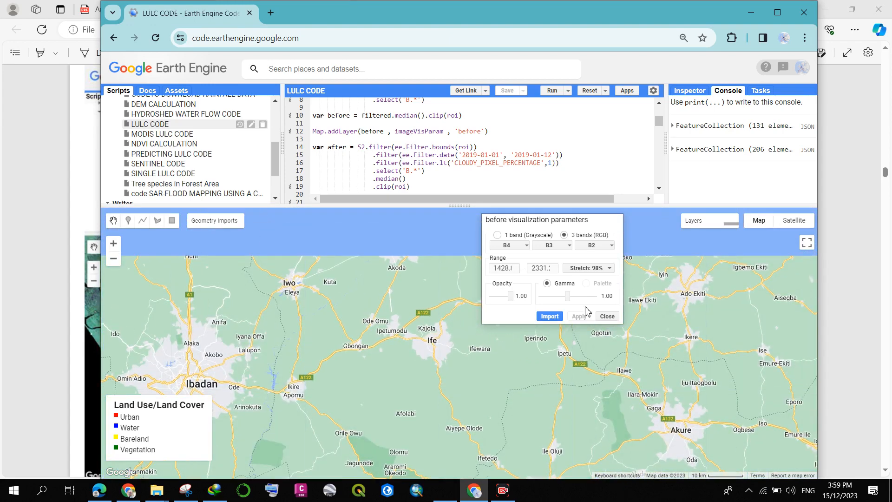
left_click(592, 268)
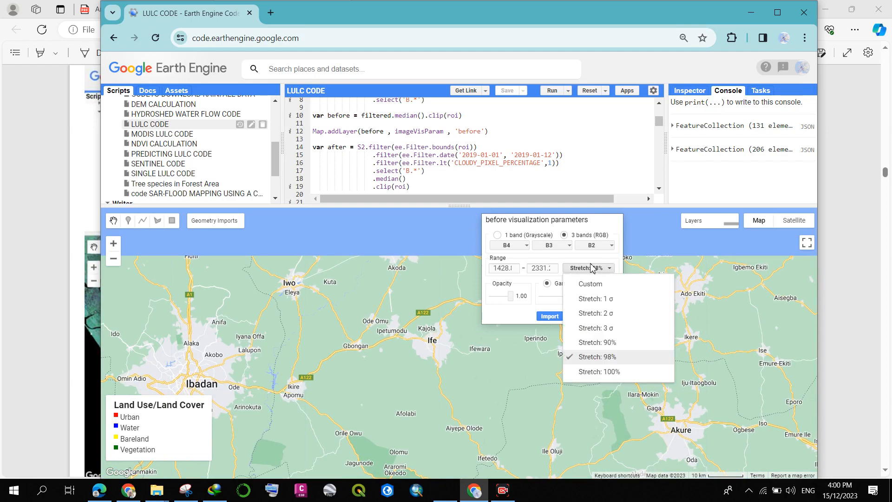
left_click(612, 360)
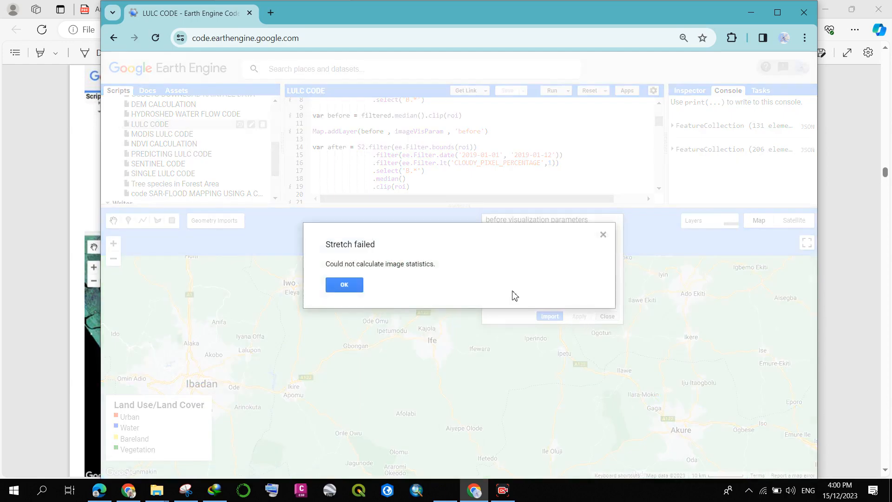
left_click(359, 289)
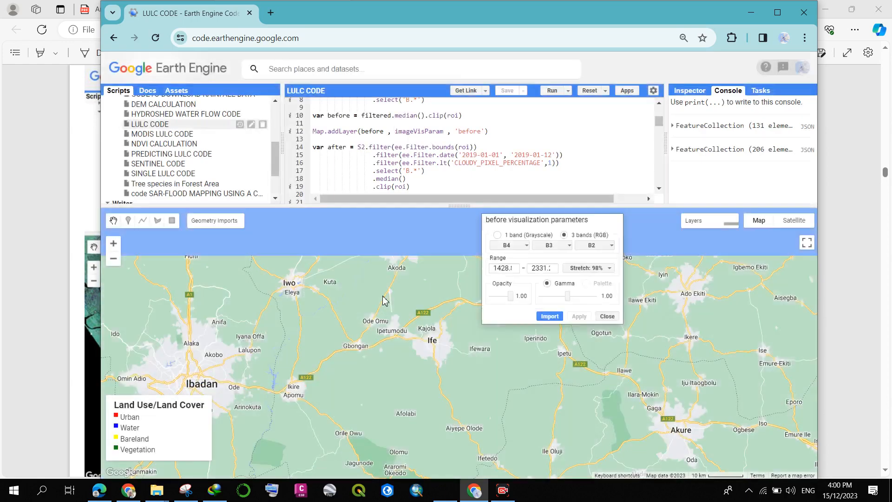
Try a 90% stretch on the before layer and close its visualization parameters
left_click(599, 268)
left_click(603, 344)
left_click(607, 316)
Hide the before layer and show the before Classified layer over the area around Ife
mouse_move(673, 244)
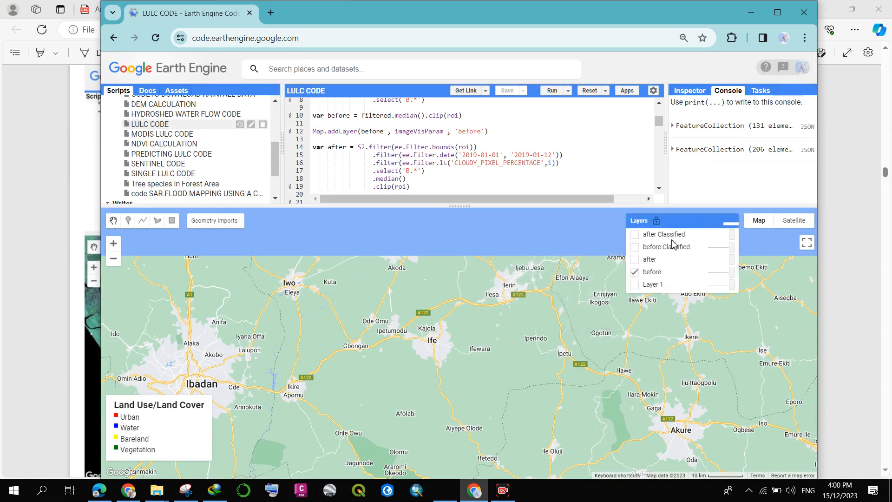
left_click(635, 272)
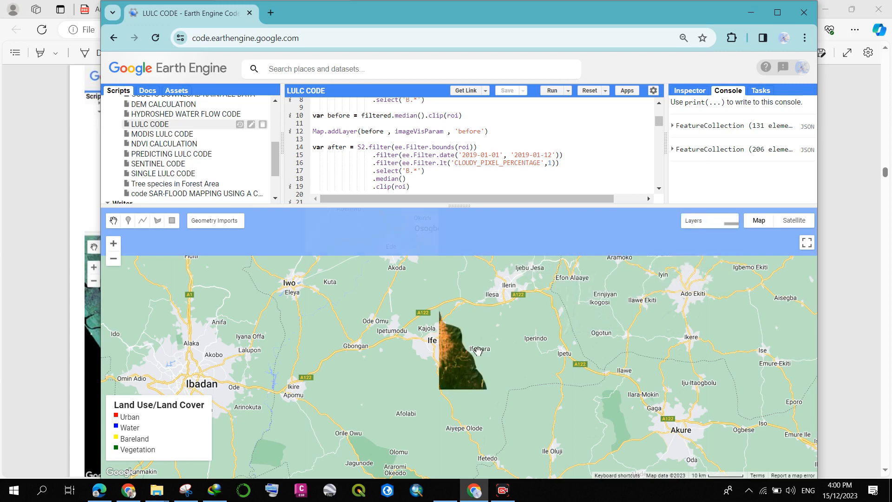
scroll(438, 347, "up", 1)
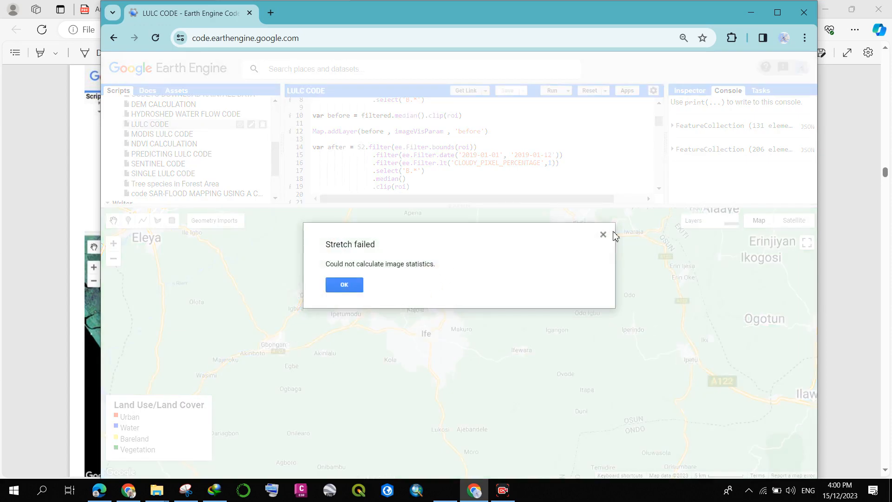
left_click(603, 234)
mouse_move(699, 222)
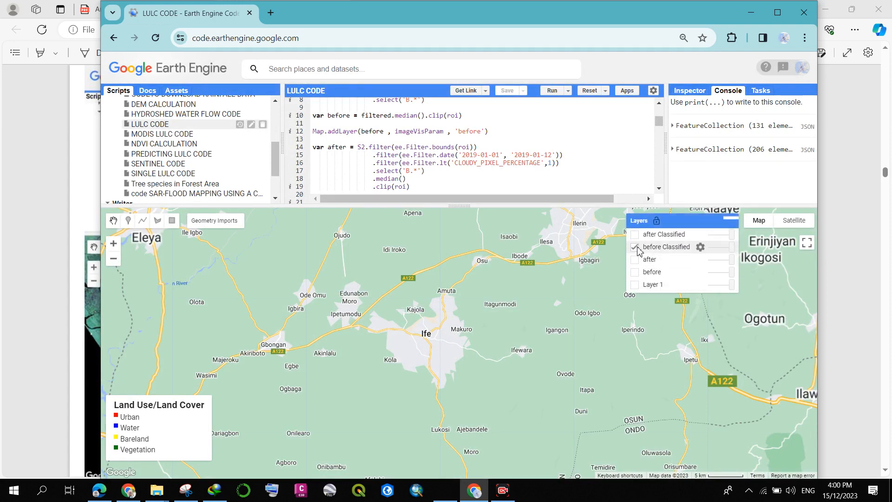
scroll(462, 378, "down", 1)
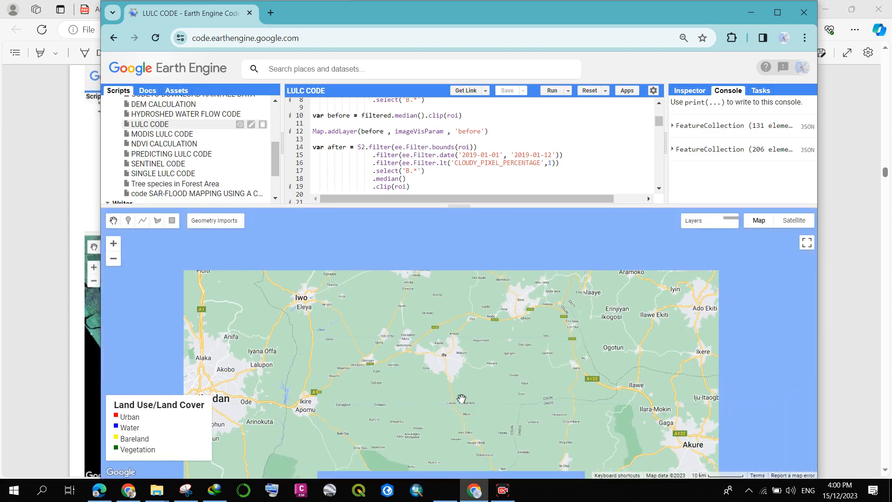
scroll(430, 373, "up", 1)
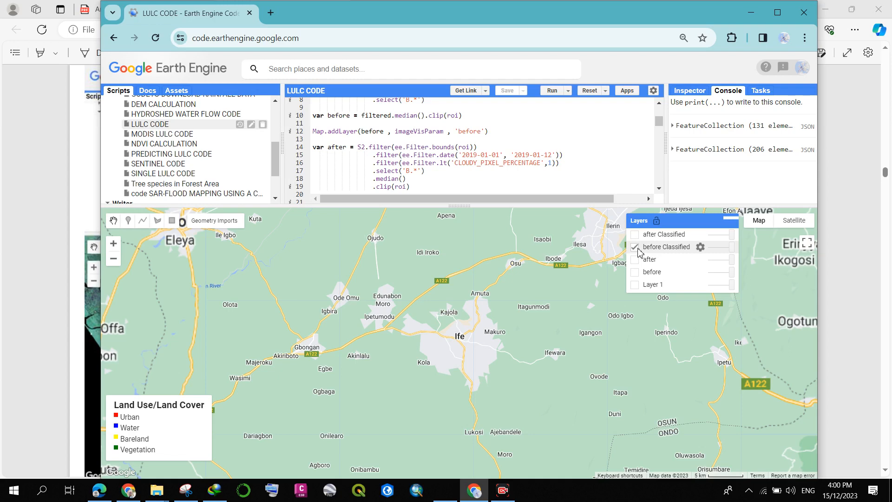
Turn on the after Classified, before Classified and after layers and view them over the wider area around Ife
left_click(635, 247)
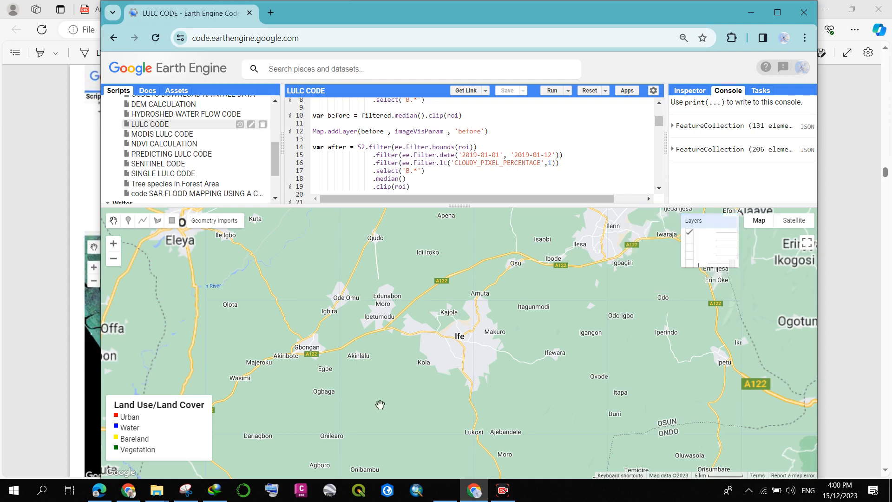
scroll(495, 318, "down", 2)
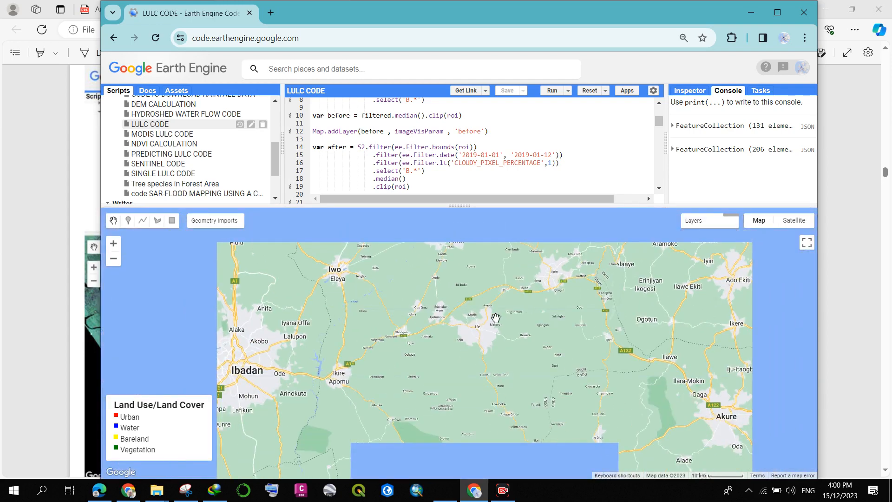
scroll(500, 358, "down", 1)
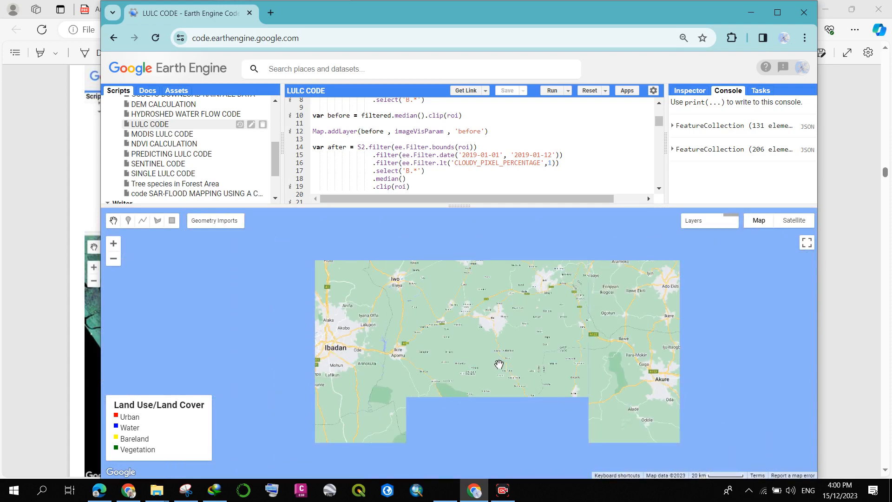
scroll(495, 348, "up", 1)
mouse_move(698, 245)
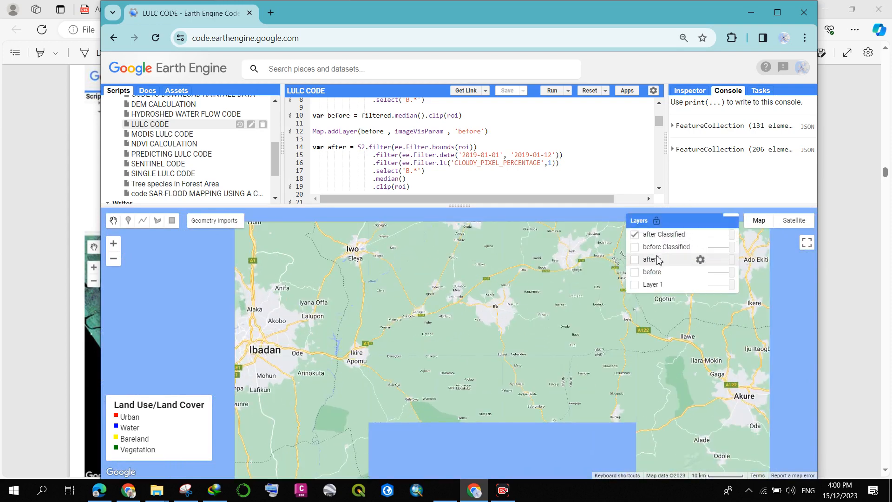
left_click(635, 247)
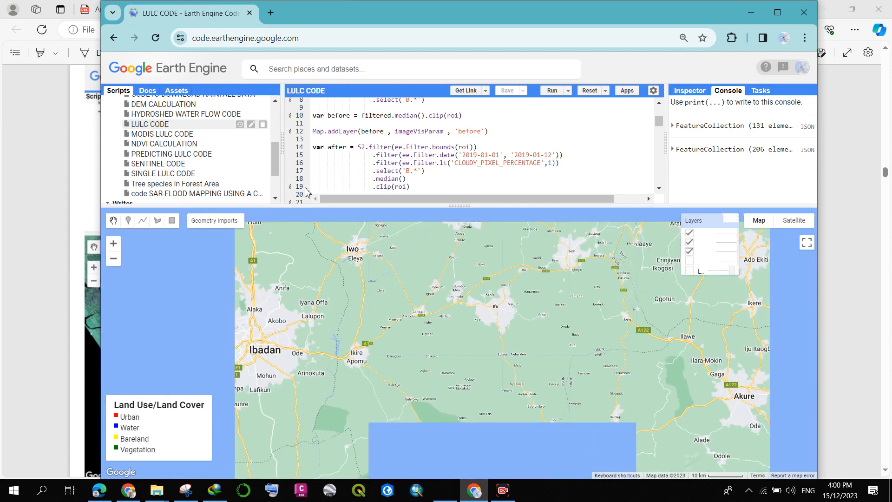
Reload the code editor page to start from an empty new script
left_click(162, 36)
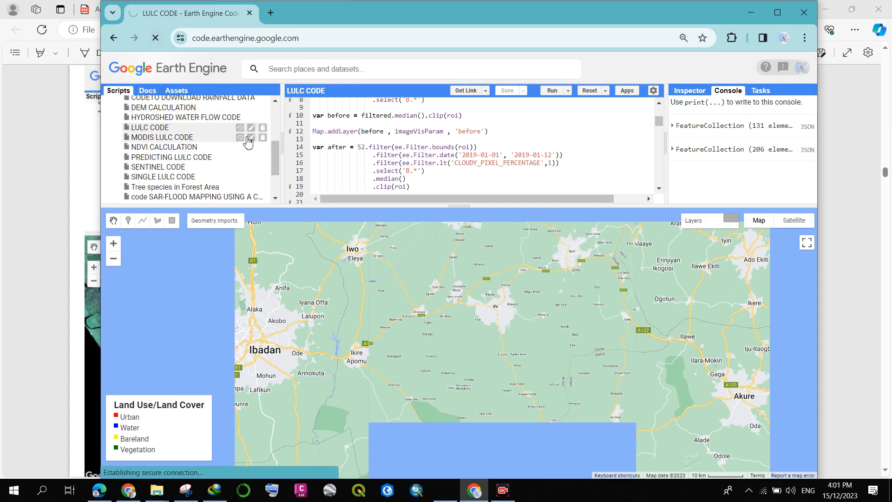
scroll(197, 125, "up", 6)
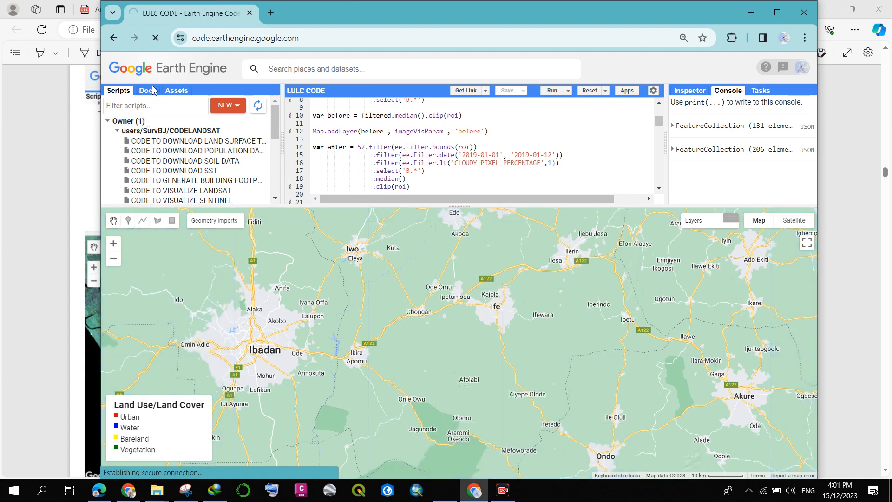
left_click(147, 90)
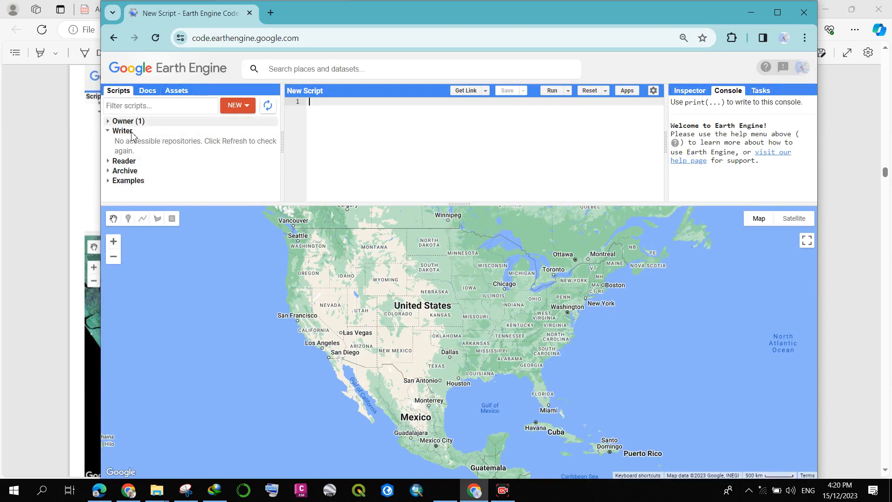
View the Inspector, Console and Tasks panes of the empty new script one after another
left_click(704, 95)
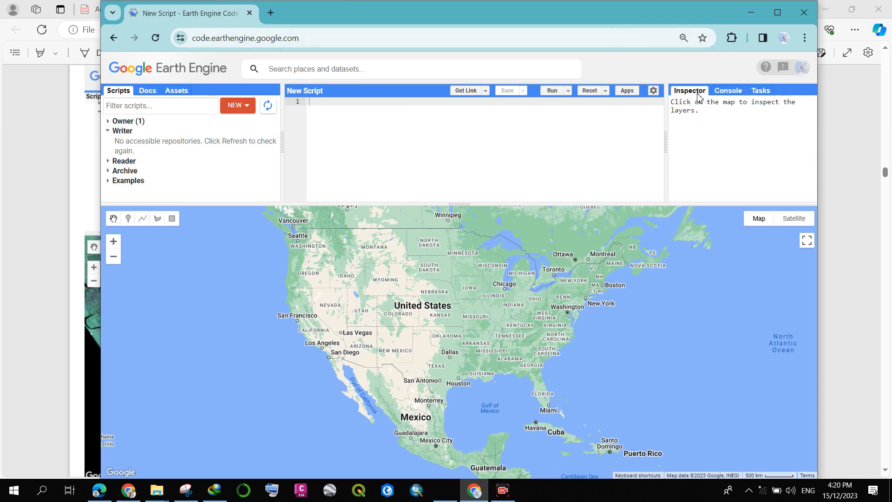
left_click(728, 94)
left_click(762, 95)
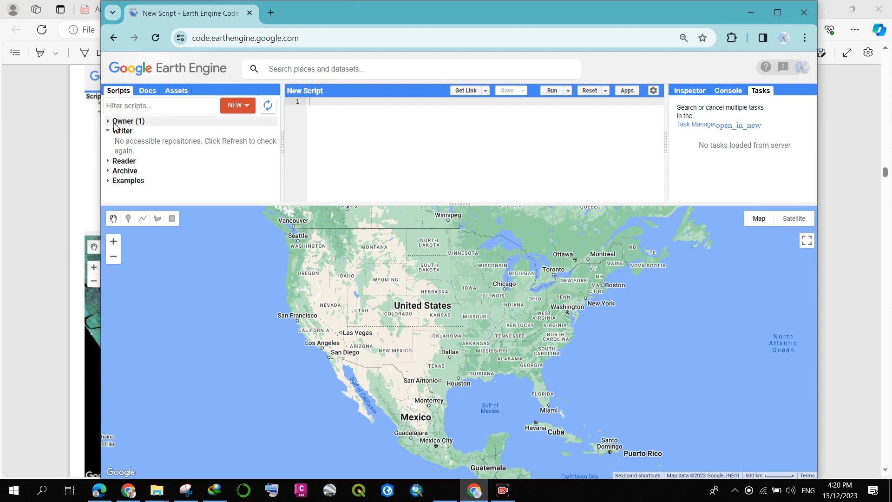
Expand the owned CODELANDSAT script repository and look through its saved scripts
left_click(110, 123)
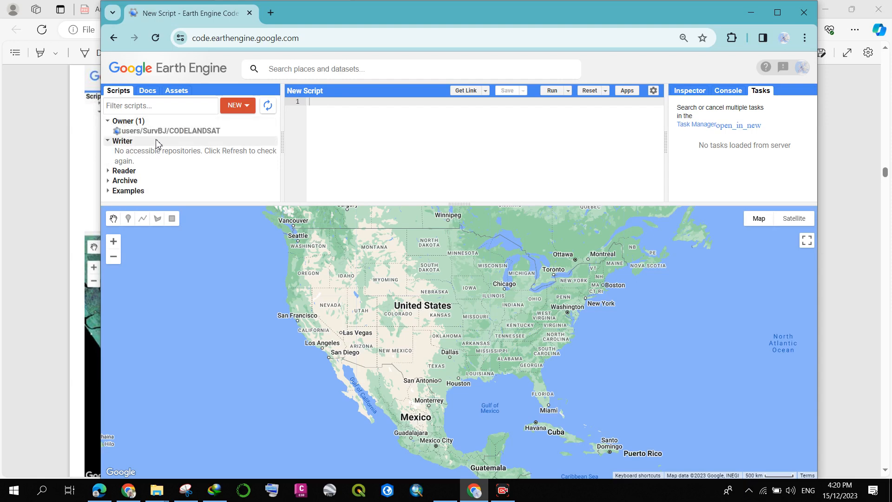
left_click(158, 130)
scroll(186, 153, "down", 5)
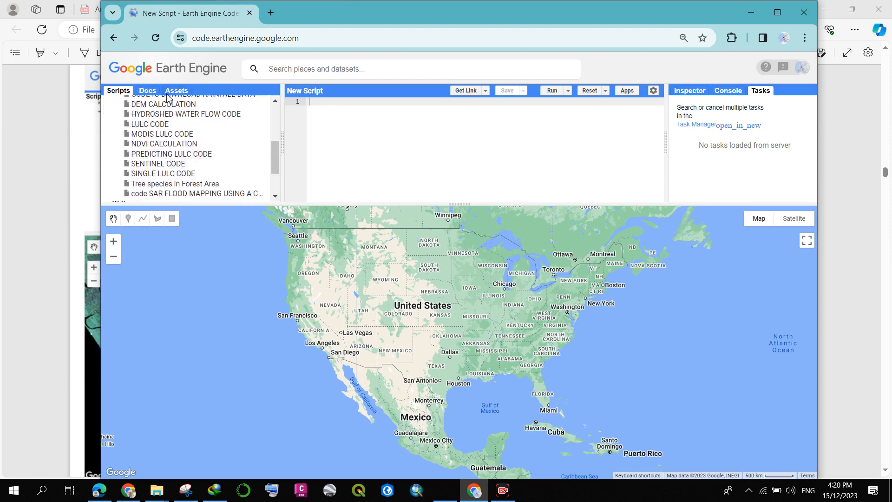
Browse the API documentation's list of method groups from ee.Algorithms down to Chart, Export and Map
left_click(147, 91)
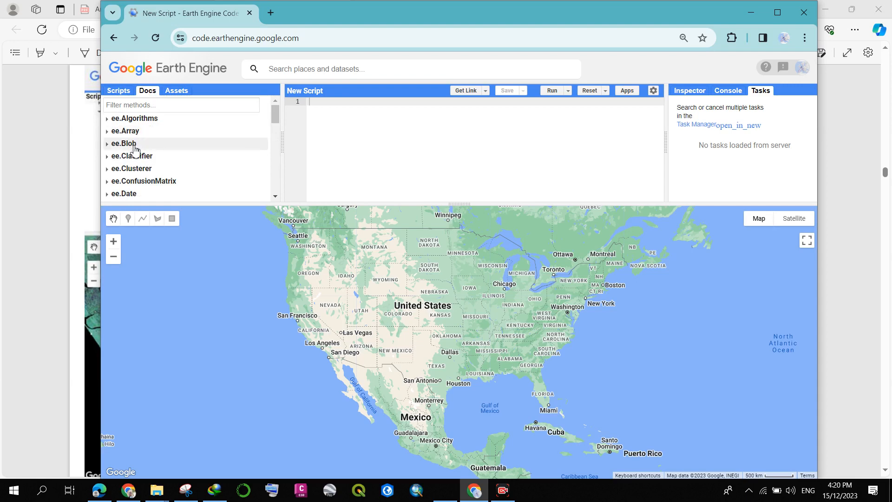
scroll(134, 163, "down", 1)
scroll(135, 163, "down", 4)
scroll(135, 163, "up", 2)
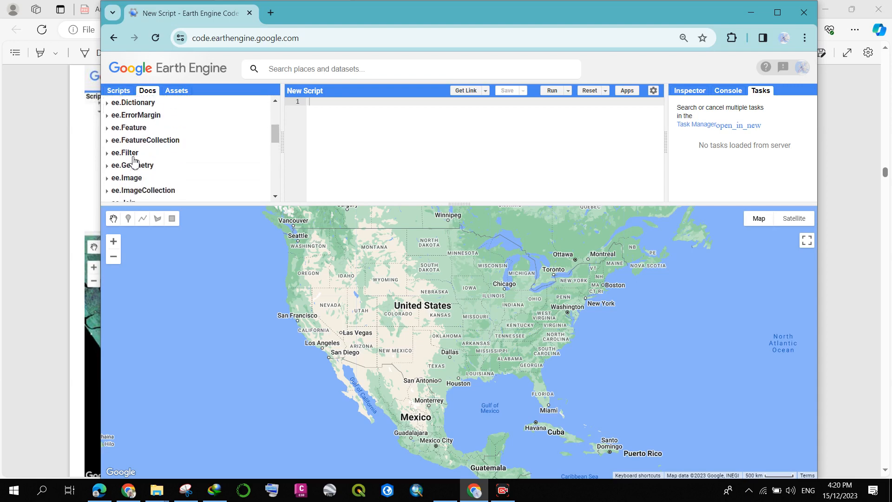
scroll(136, 165, "down", 1)
scroll(137, 165, "down", 3)
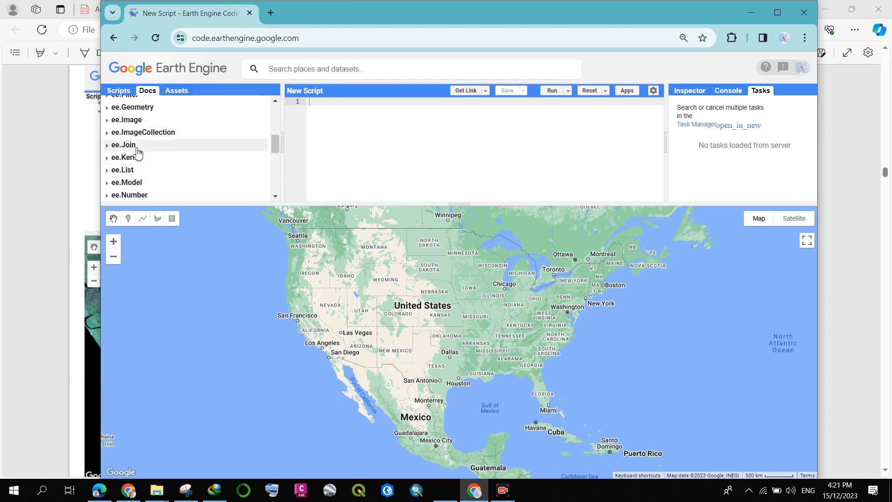
scroll(138, 153, "down", 3)
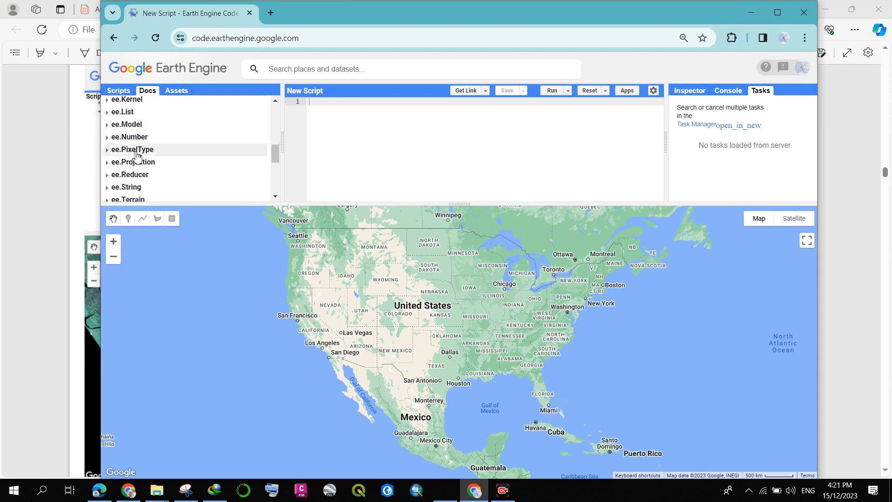
scroll(158, 158, "down", 3)
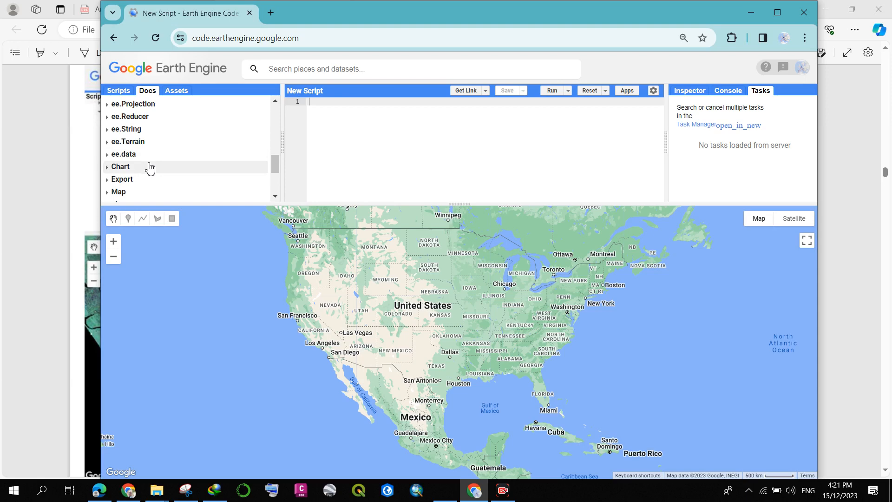
Examine the upload options for new assets and the script's link-sharing options
left_click(175, 92)
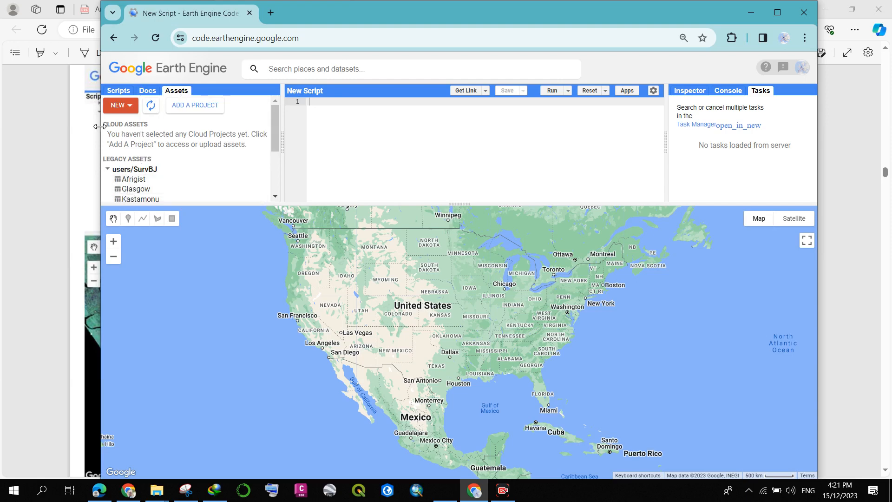
left_click(131, 110)
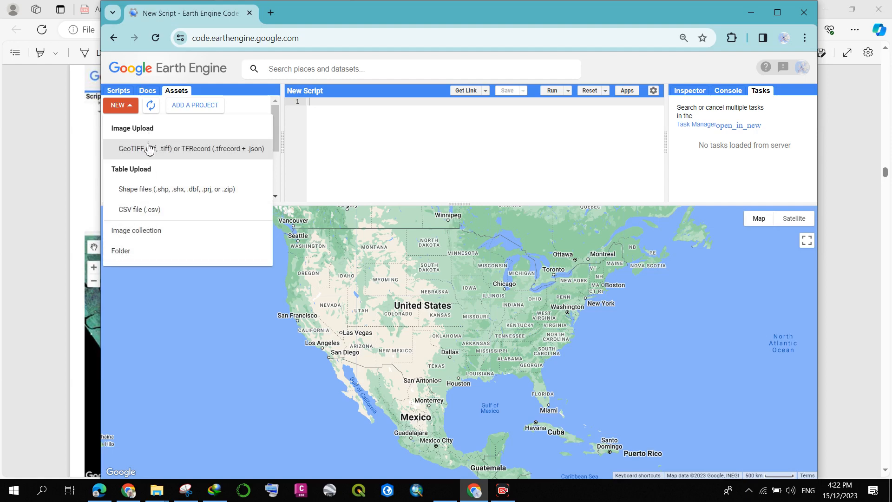
left_click(147, 110)
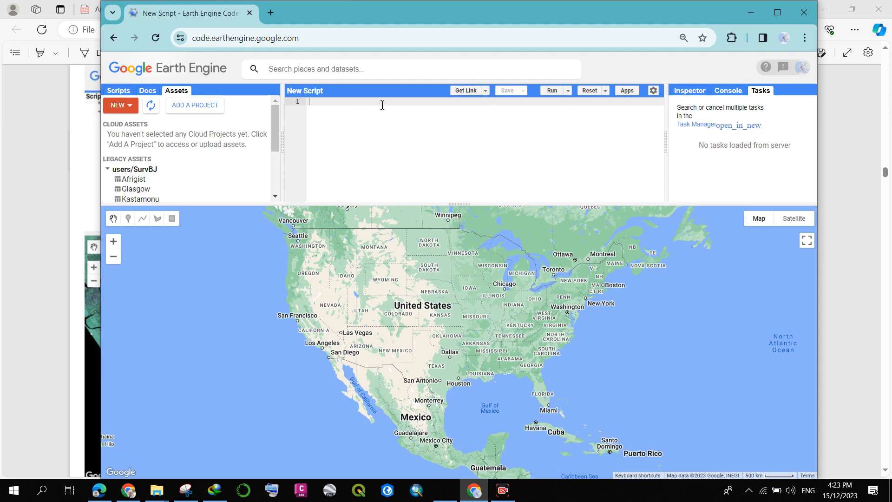
left_click(486, 91)
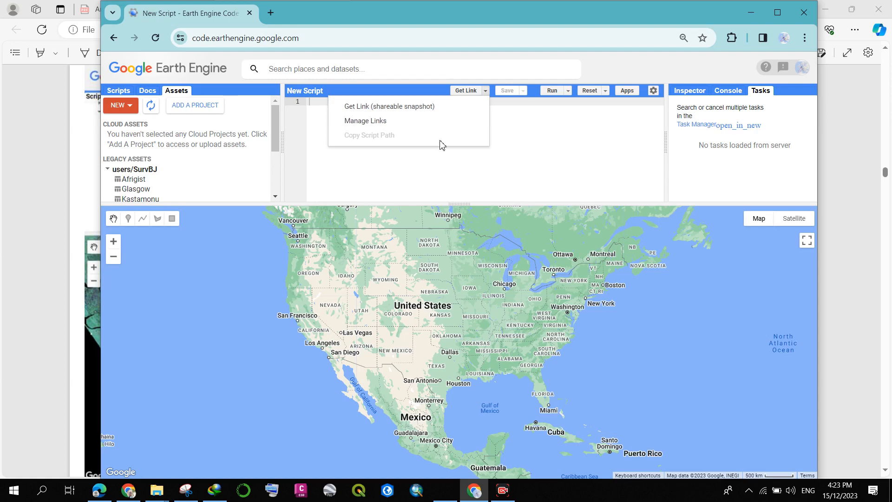
Try saving the new script after entering and clearing the trial text "aaat", and cancel the save
left_click(509, 93)
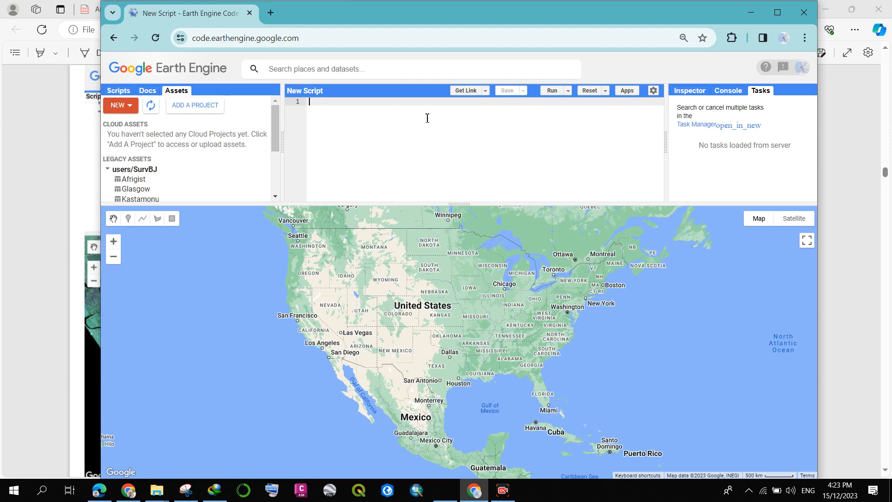
type("aaat")
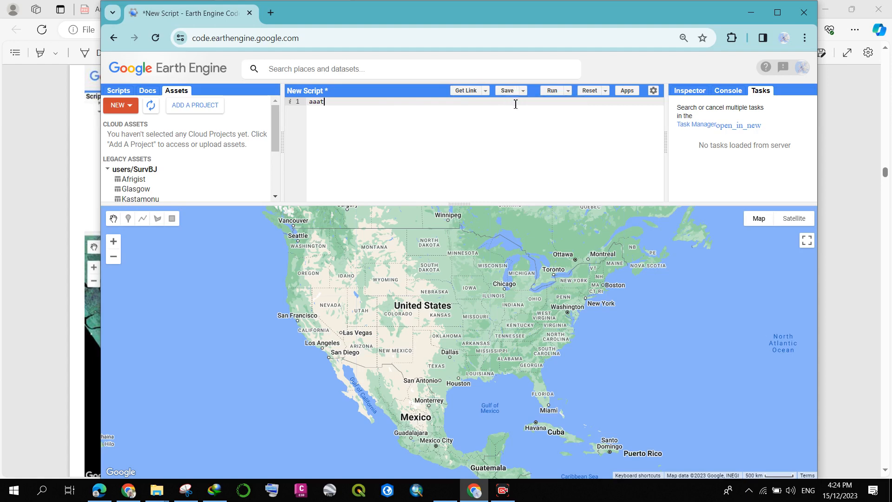
key("BackSpace")
key("BackSpace")
key("BackSpace")
key("BackSpace")
left_click(512, 91)
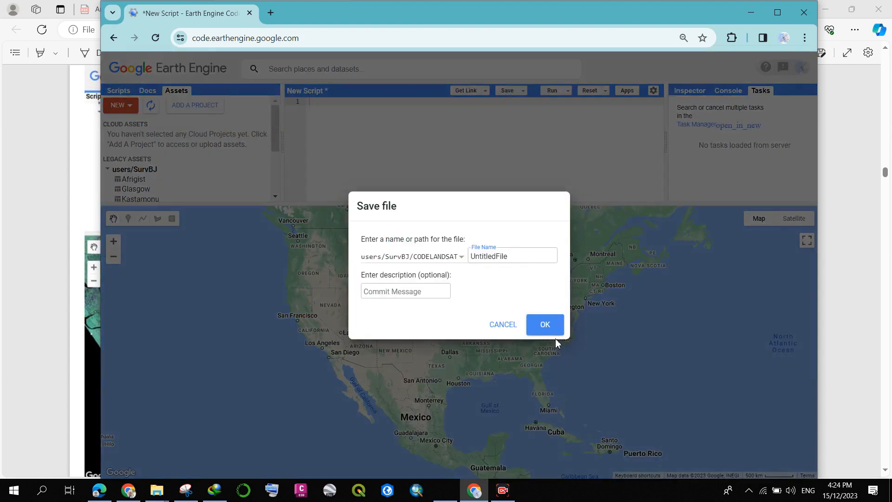
left_click(502, 323)
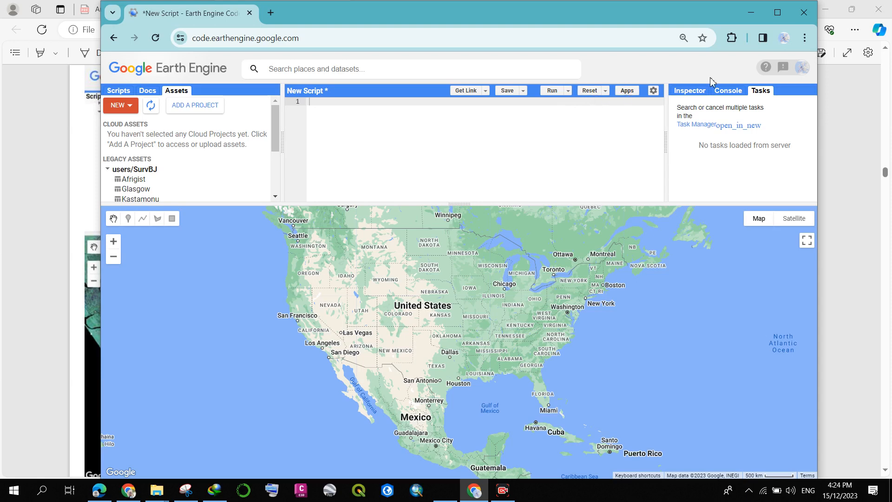
Review the Inspector, the Console and the Tasks list again, ending on Tasks
left_click(680, 94)
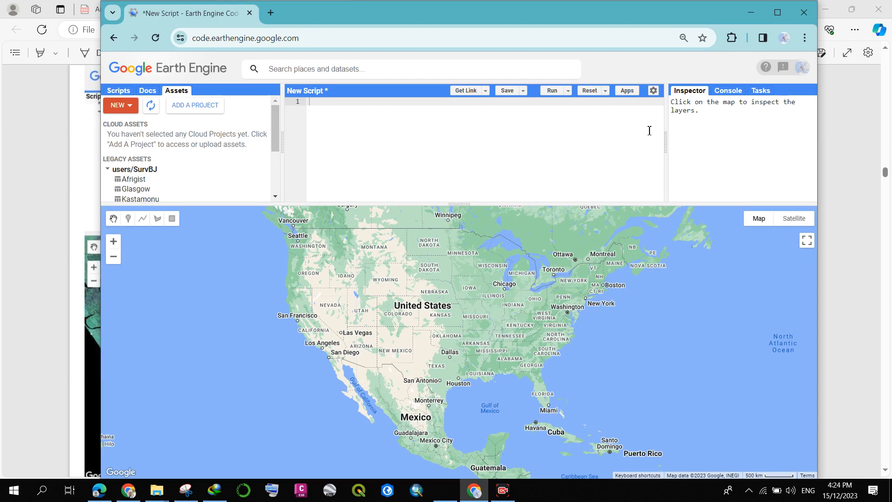
left_click(728, 90)
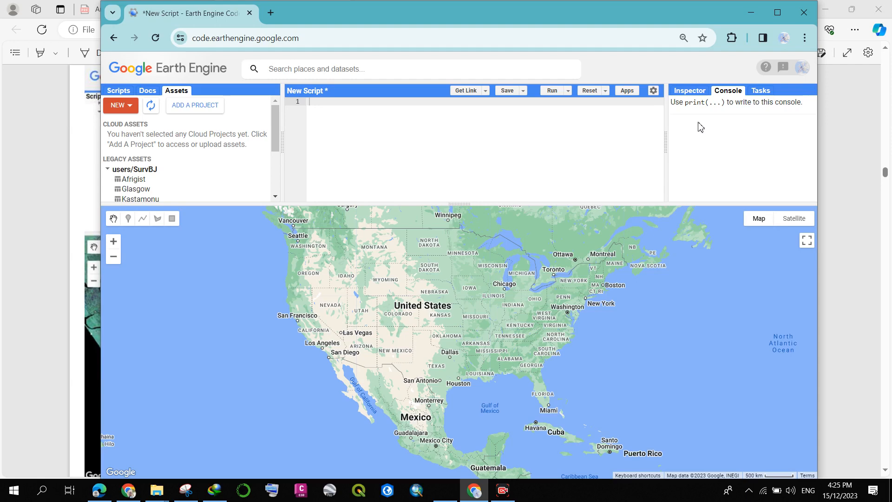
left_click(759, 91)
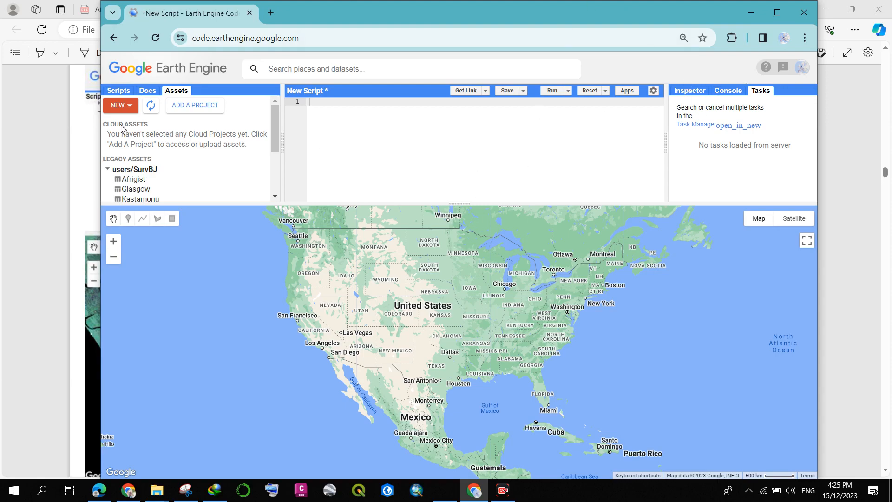
Switch to the Introduction_to_GEE PDF in Edge and read from the New QGIS Plug-in slide to the Uploading Shapefiles slide
left_click(48, 239)
scroll(327, 228, "down", 10)
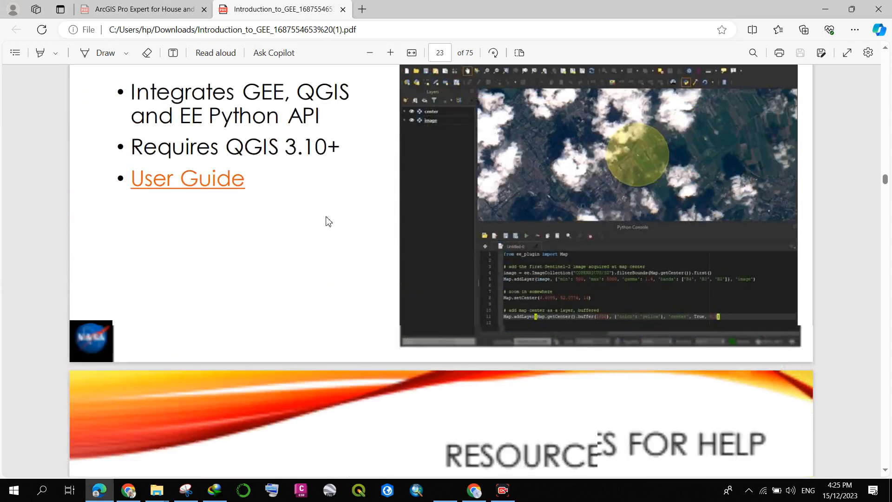
scroll(329, 222, "up", 2)
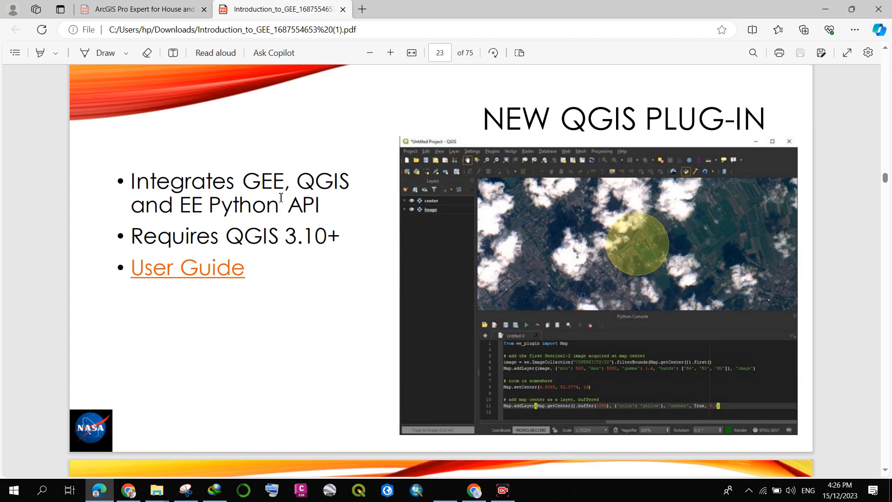
scroll(219, 296, "down", 10)
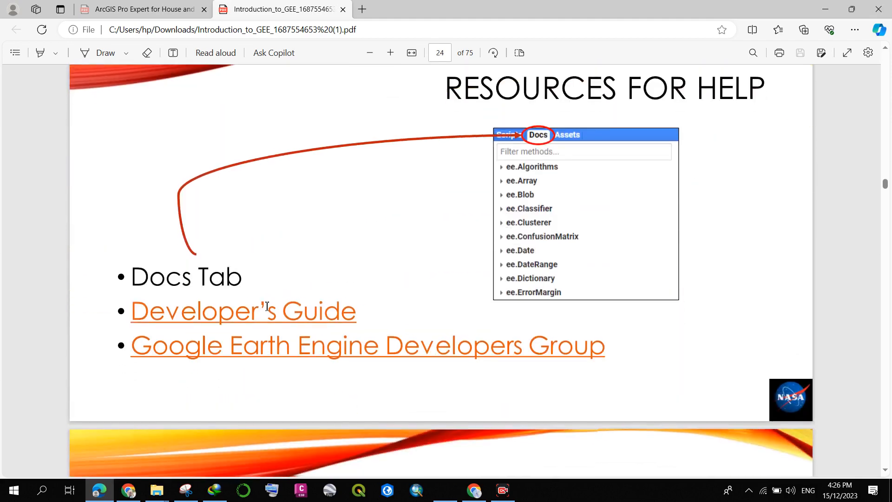
scroll(396, 246, "down", 2)
scroll(307, 306, "down", 6)
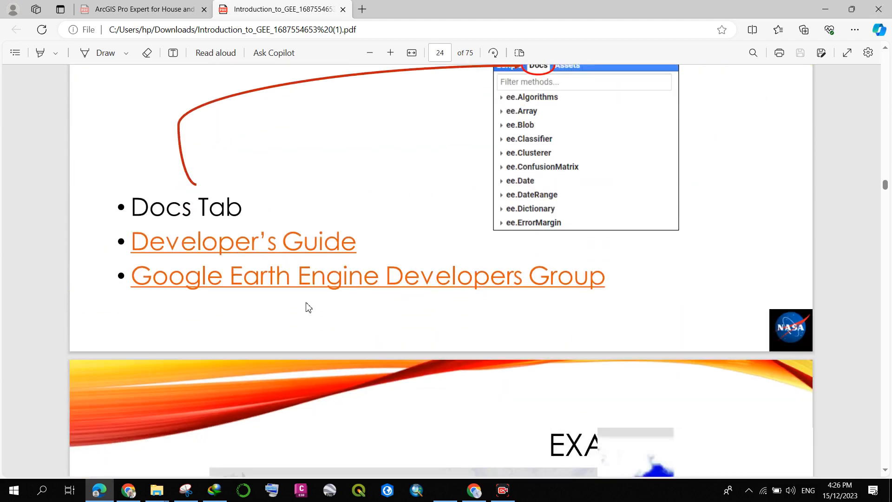
scroll(307, 306, "down", 12)
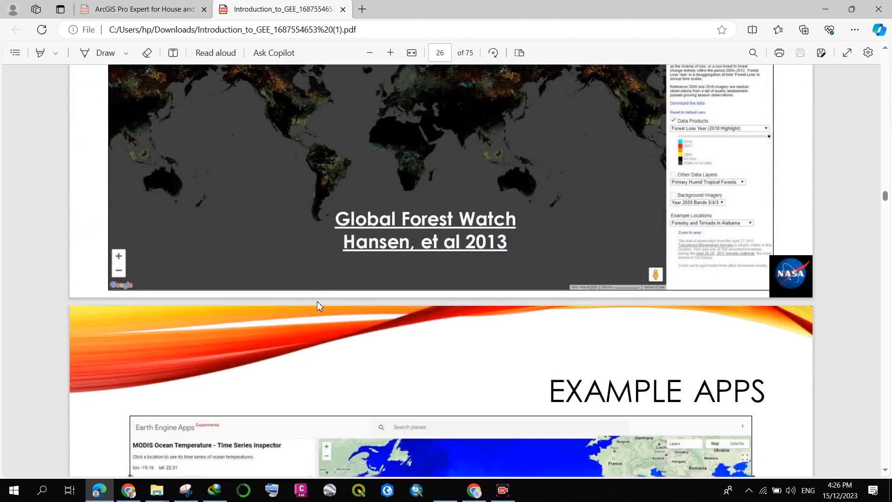
scroll(319, 305, "down", 10)
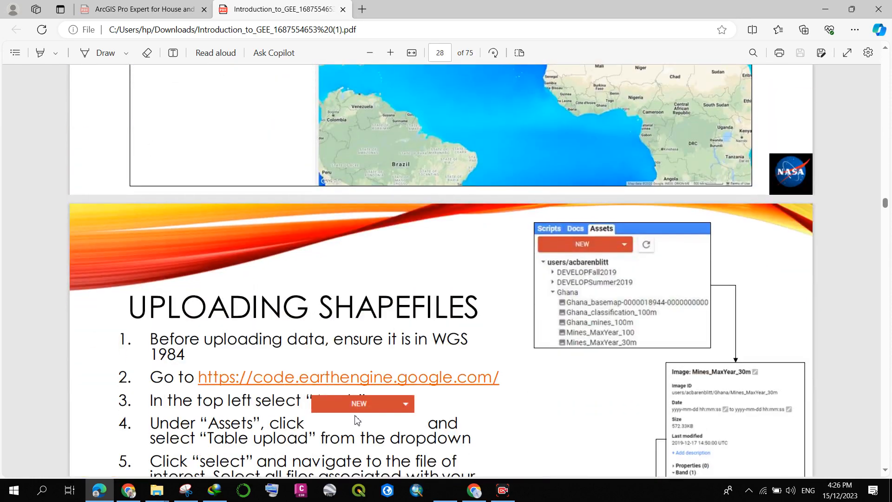
scroll(260, 240, "down", 2)
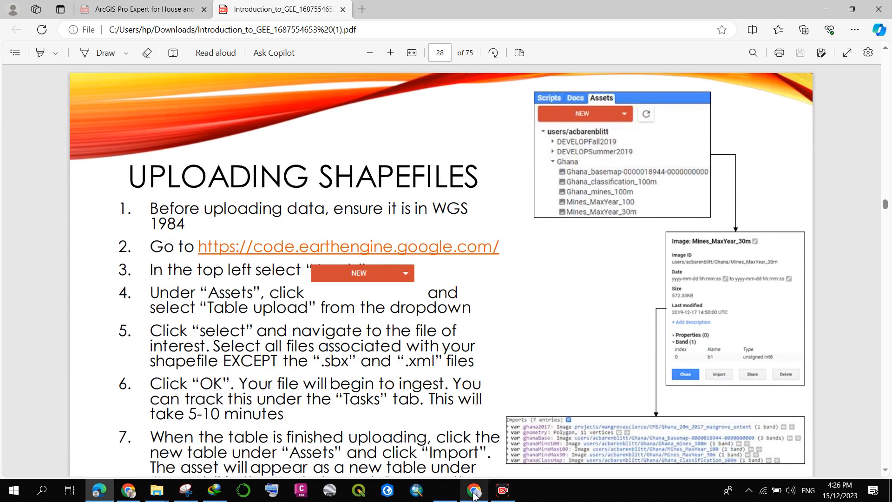
Switch to the Earth Engine Code Editor and open the upload form for a new shapefile asset
mouse_move(448, 499)
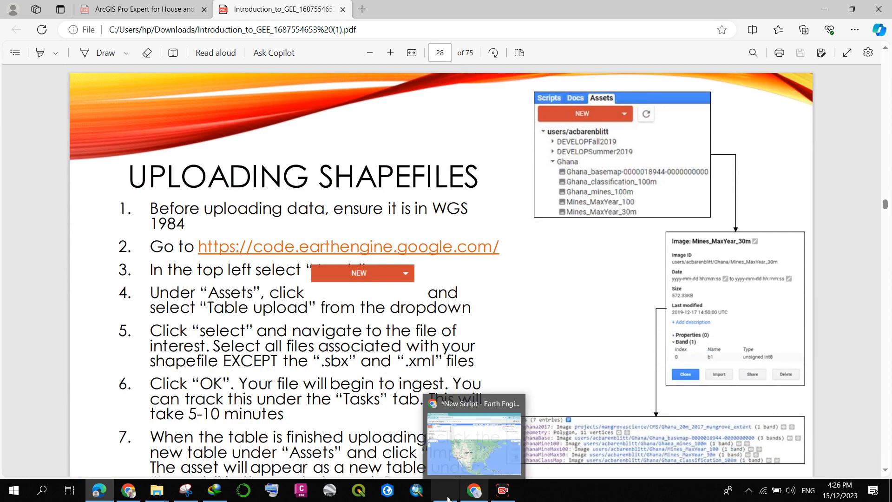
left_click(476, 496)
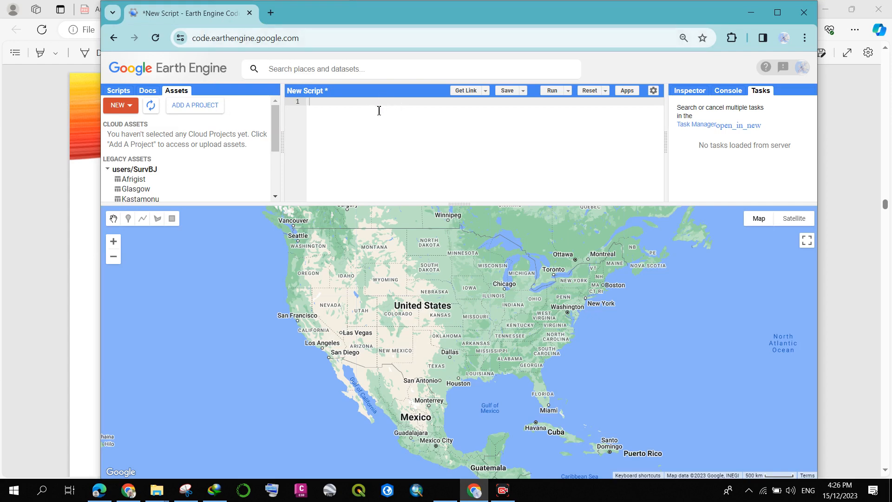
left_click(118, 90)
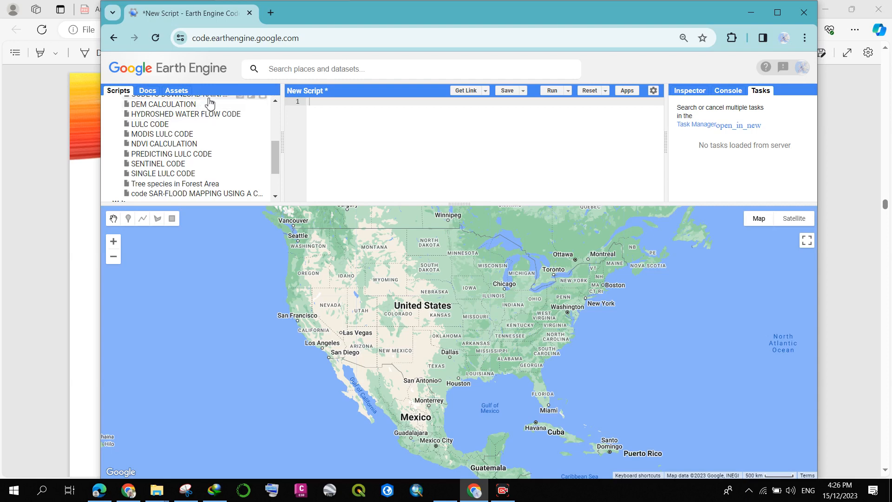
left_click(176, 91)
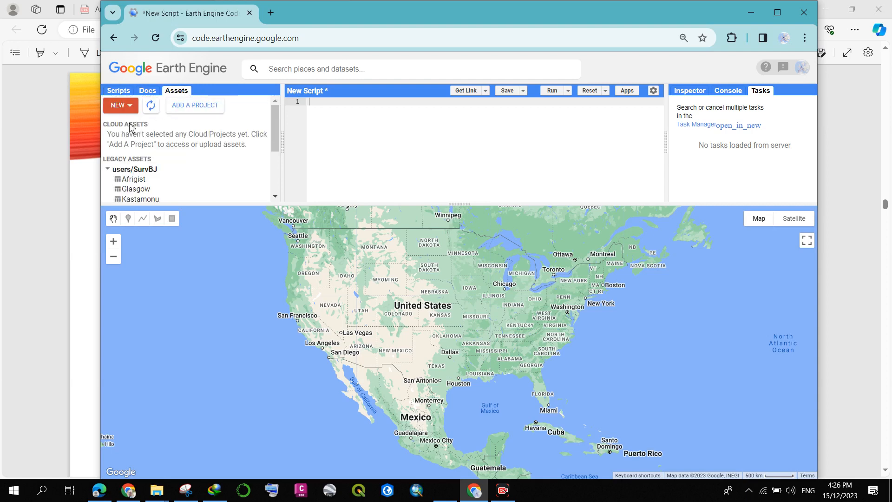
left_click(137, 105)
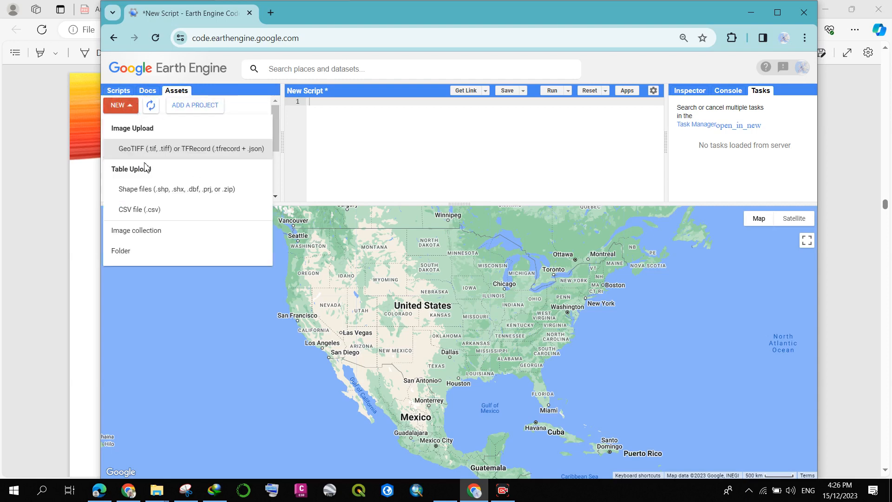
left_click(182, 192)
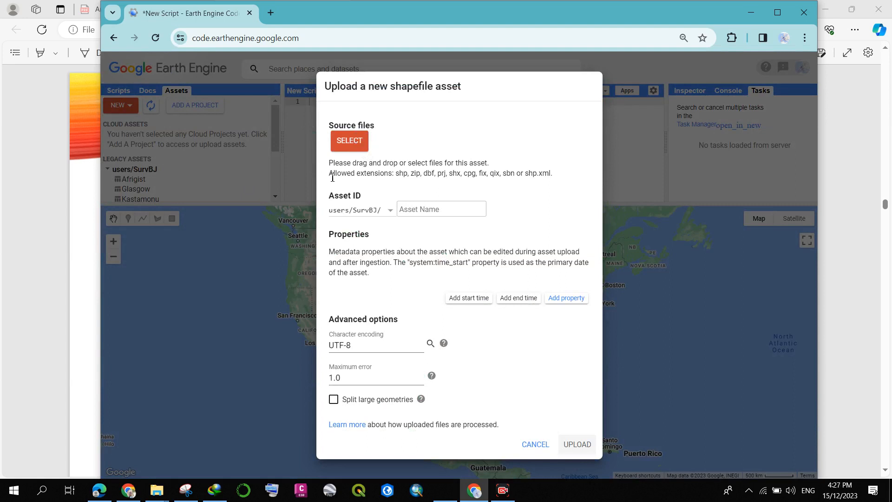
Browse the Desktop for the shapefile's source files, going into the project folder's LULC OAU subfolder
left_click(355, 149)
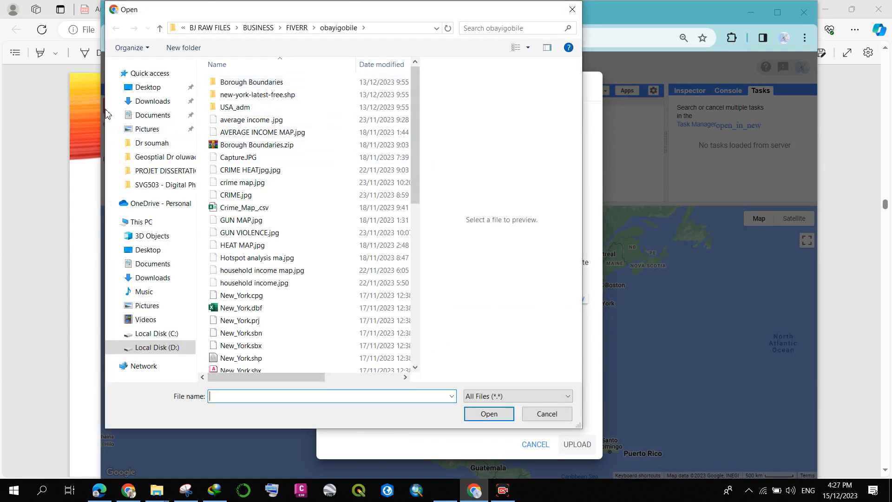
left_click(151, 88)
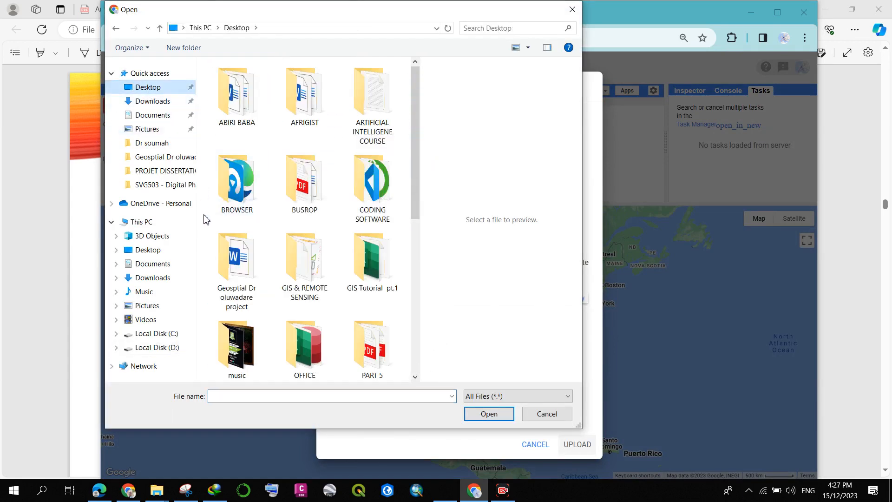
scroll(305, 205, "down", 5)
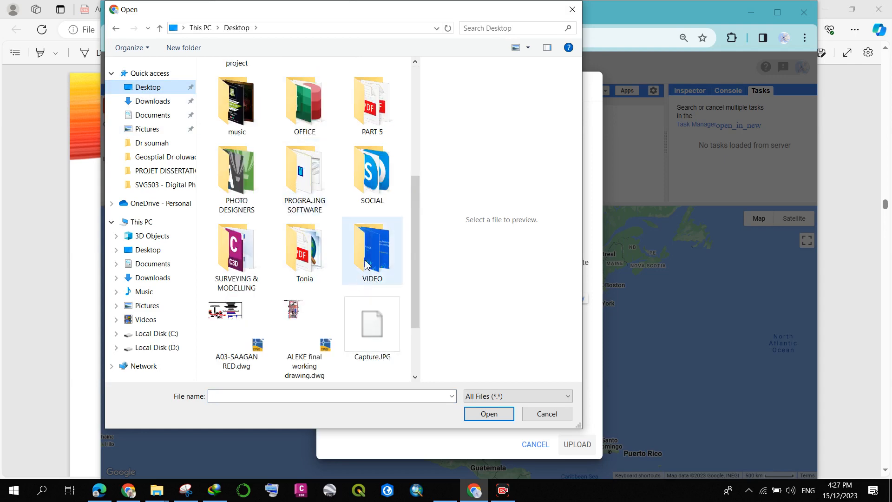
double_click(310, 261)
scroll(295, 302, "down", 10)
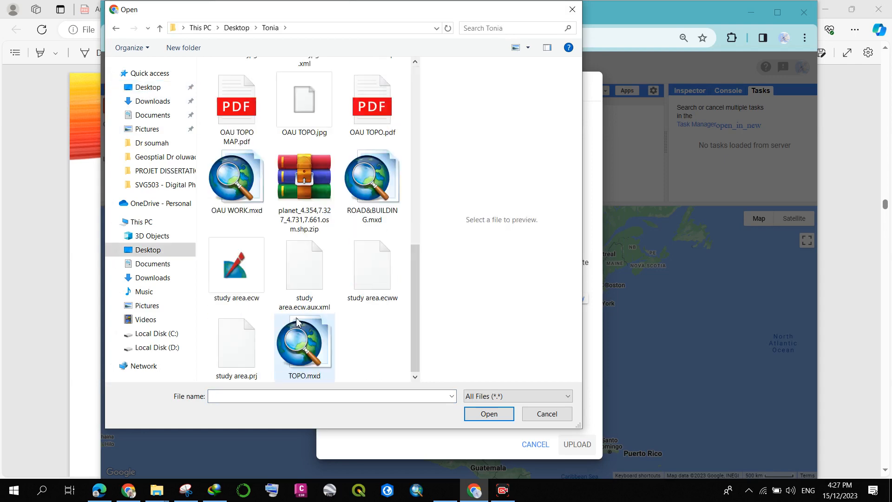
scroll(296, 320, "up", 10)
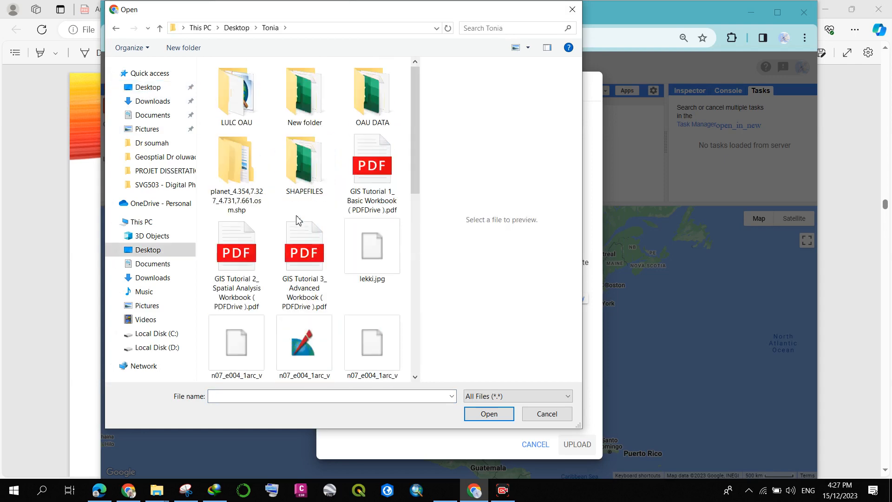
left_click(251, 120)
double_click(251, 120)
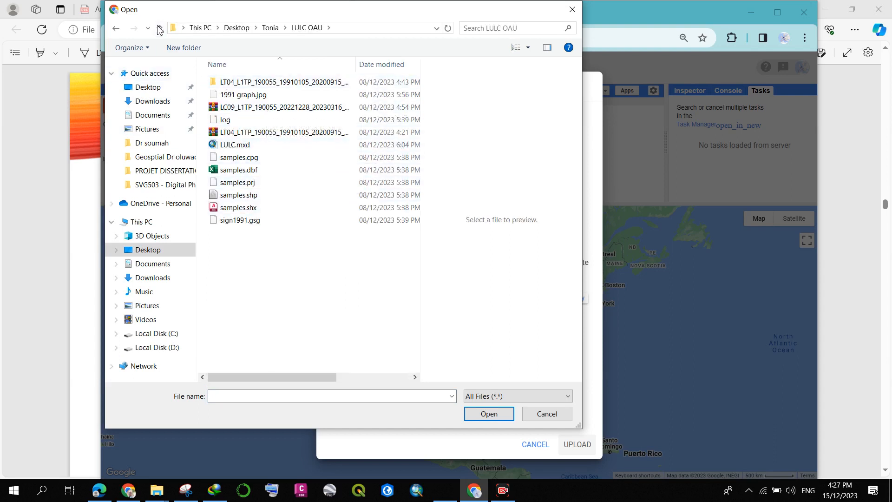
Check the SHAPEFILES and LULC OAU folders for source files, and close the file selection without choosing any
left_click(116, 28)
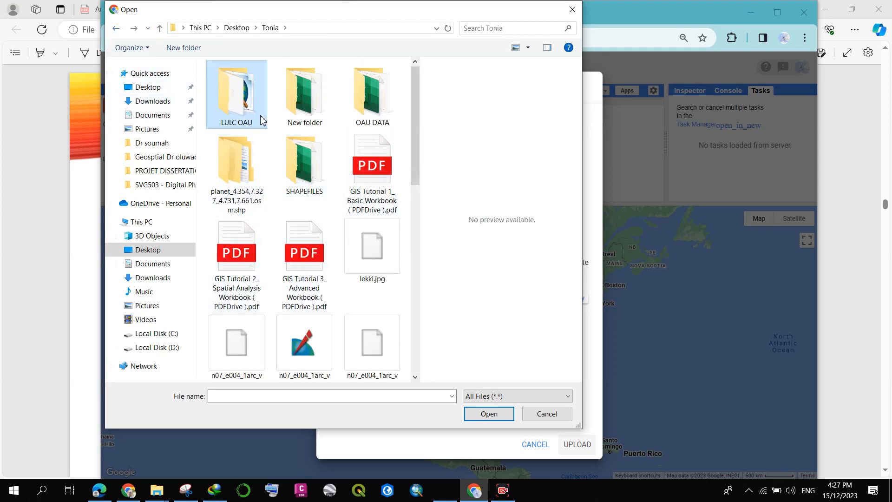
double_click(298, 192)
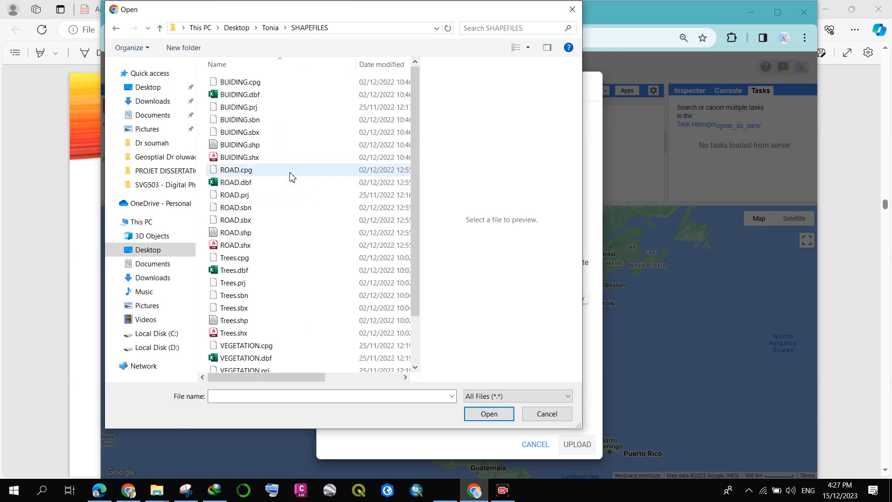
left_click(116, 28)
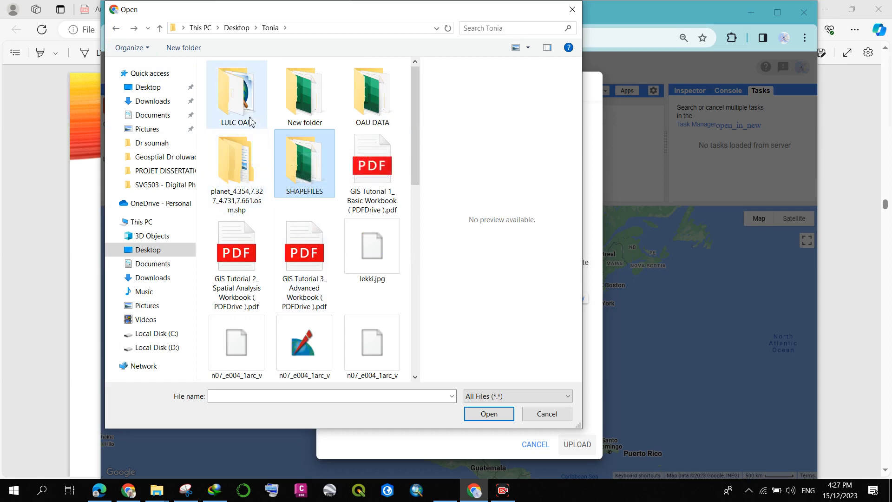
double_click(236, 98)
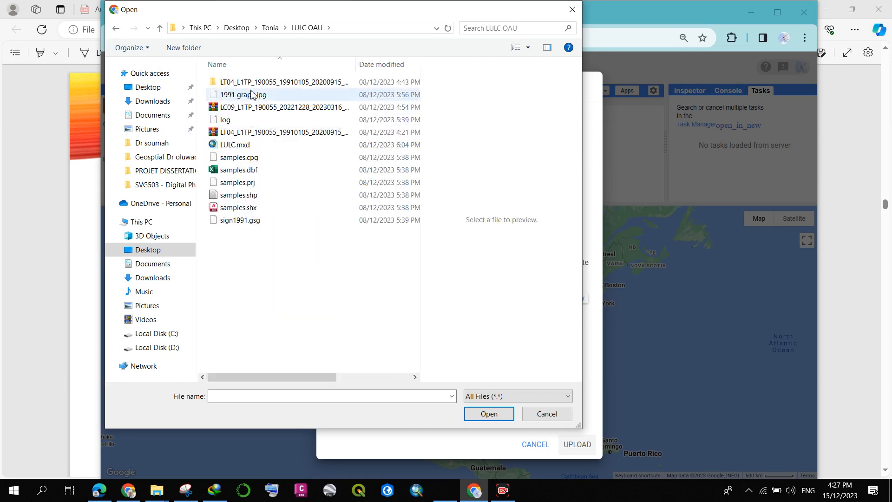
left_click(116, 28)
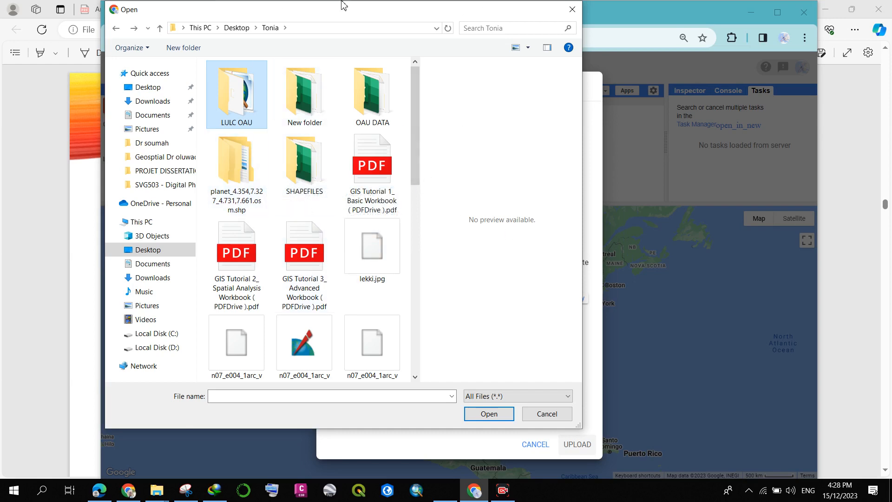
left_click(572, 9)
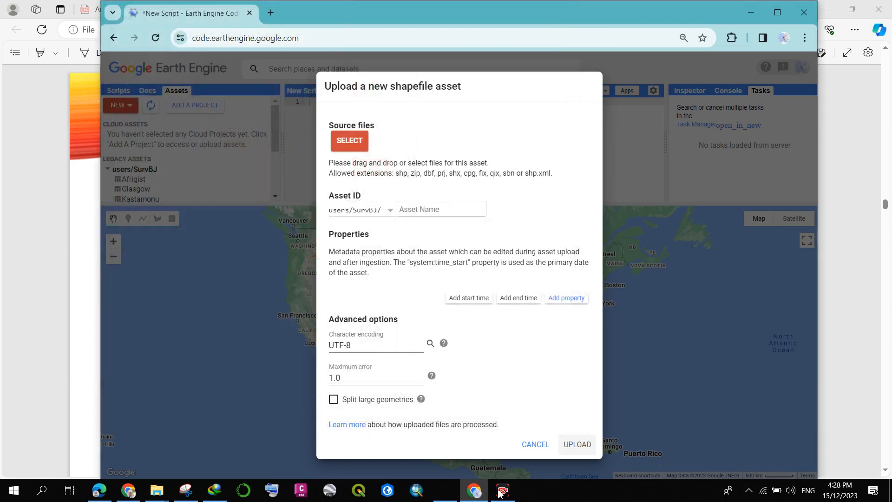
Switch to the LULC.mxd map in ArcMap and open the data export settings for the OAU_BOUNDARY layer
left_click(421, 496)
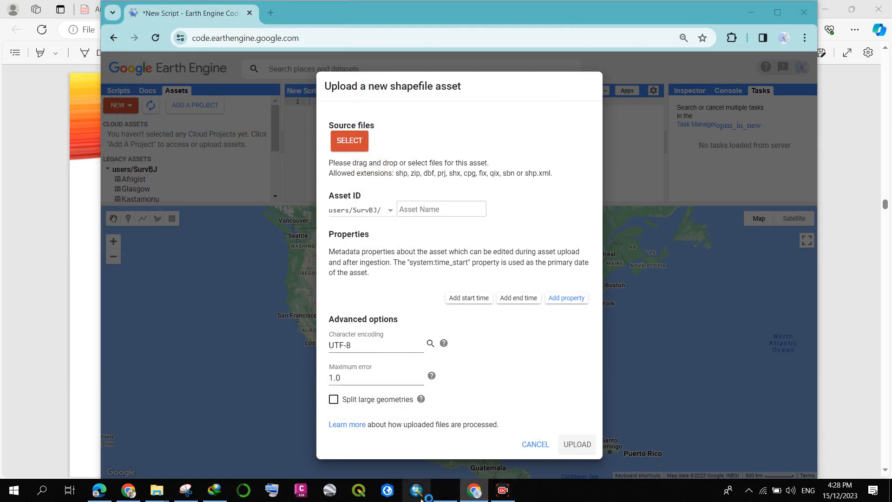
left_click(413, 211)
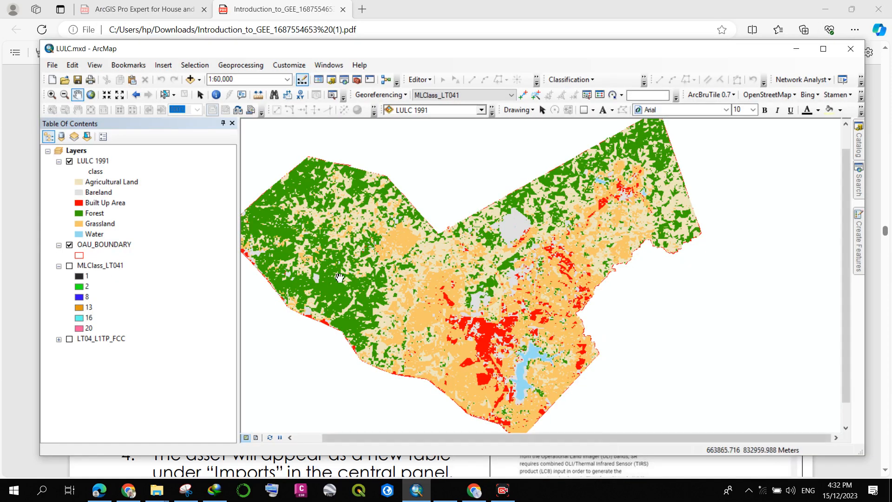
scroll(374, 254, "down", 1)
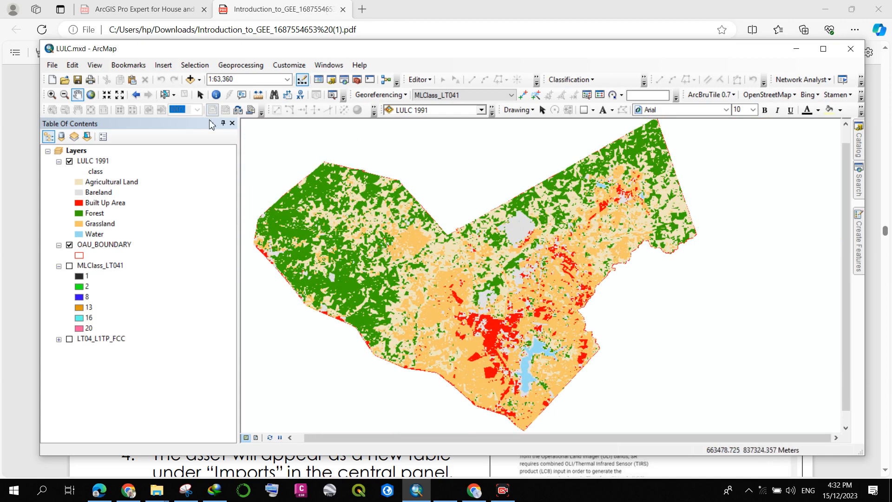
left_click(116, 248)
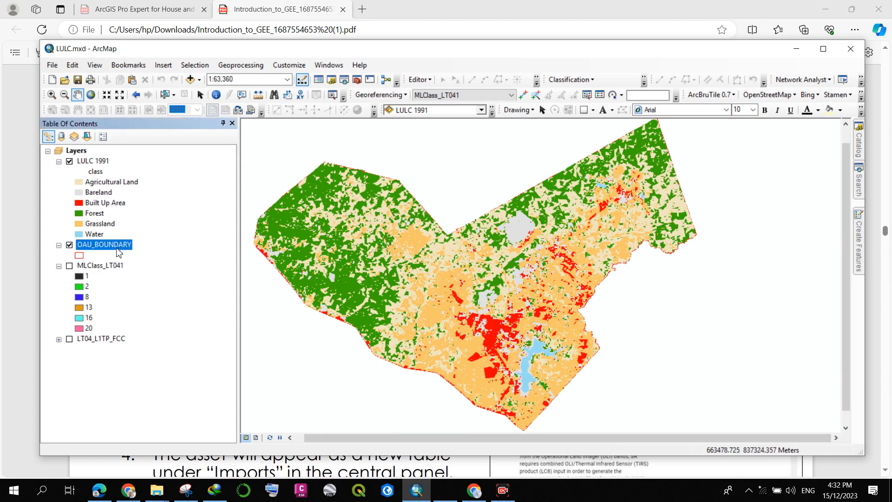
right_click(117, 248)
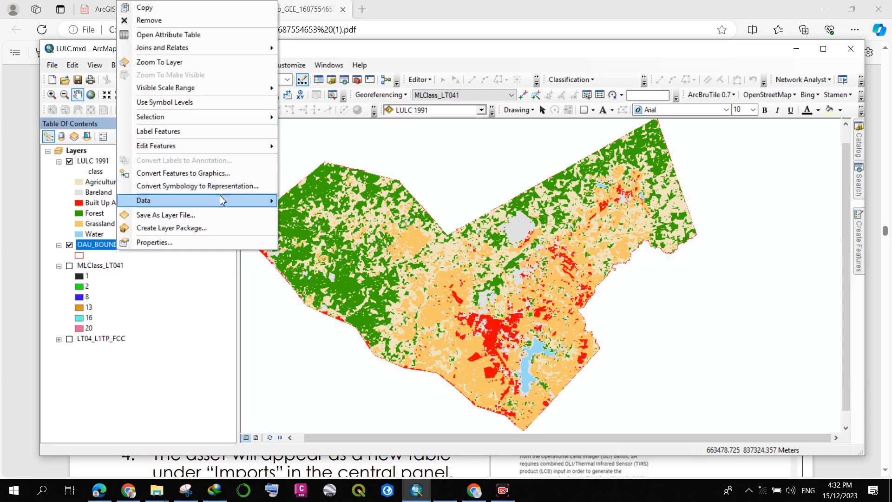
mouse_move(223, 200)
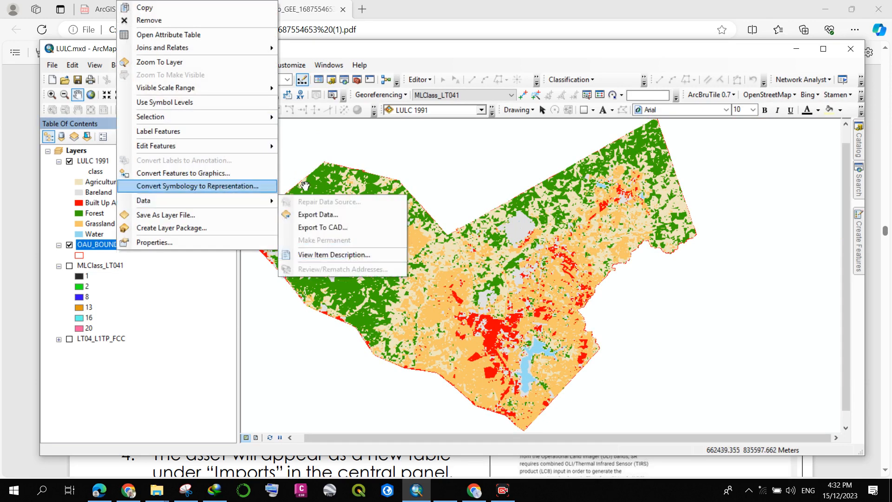
left_click(328, 215)
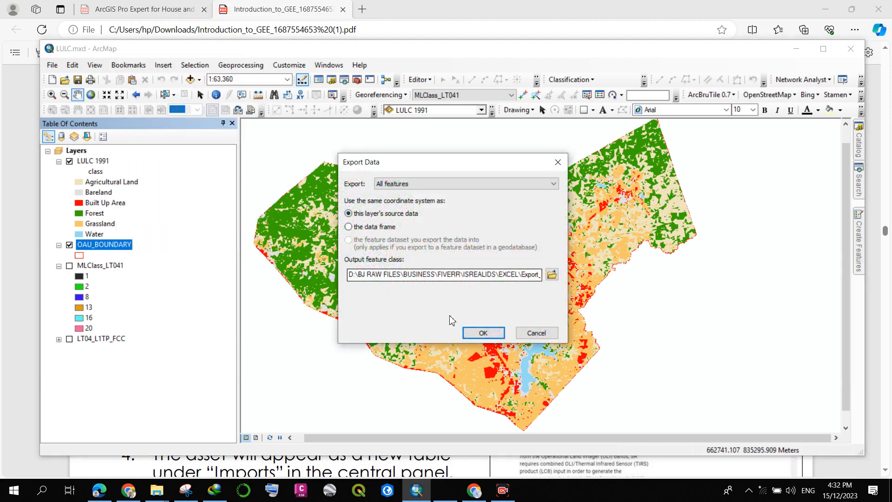
Set the export's save location to the LULC OAU folder inside the project folder on the Desktop
left_click(551, 274)
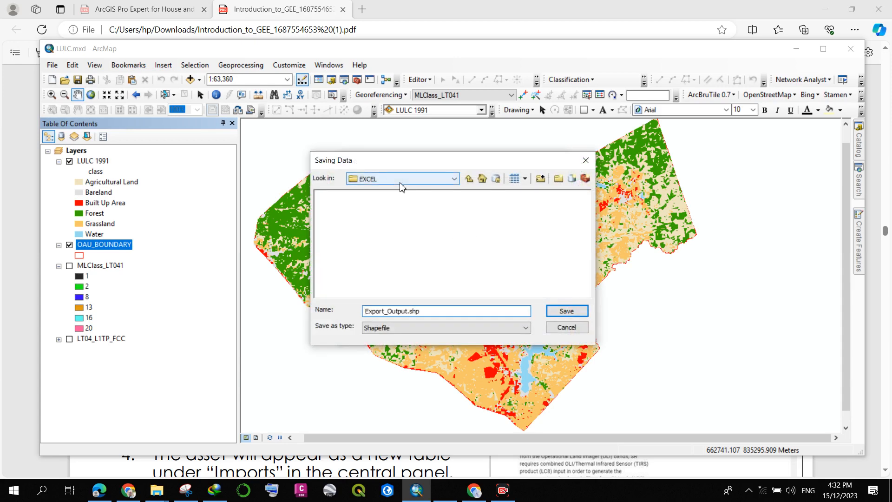
left_click(400, 183)
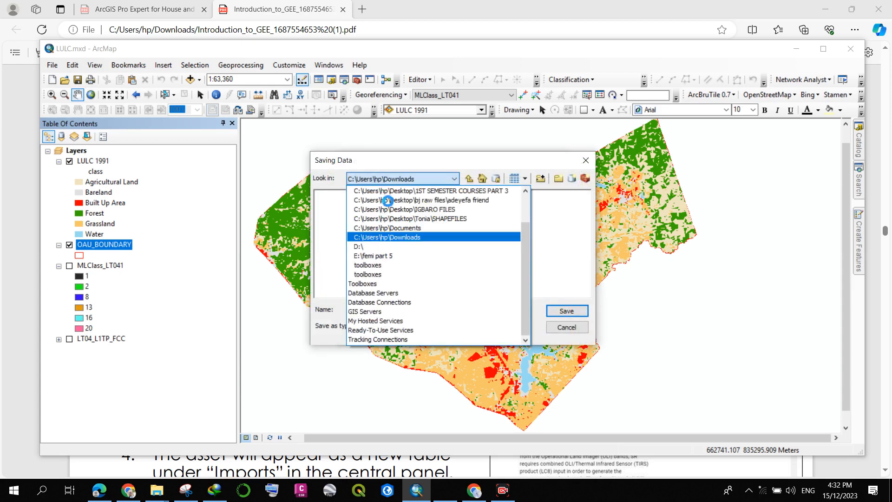
left_click(394, 194)
left_click(395, 178)
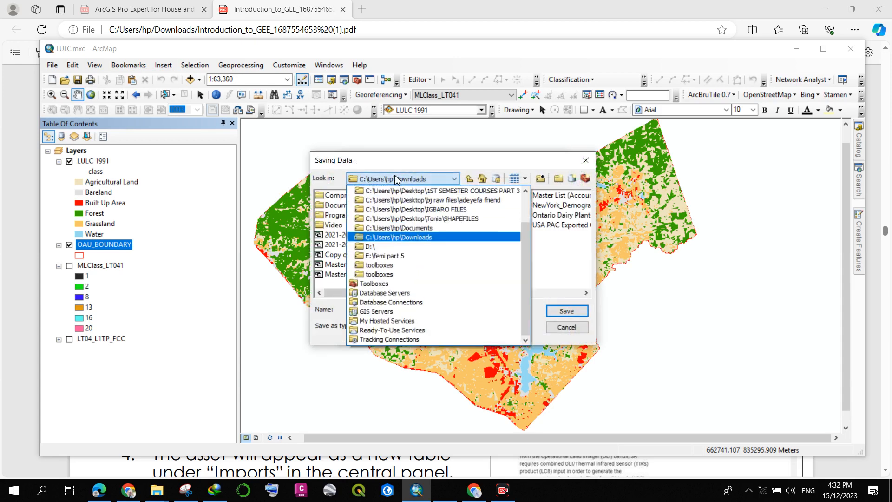
scroll(391, 212, "up", 1)
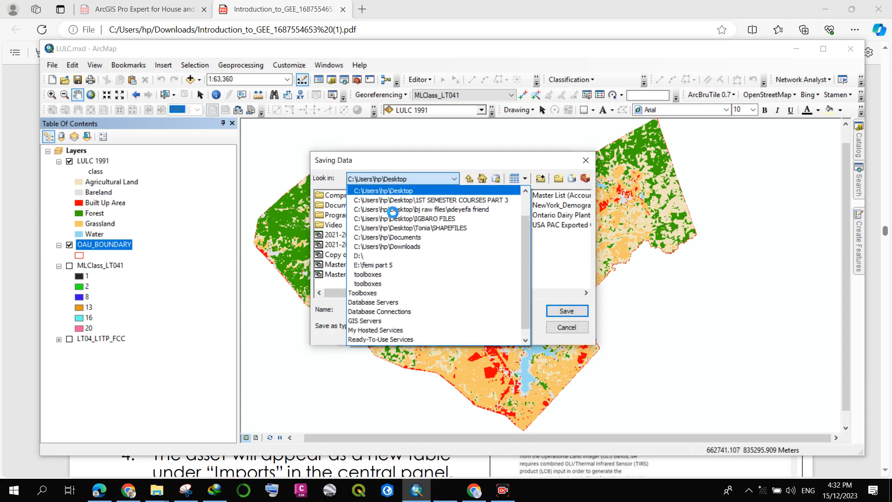
left_click(392, 210)
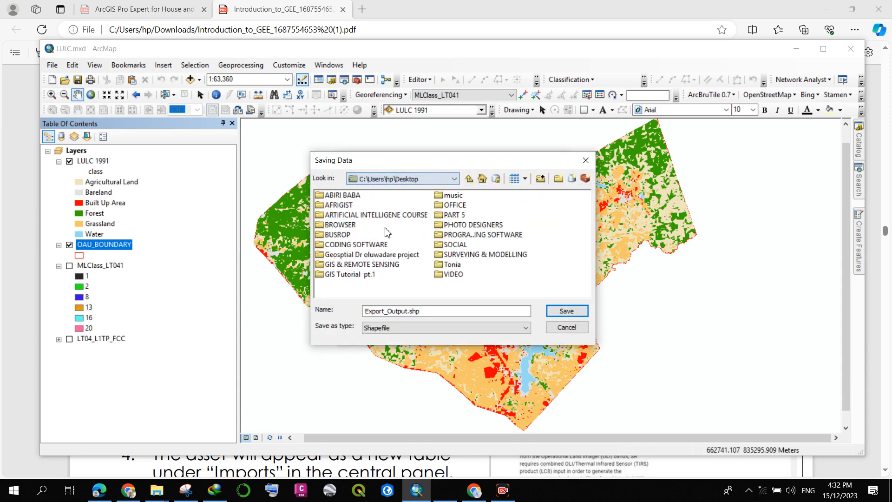
double_click(453, 264)
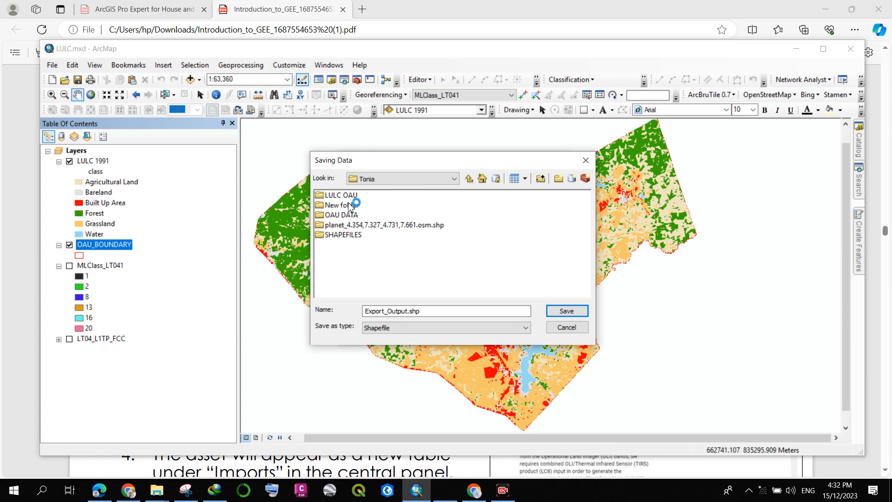
double_click(348, 198)
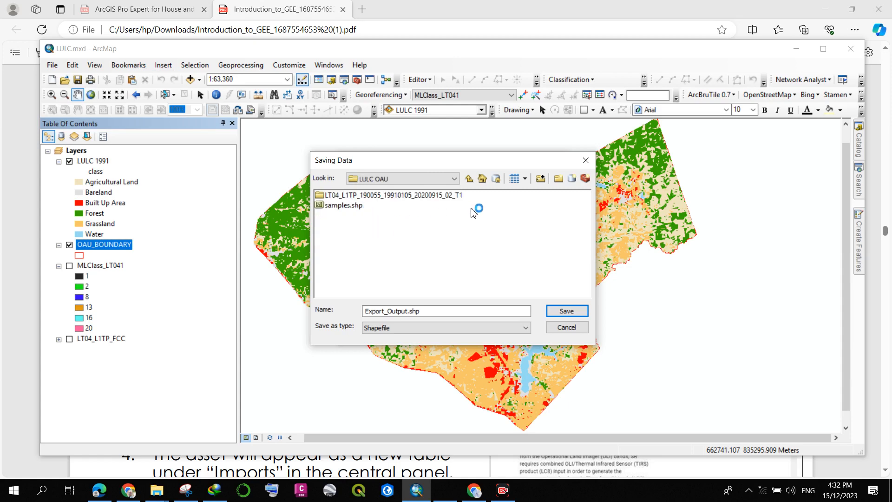
Create a new folder named OAU BOUNDARY inside the LULC OAU folder and open it as the export's save location
left_click(558, 178)
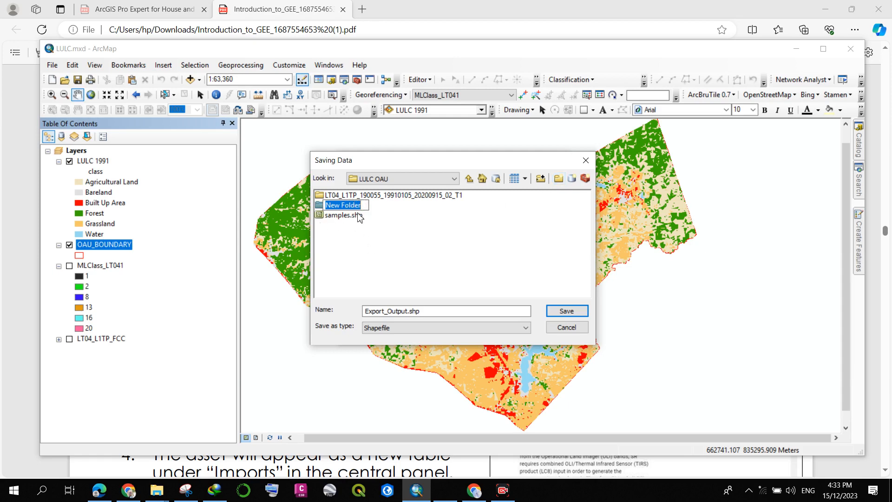
type("OAUBOUNDARY")
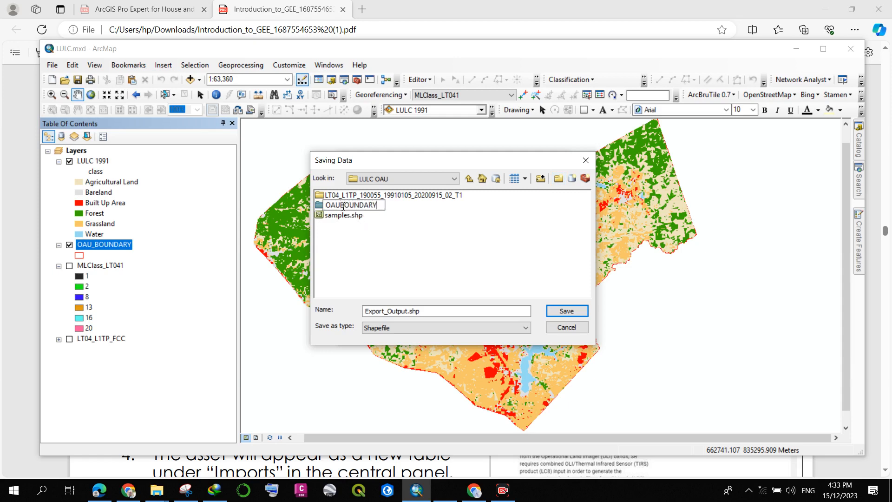
left_click(343, 205)
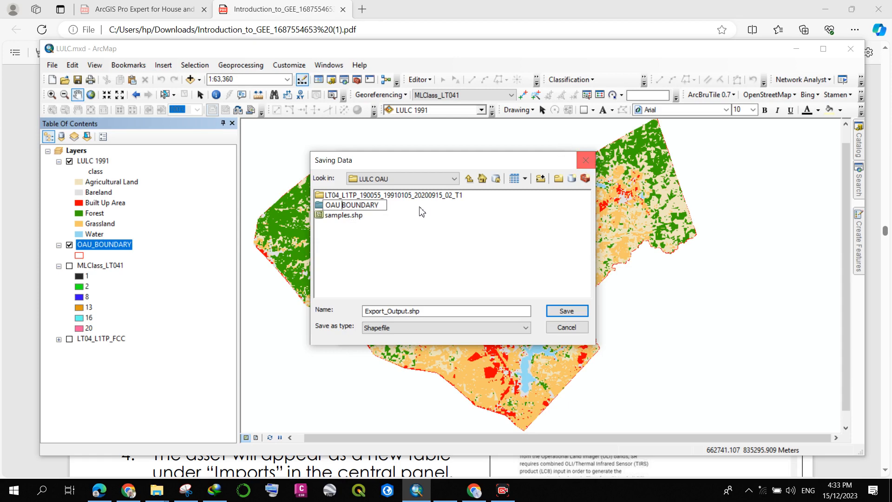
left_click(416, 222)
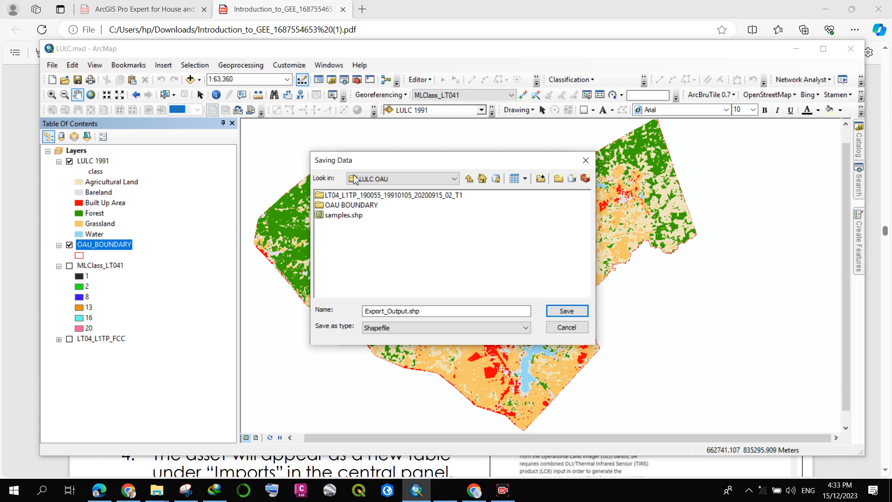
left_click(345, 210)
double_click(344, 211)
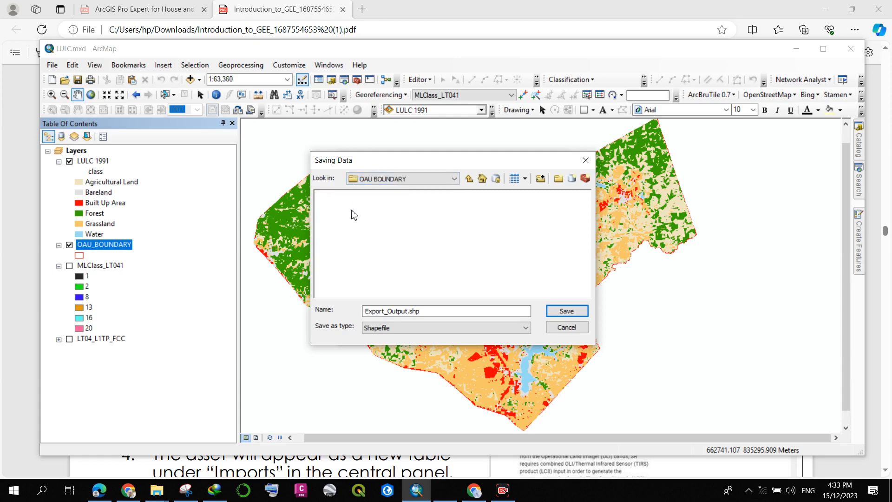
Export the layer as a shapefile named OAU.shp and add the exported data to the map
double_click(428, 312)
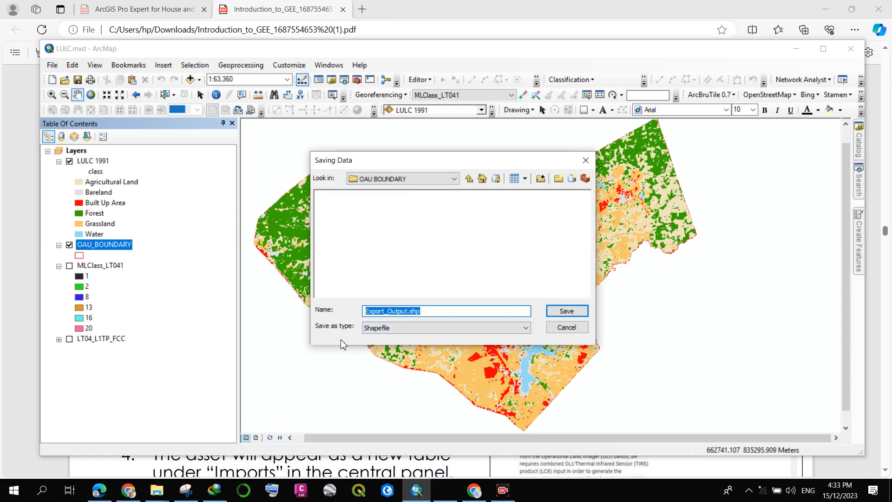
type("OAU")
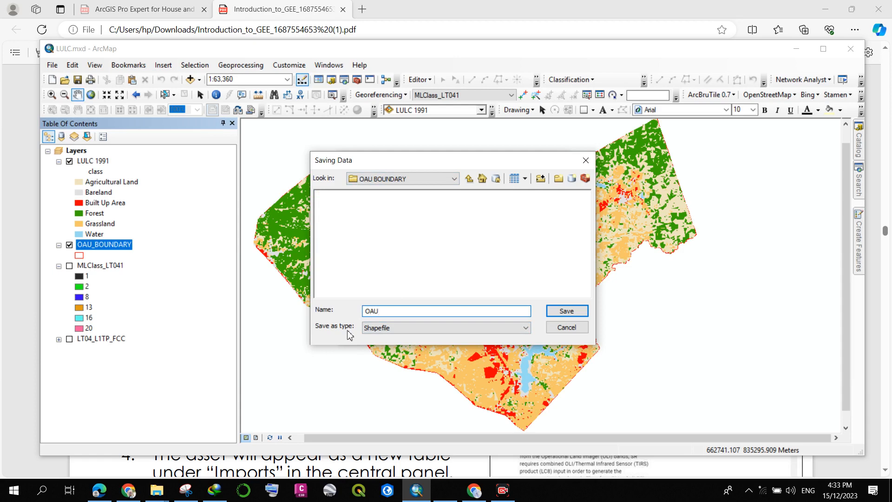
left_click(446, 328)
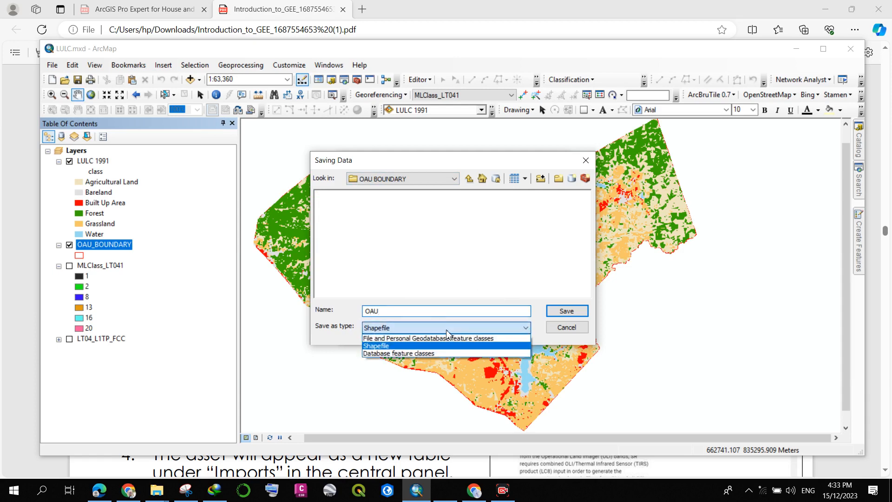
left_click(414, 346)
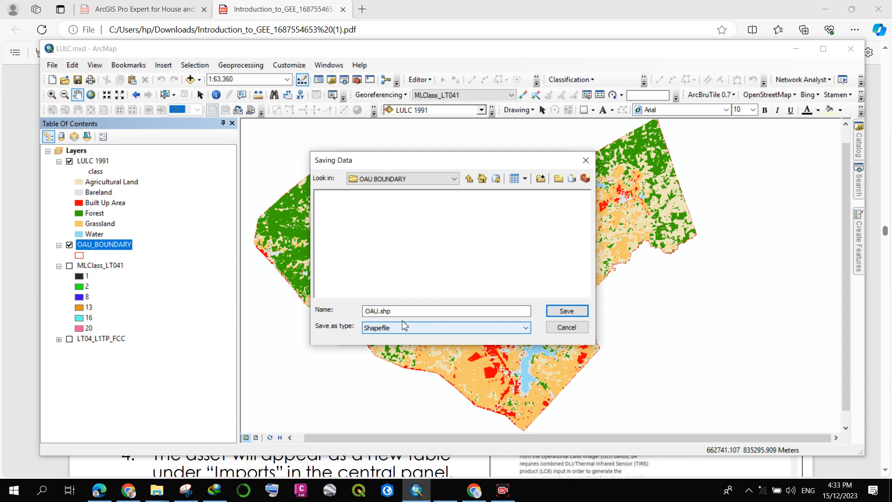
left_click(565, 310)
left_click(476, 333)
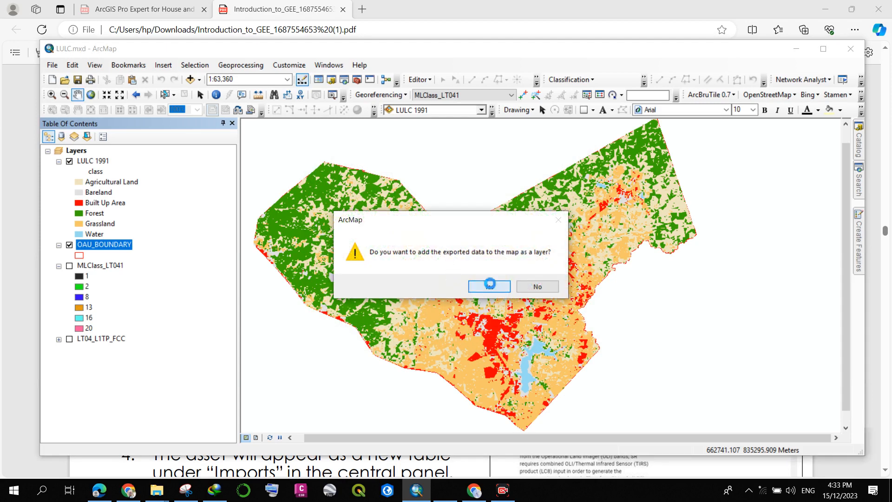
left_click(489, 286)
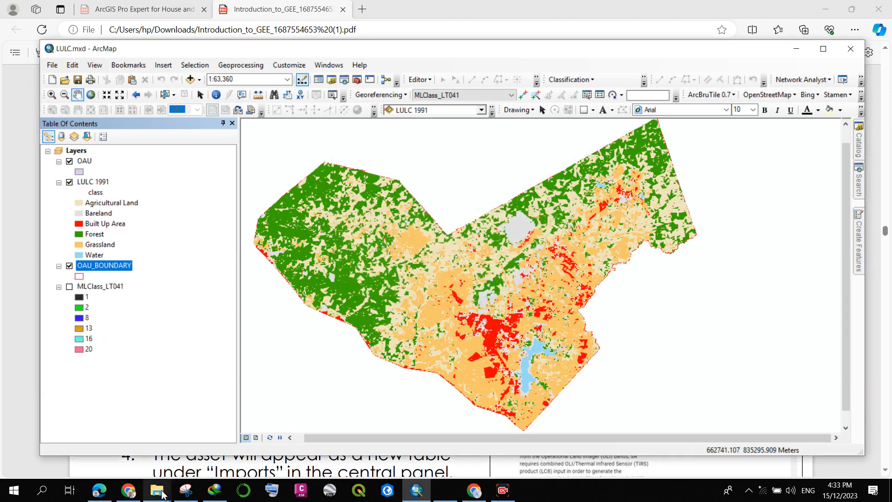
Switch to File Explorer and examine the exported shapefile's component files in the OAU BOUNDARY folder
mouse_move(157, 490)
left_click(149, 447)
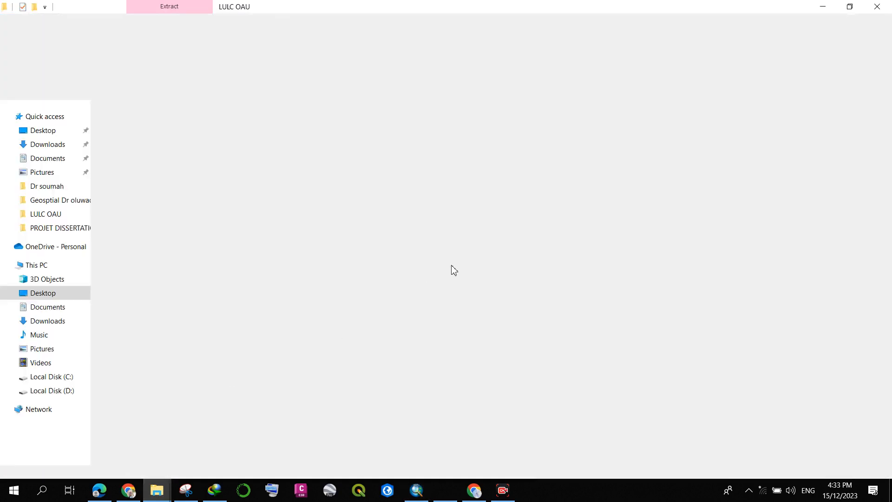
double_click(194, 141)
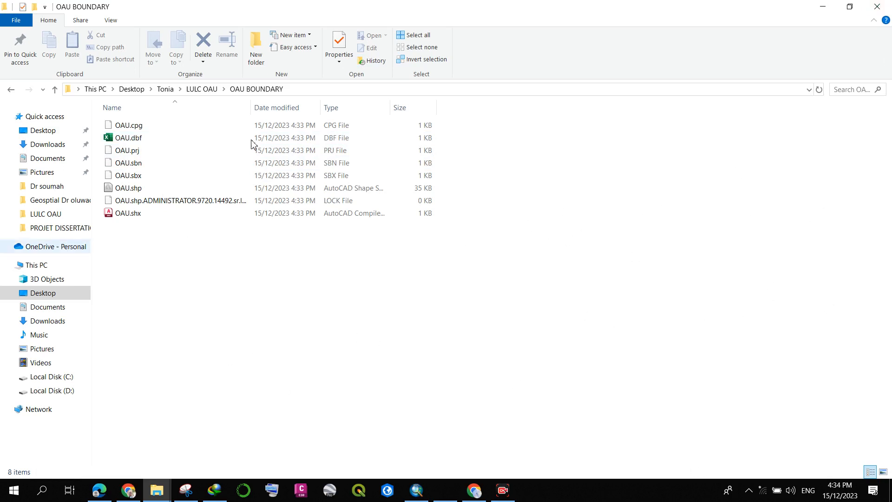
Return to the LULC OAU folder and compress the OAU BOUNDARY folder into a ZIP archive named OAU BOUNDARY.zip
left_click(211, 91)
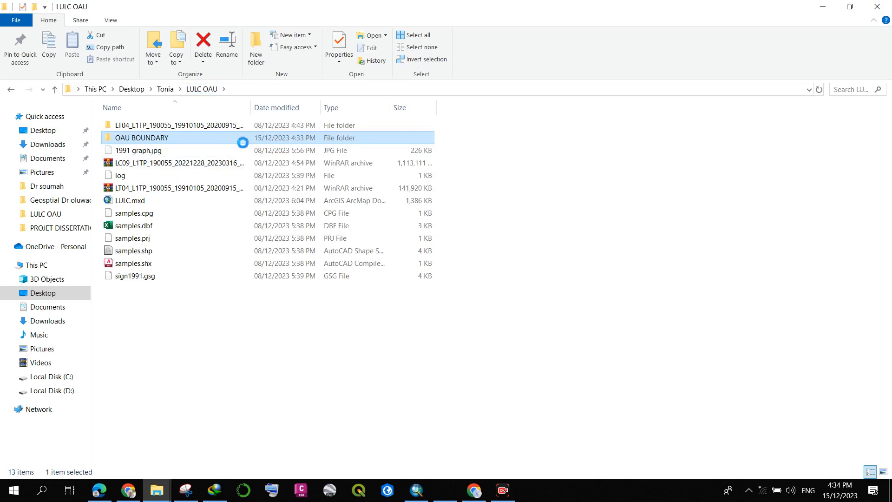
right_click(241, 139)
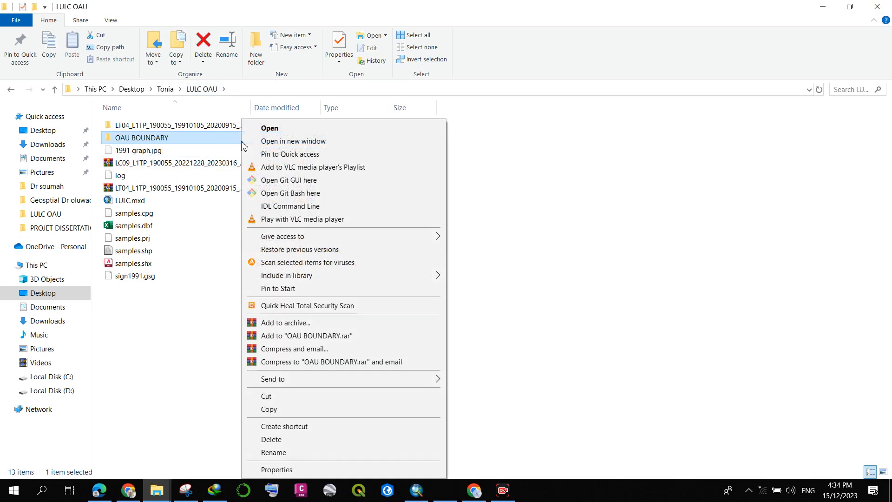
left_click(297, 327)
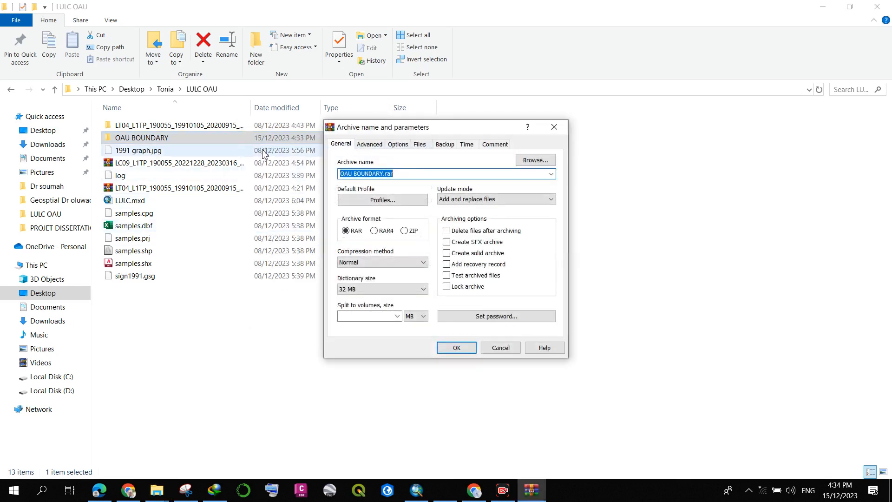
left_click(404, 231)
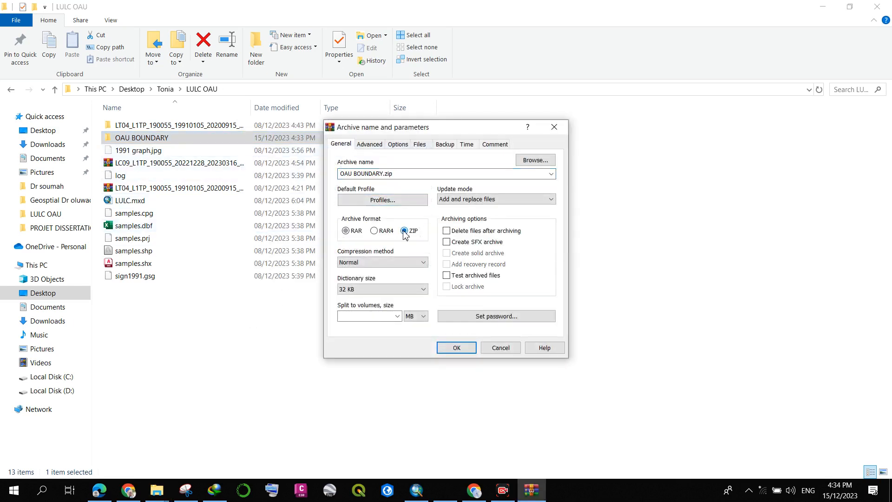
left_click(444, 348)
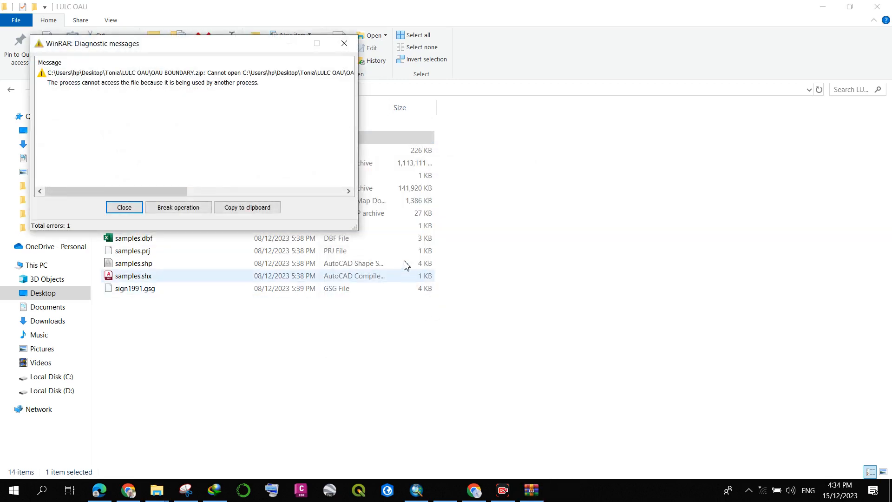
left_click(344, 43)
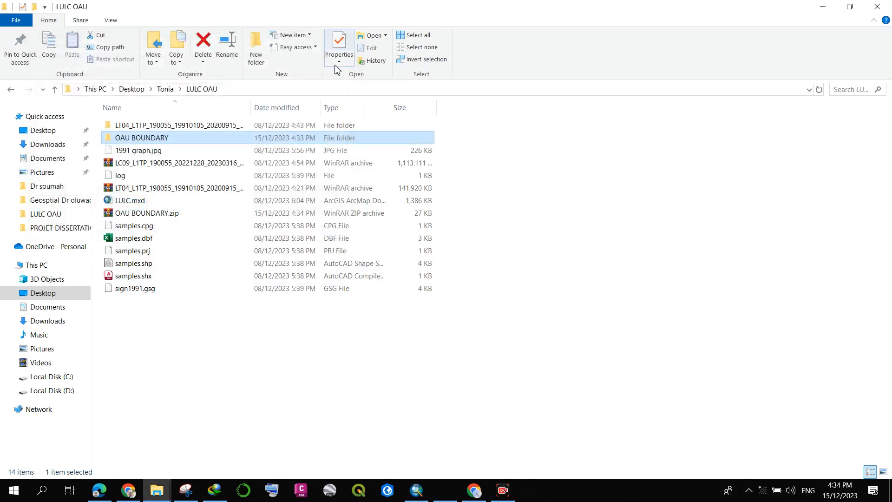
Inspect the contents of the OAU BOUNDARY folder inside OAU BOUNDARY.zip, and close the archive
left_click(153, 214)
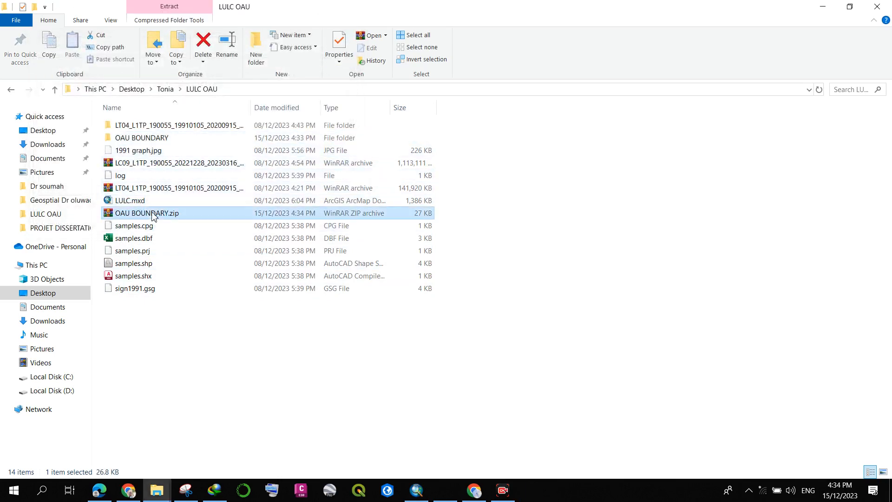
double_click(153, 214)
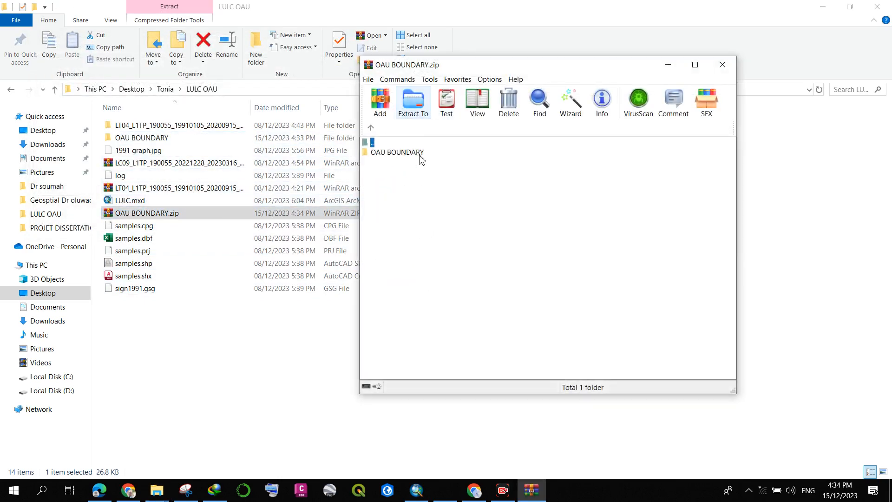
double_click(422, 158)
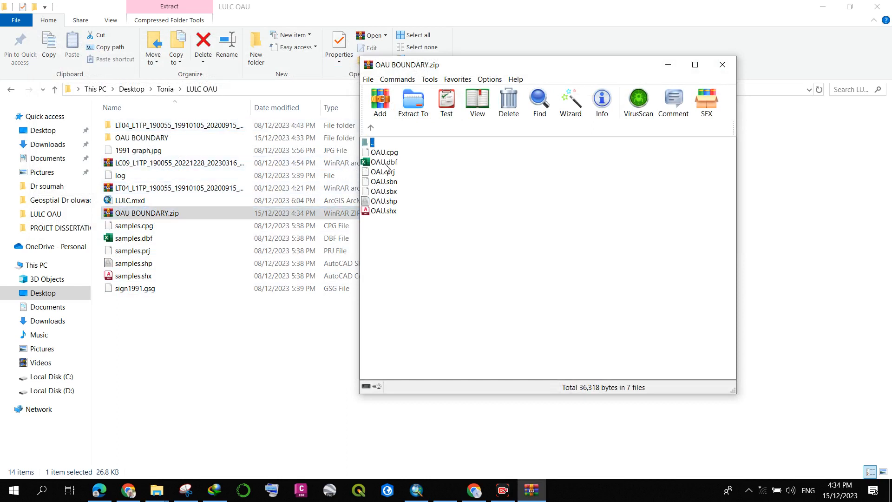
left_click(722, 65)
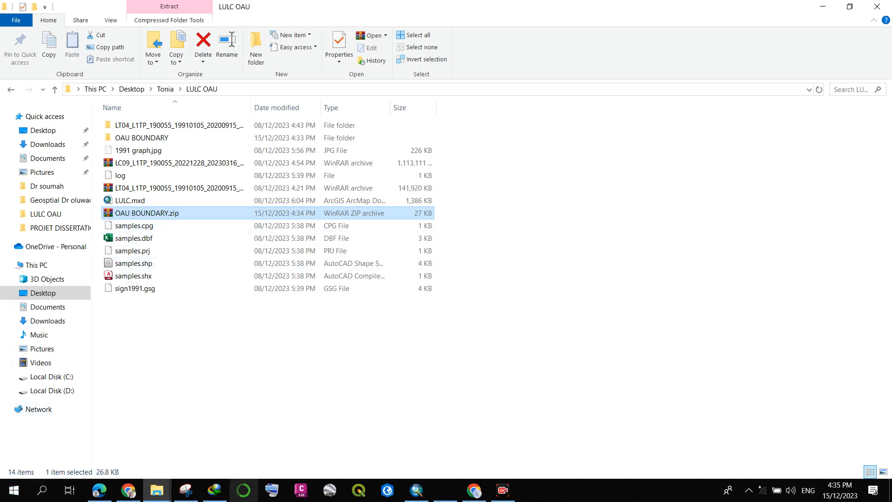
Connect the computer to the iPhone hotspot's Wi-Fi network
left_click(763, 489)
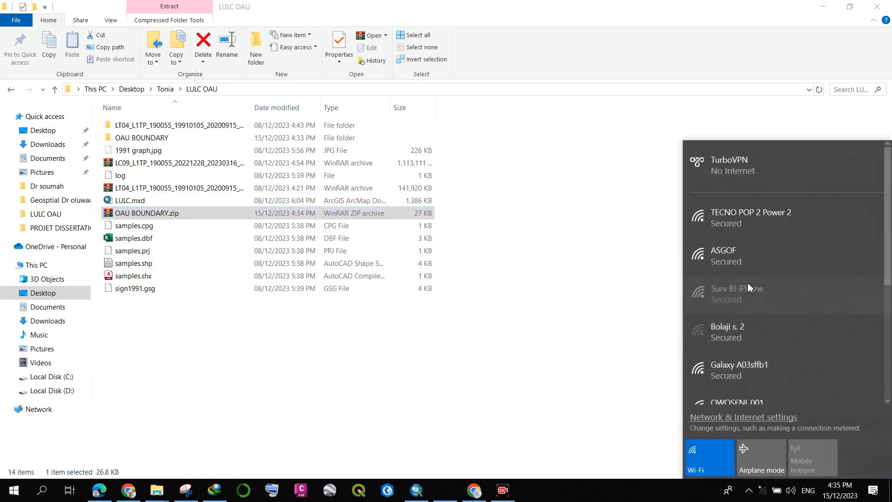
left_click(748, 284)
left_click(835, 347)
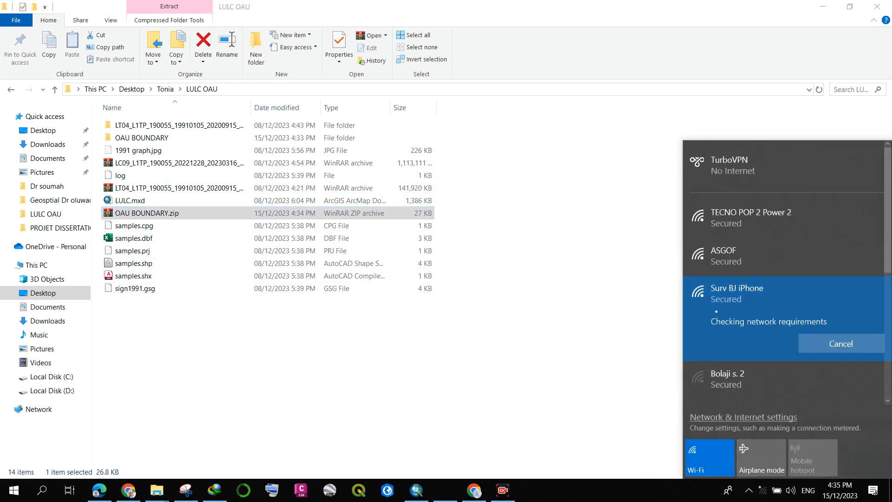
left_click(652, 494)
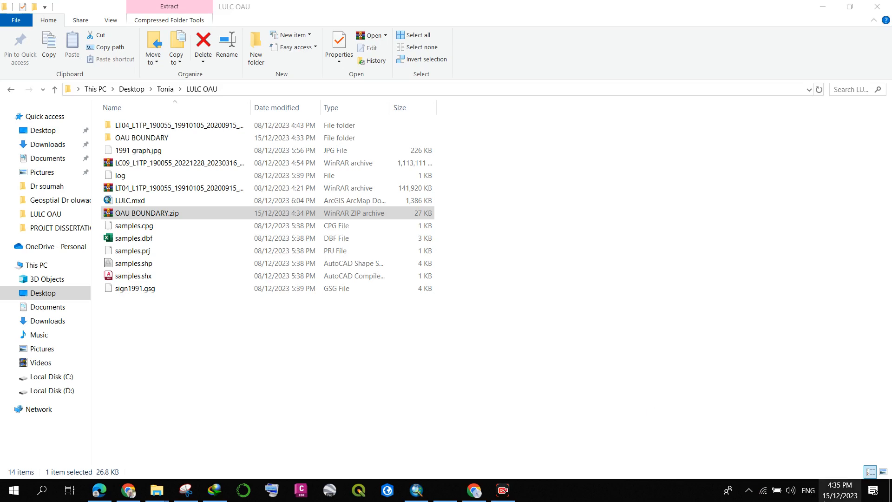
left_click(766, 473)
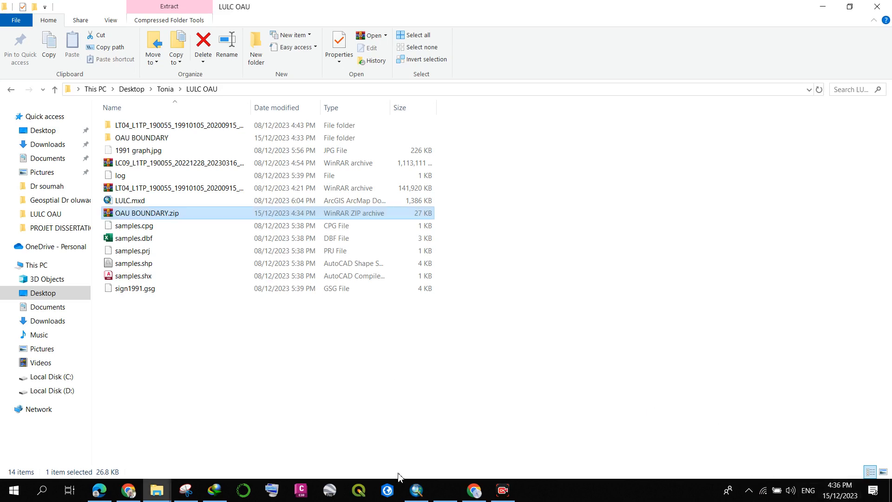
Switch to Earth Engine in Chrome and try to add OAU BOUNDARY.zip from the LULC OAU folder as the shapefile asset's source file
left_click(474, 490)
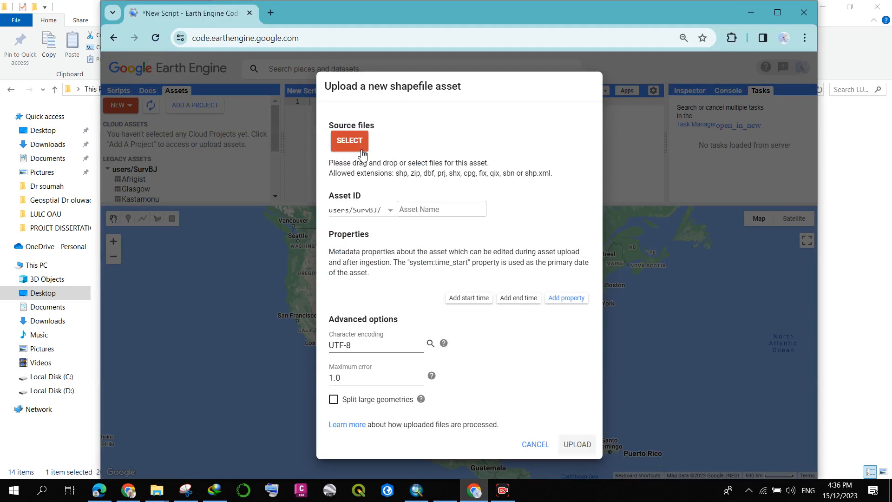
left_click(361, 148)
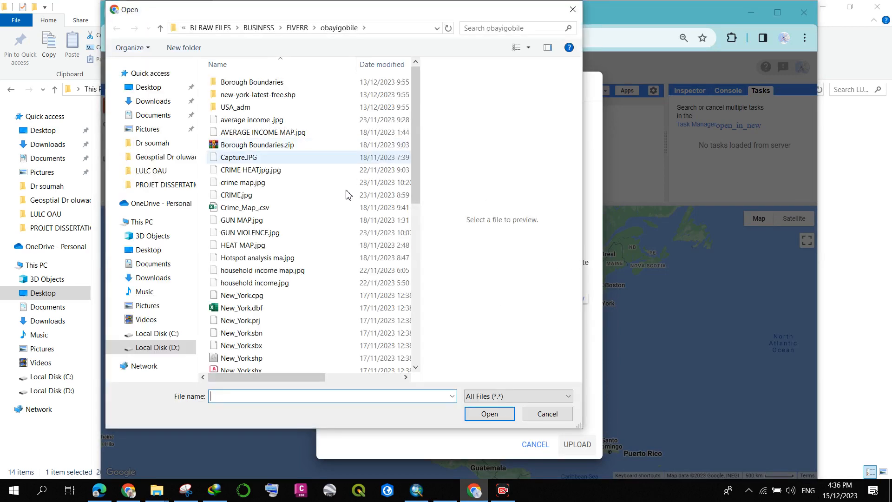
left_click(209, 28)
left_click(148, 87)
scroll(356, 305, "down", 5)
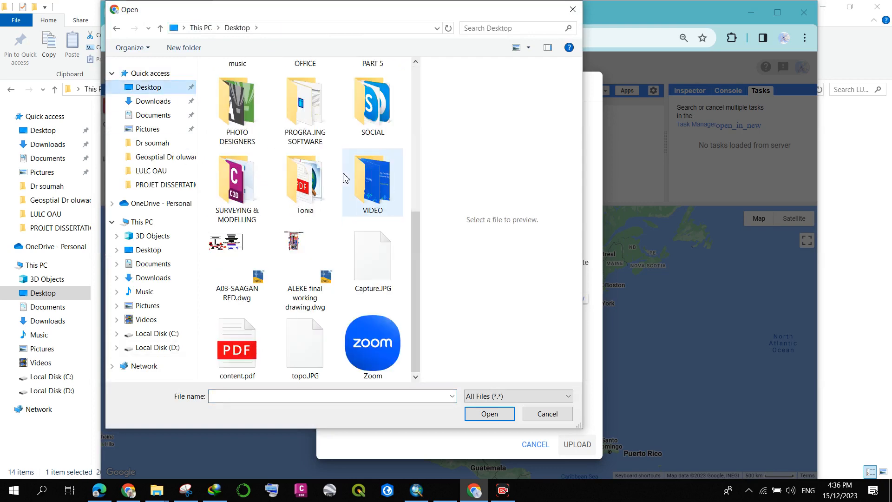
scroll(306, 200, "up", 5)
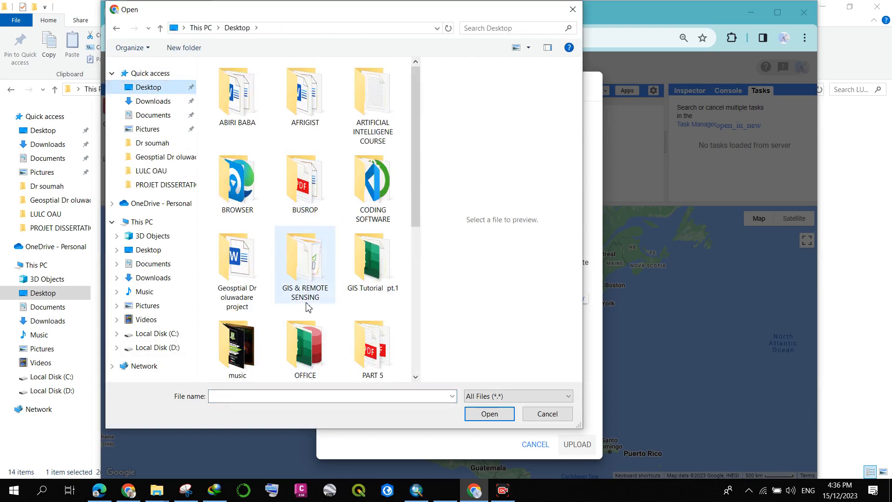
scroll(308, 300, "down", 5)
double_click(305, 183)
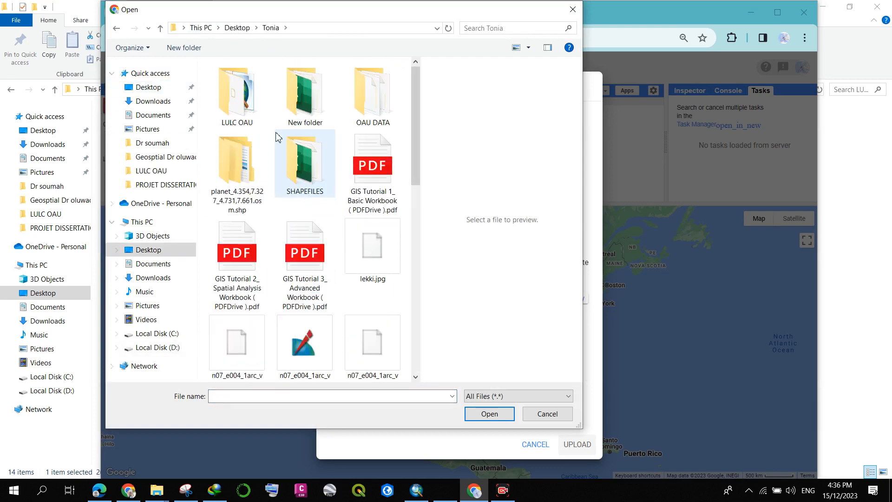
double_click(255, 112)
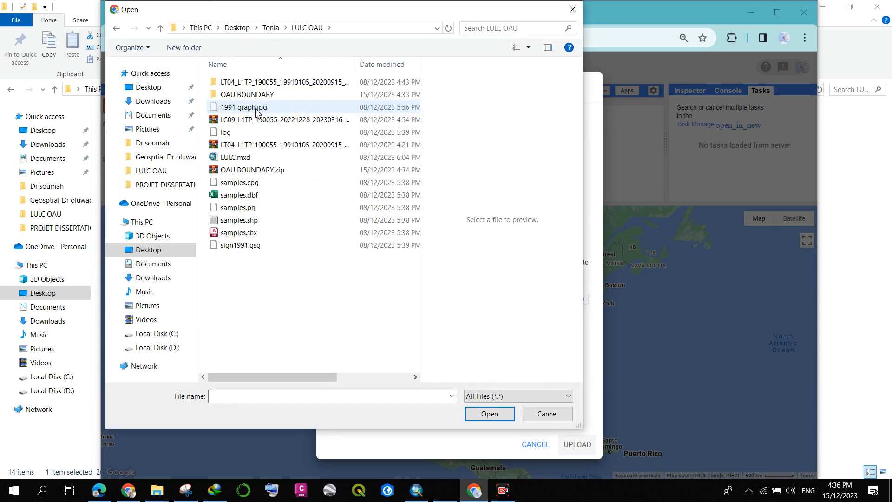
left_click(257, 172)
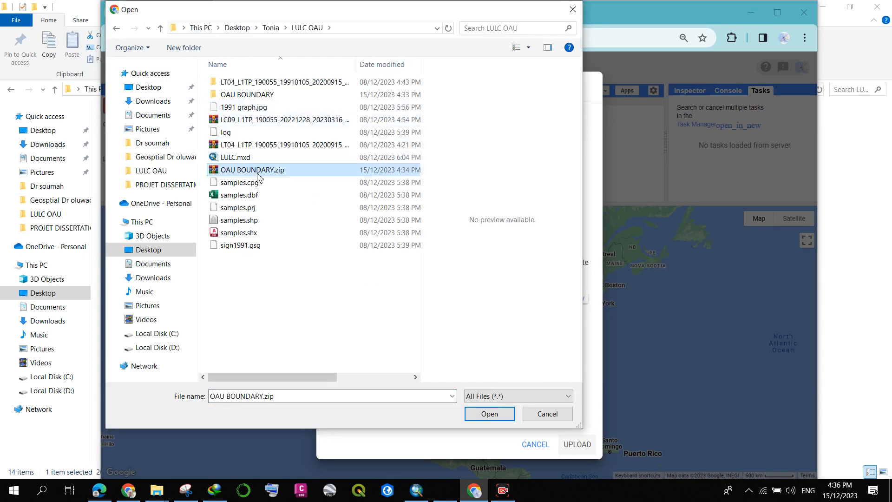
left_click(472, 415)
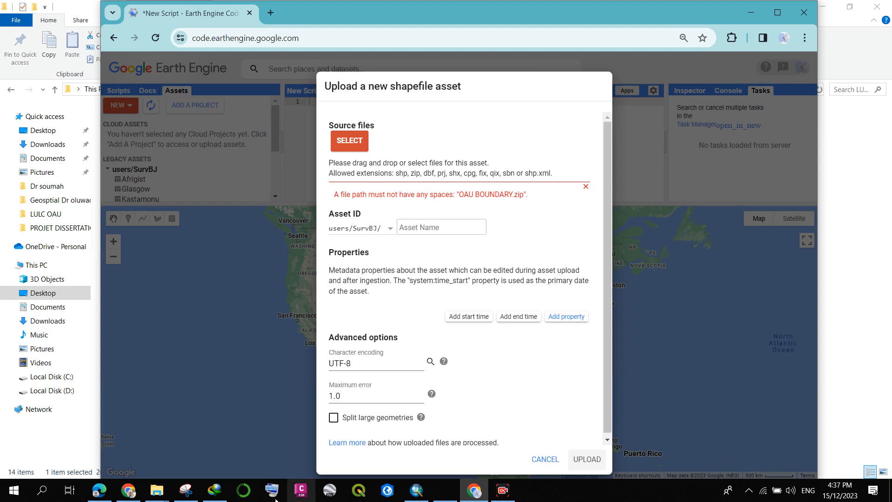
Switch to the LULC OAU folder in File Explorer and rename OAU BOUNDARY.zip as OAUBOUNDARY.zip, without the space
left_click(157, 490)
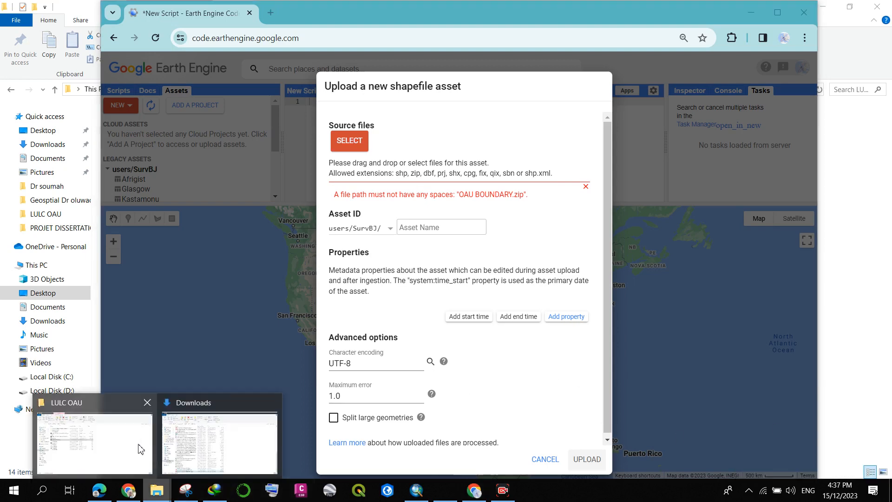
left_click(117, 412)
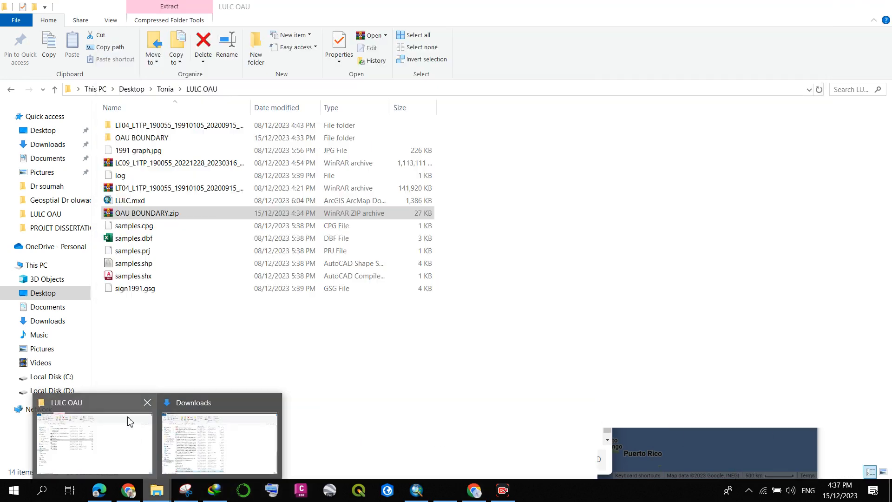
right_click(161, 216)
left_click(228, 452)
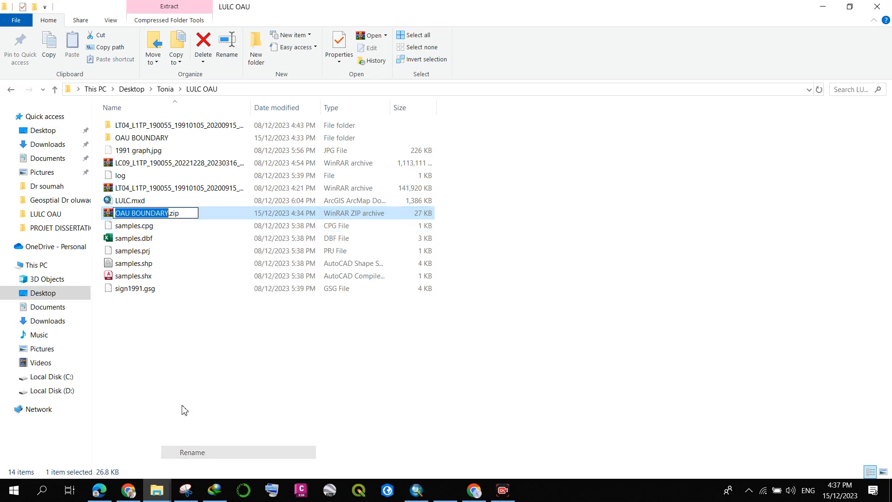
left_click(133, 213)
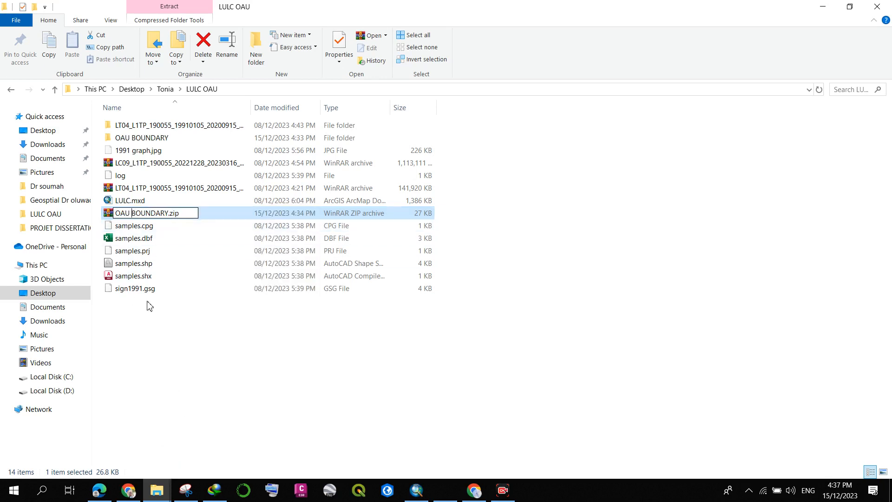
key("BackSpace")
key("Return")
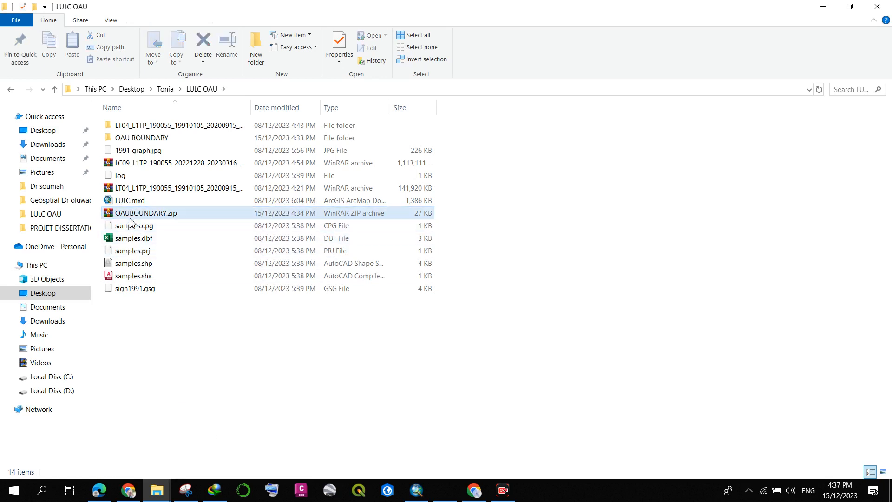
Shorten the name of the OAUBOUNDARY.zip archive to OAU.zip
right_click(133, 216)
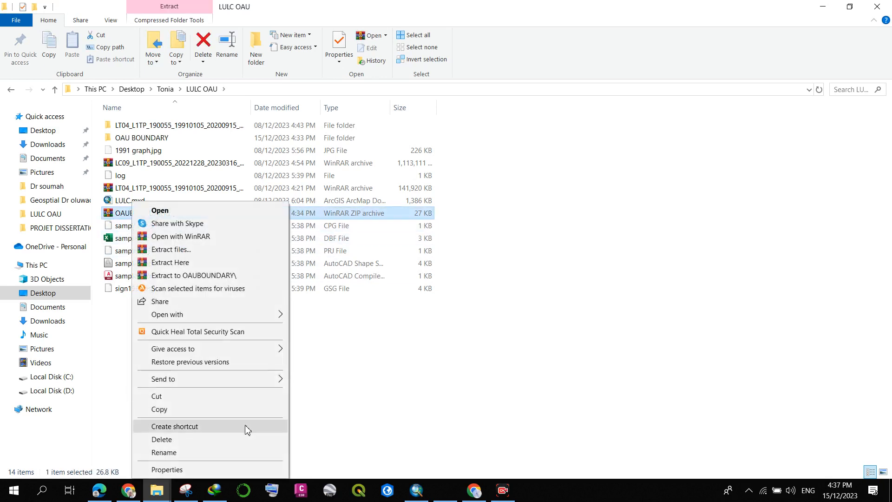
left_click(226, 452)
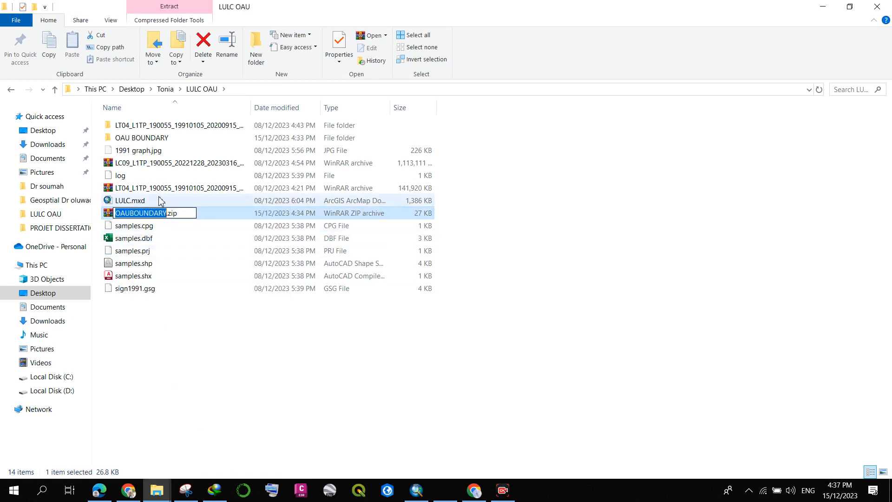
left_click(168, 213)
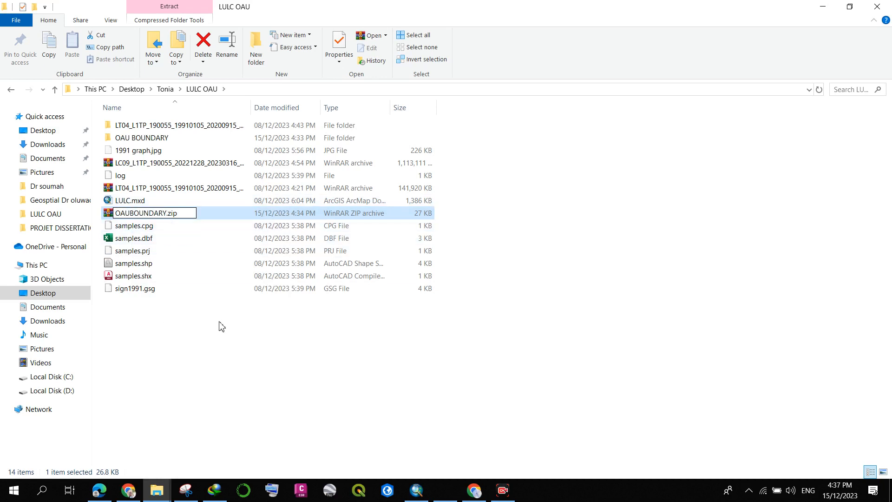
key("BackSpace")
key("BackSpace")
key("BackSpace")
key("BackSpace")
key("BackSpace")
key("BackSpace")
key("BackSpace")
key("BackSpace")
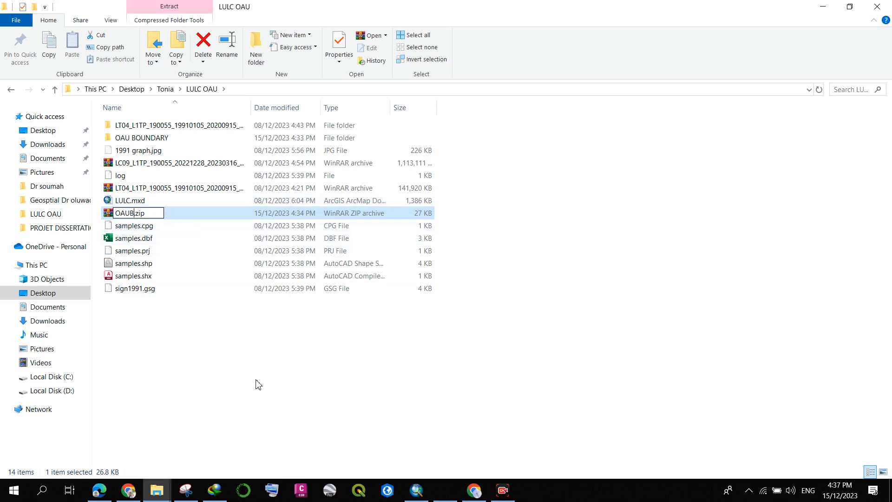
left_click(260, 386)
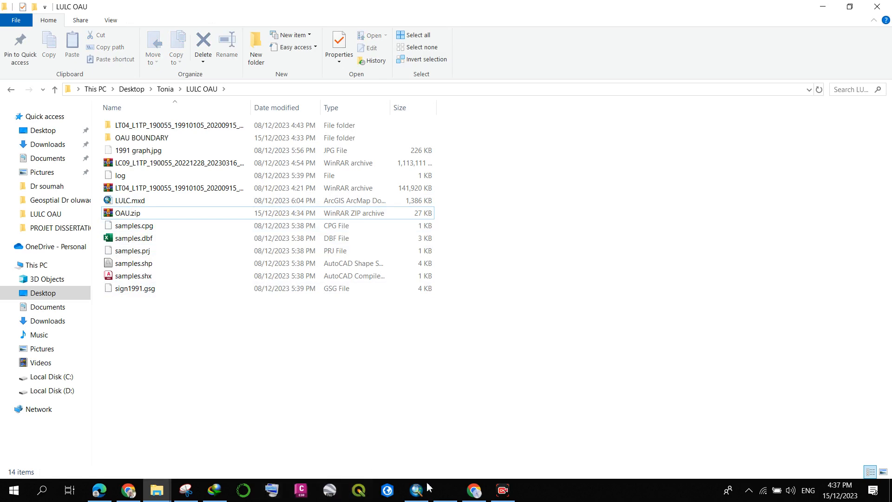
Switch back to Earth Engine in Chrome and add OAU.zip from the LULC OAU folder as the shapefile asset's source file
left_click(474, 490)
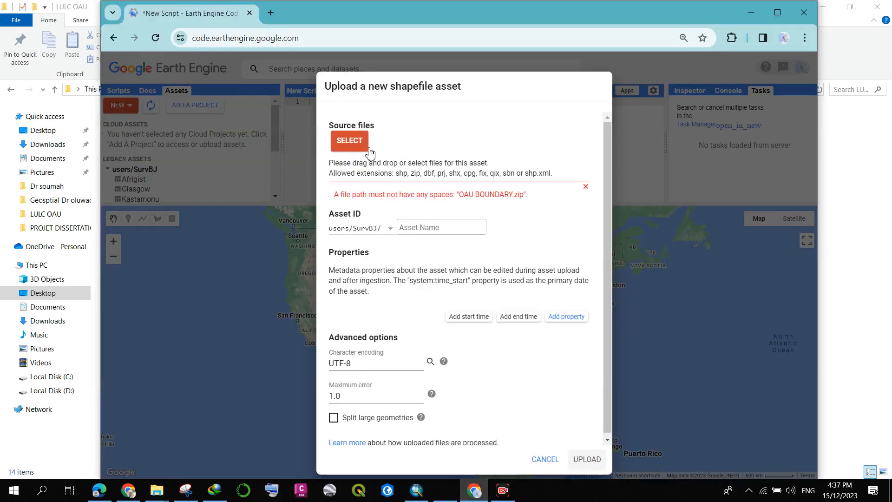
left_click(349, 140)
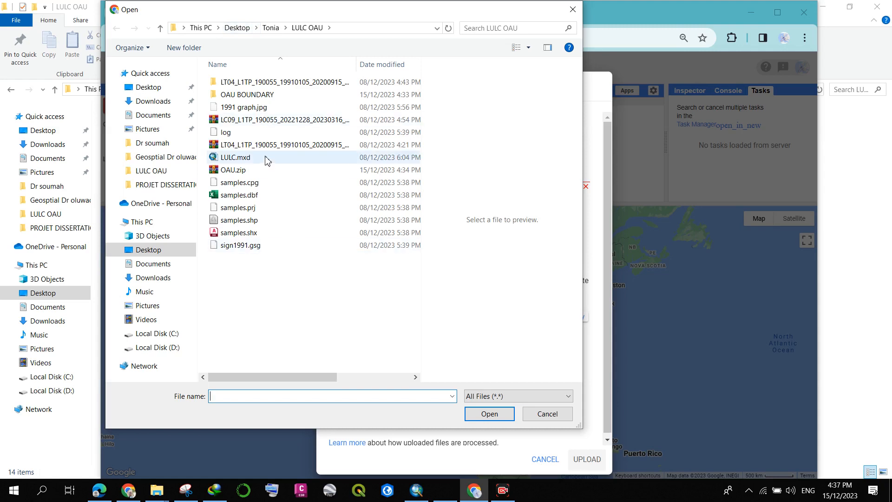
left_click(246, 170)
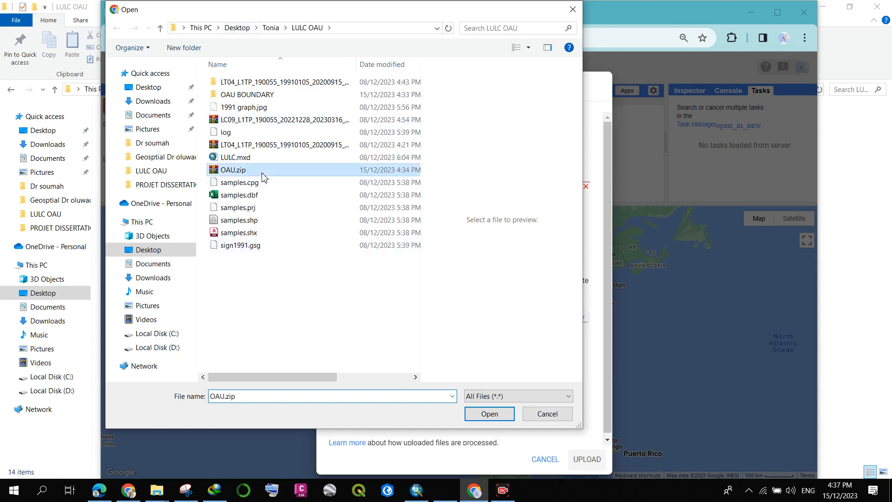
left_click(492, 415)
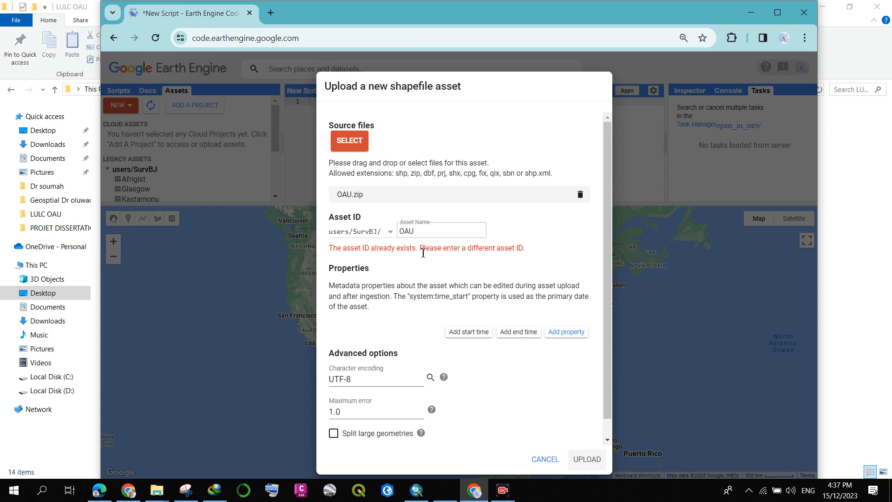
Set the asset name to OAU1 and start uploading the shapefile asset
left_click(420, 232)
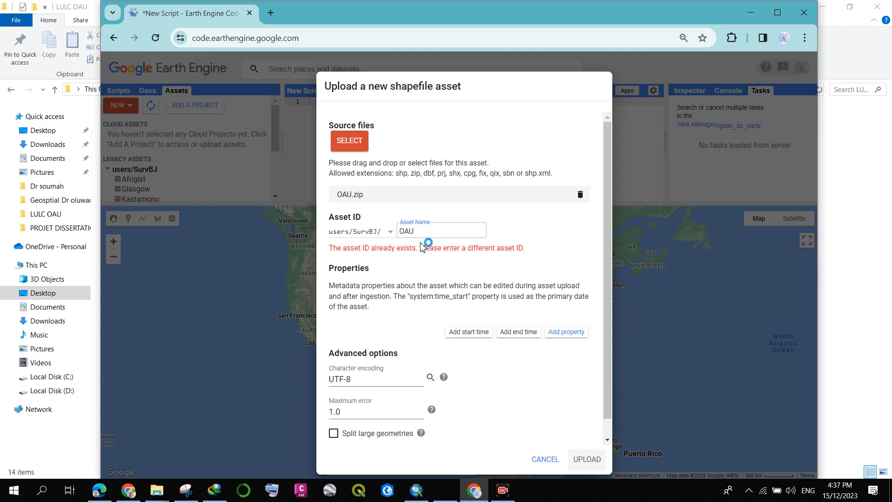
type("1")
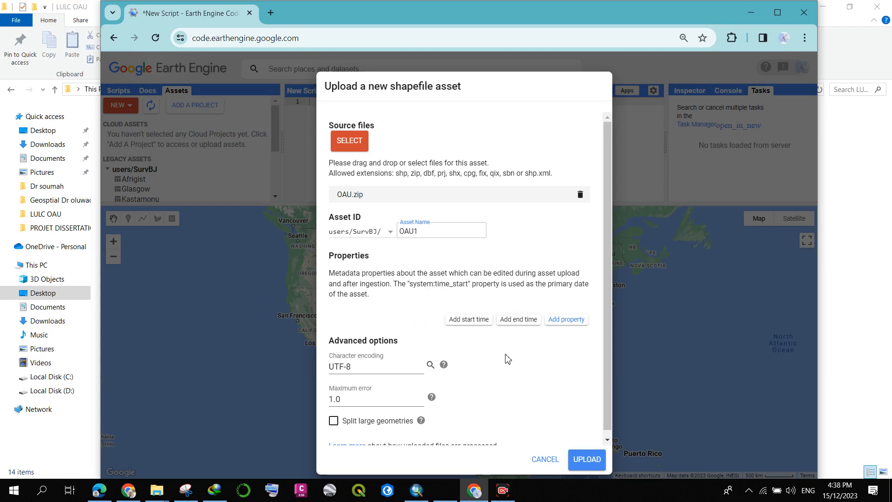
left_click(580, 467)
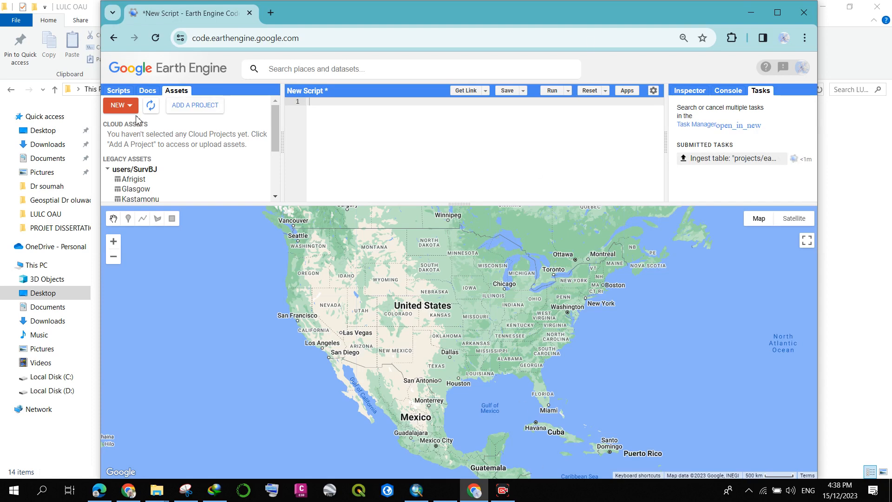
Refresh the assets list and locate the uploaded OAU1 table among the legacy assets
scroll(154, 155, "down", 1)
scroll(155, 154, "down", 2)
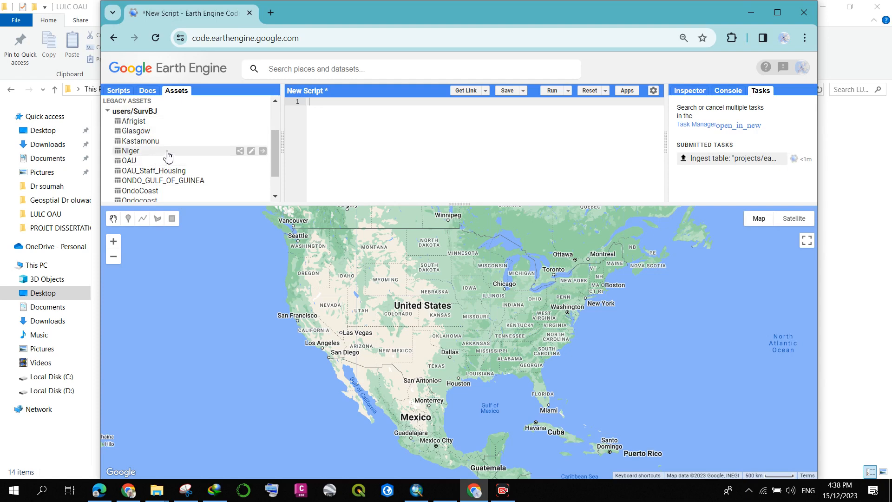
scroll(194, 180, "down", 1)
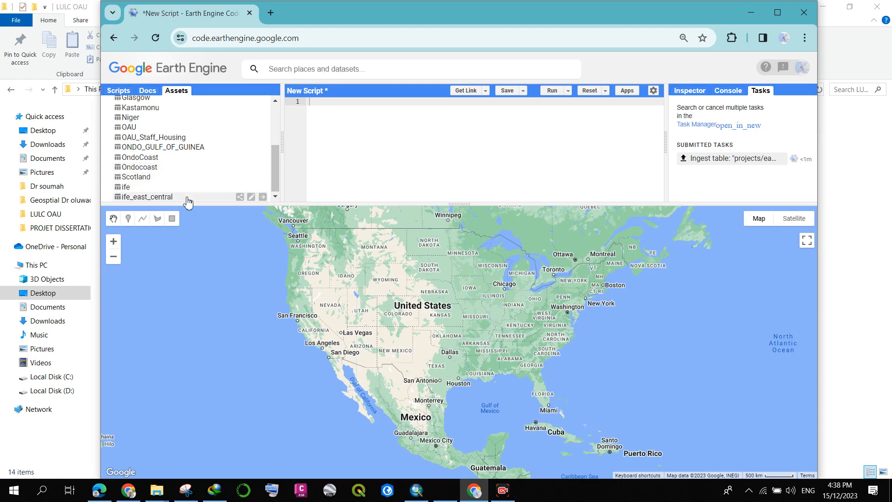
scroll(201, 147, "up", 3)
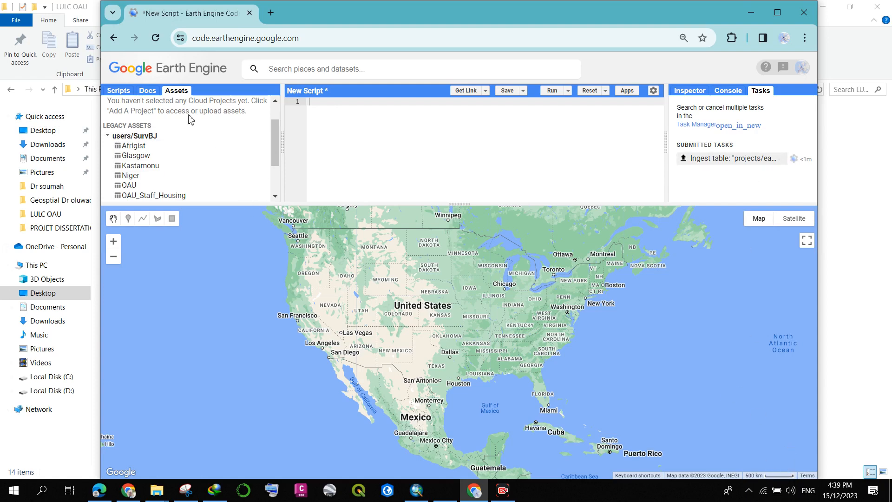
scroll(140, 163, "up", 2)
left_click(149, 106)
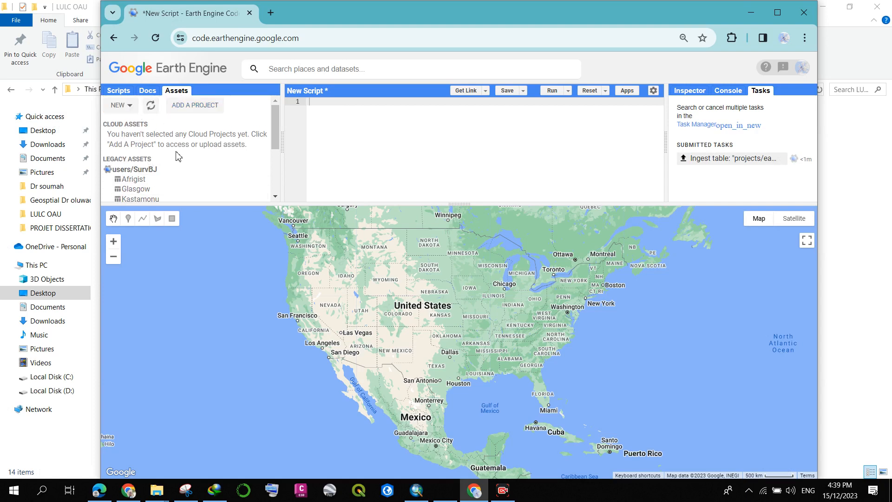
scroll(174, 144, "down", 1)
scroll(174, 144, "down", 4)
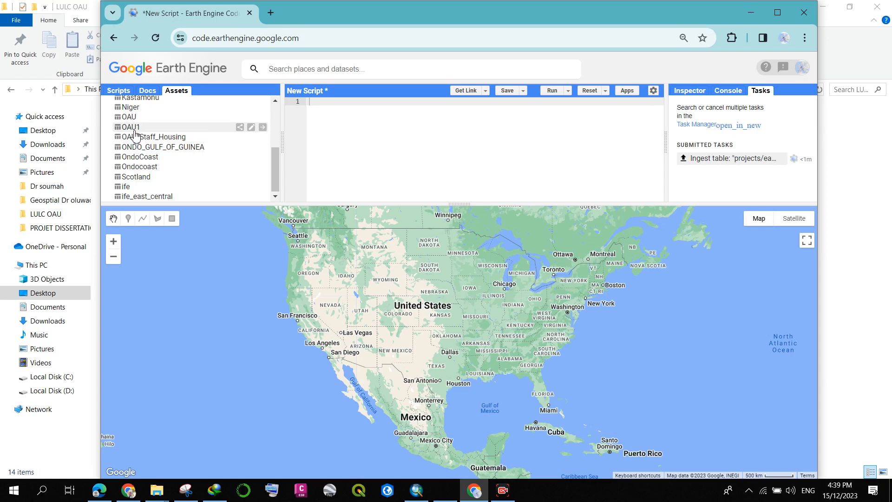
scroll(134, 134, "up", 5)
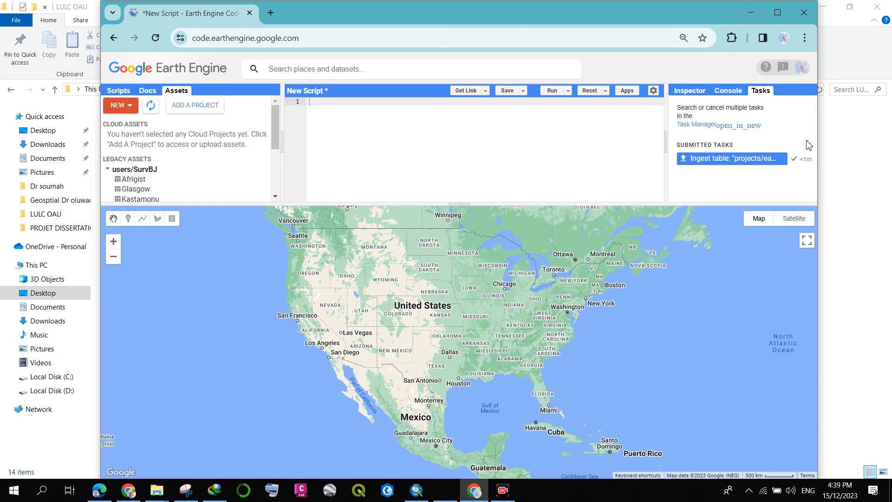
left_click(151, 106)
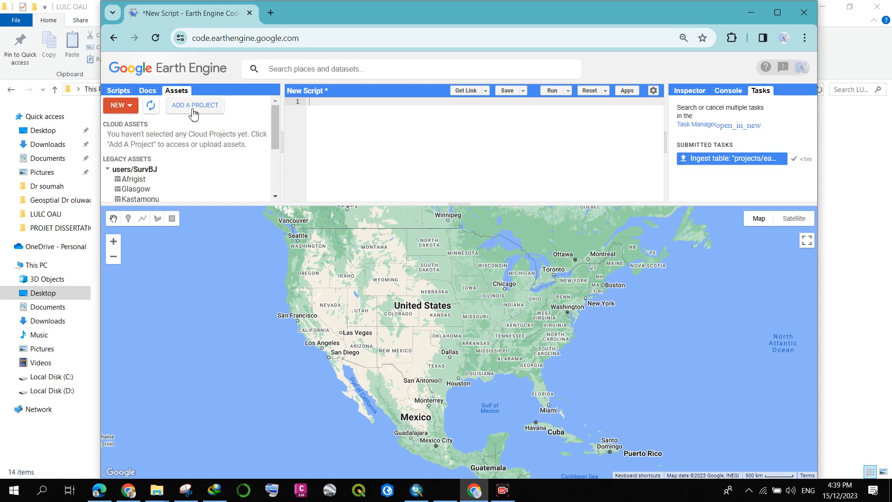
left_click(151, 106)
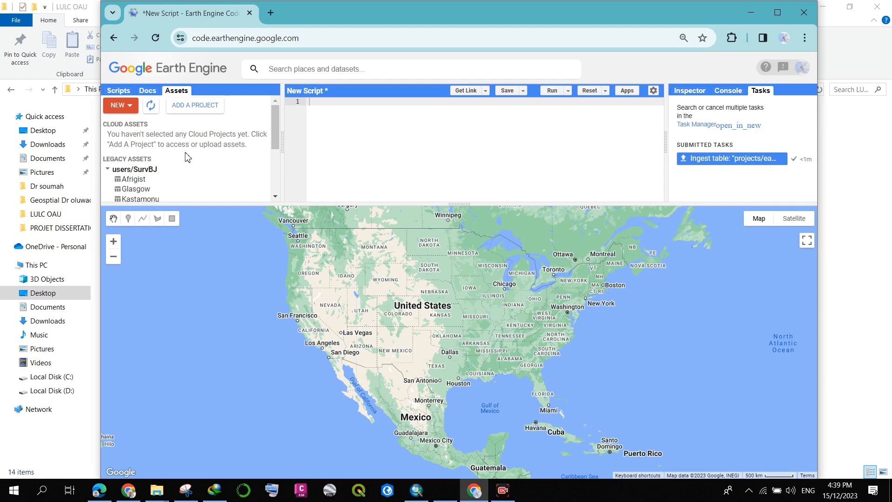
scroll(186, 157, "down", 1)
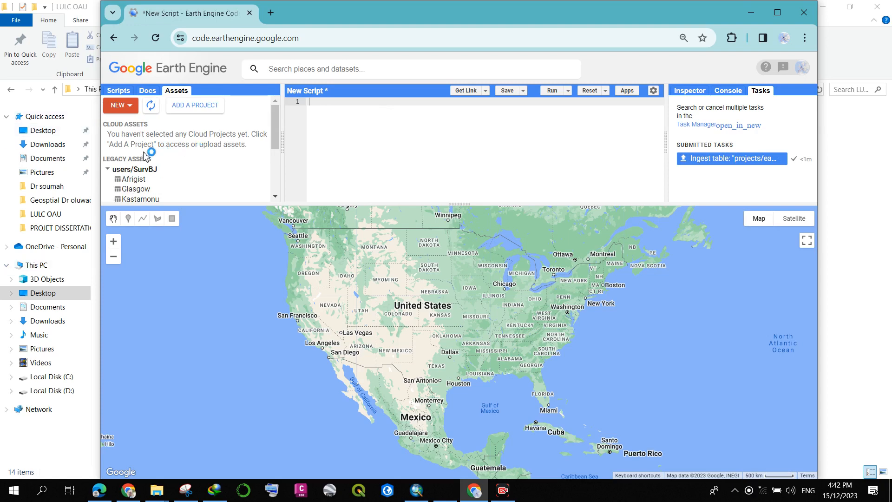
scroll(158, 153, "down", 2)
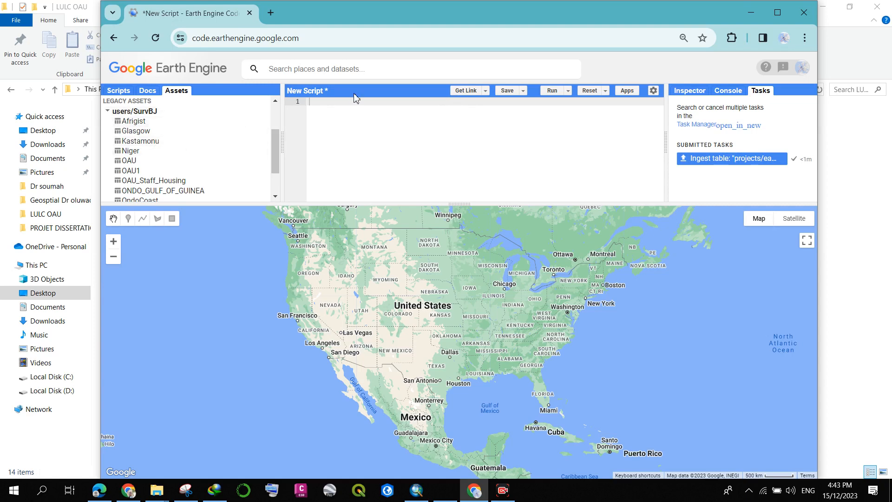
Import the OAU1 table into the script from its asset details, and delete that import entry again
left_click(154, 172)
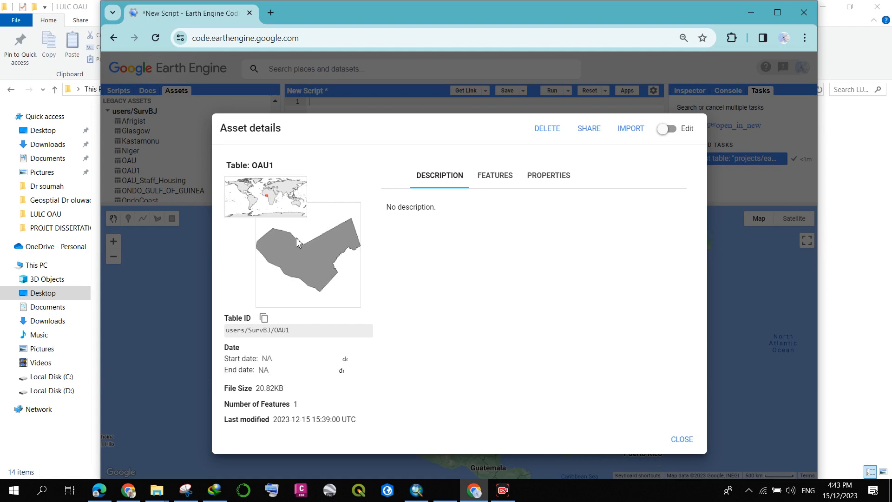
left_click(632, 129)
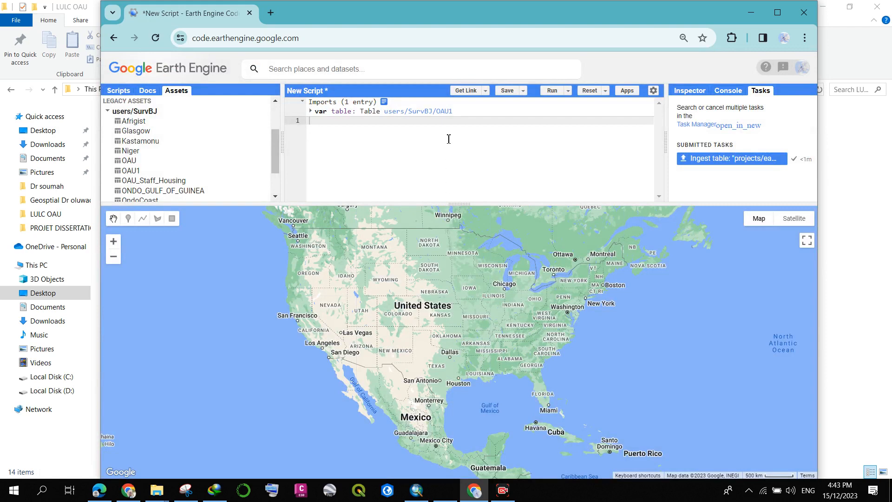
left_click(304, 111)
left_click(526, 291)
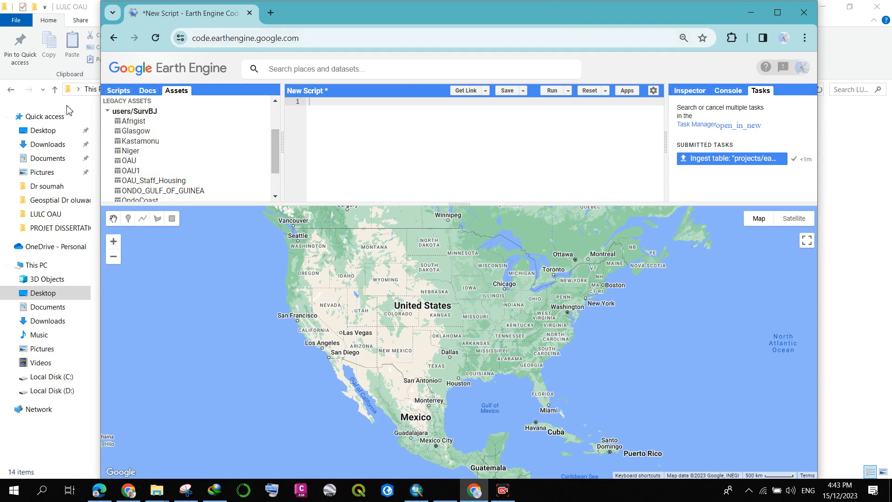
View and close the older OAU asset's details, and import the OAU1 table into the script
left_click(159, 165)
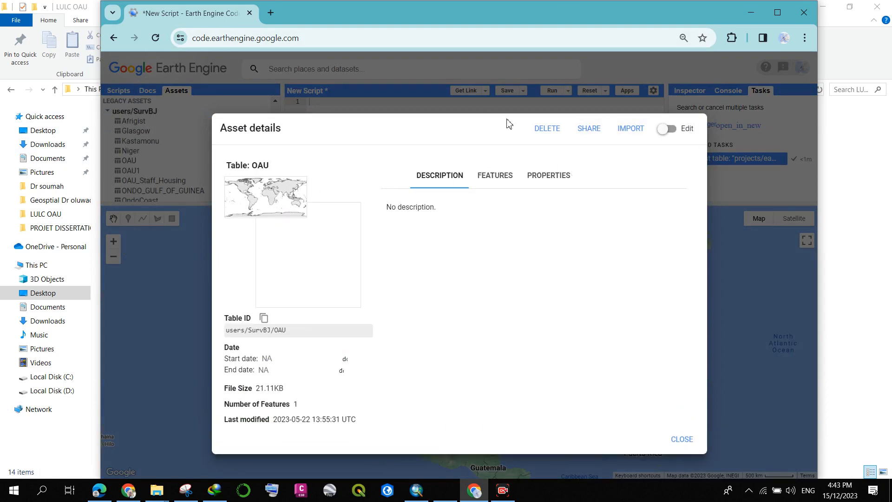
left_click(683, 439)
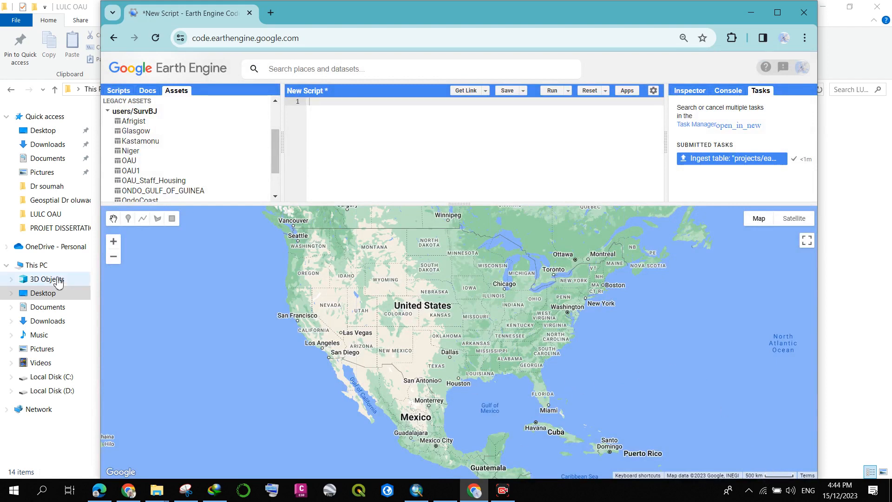
left_click(141, 174)
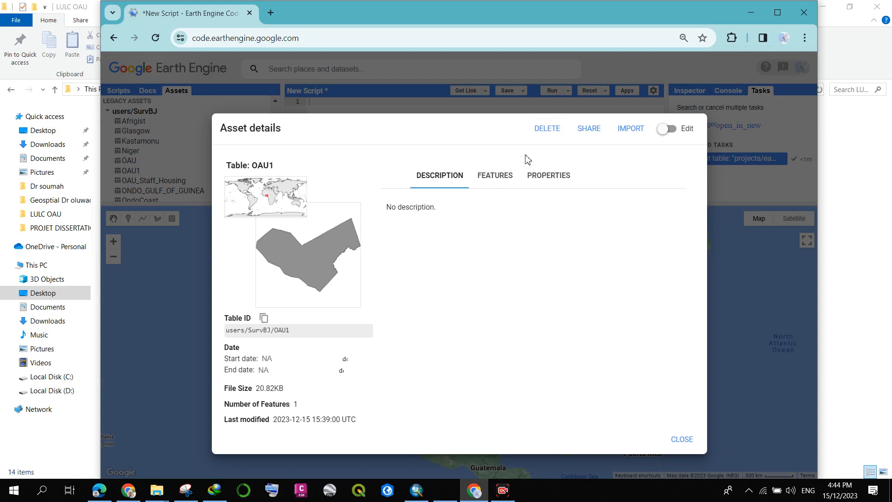
left_click(620, 130)
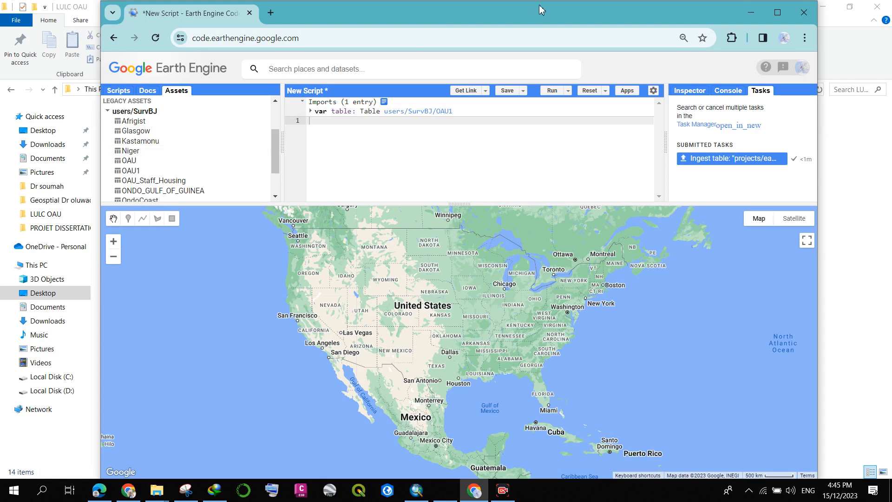
Rename the imported OAU1 table variable in the script to StudyArea
left_click(351, 113)
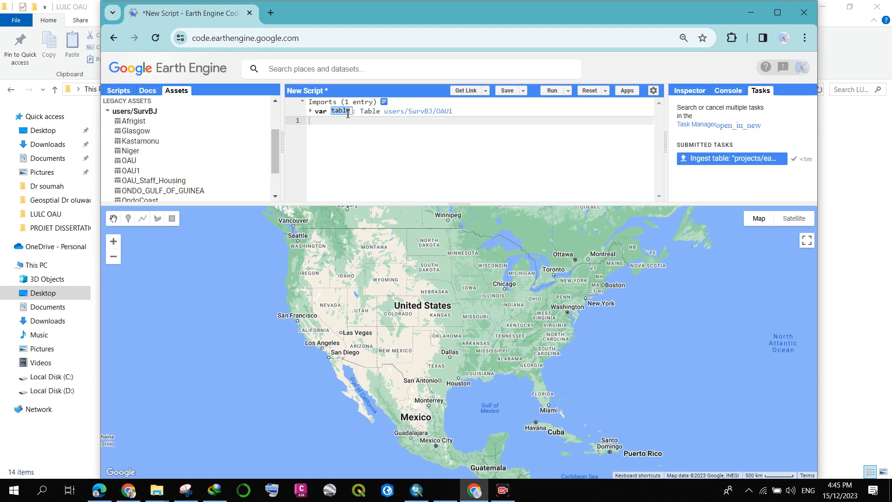
key("BackSpace")
type("S")
type("tudy")
type("Area")
left_click(382, 156)
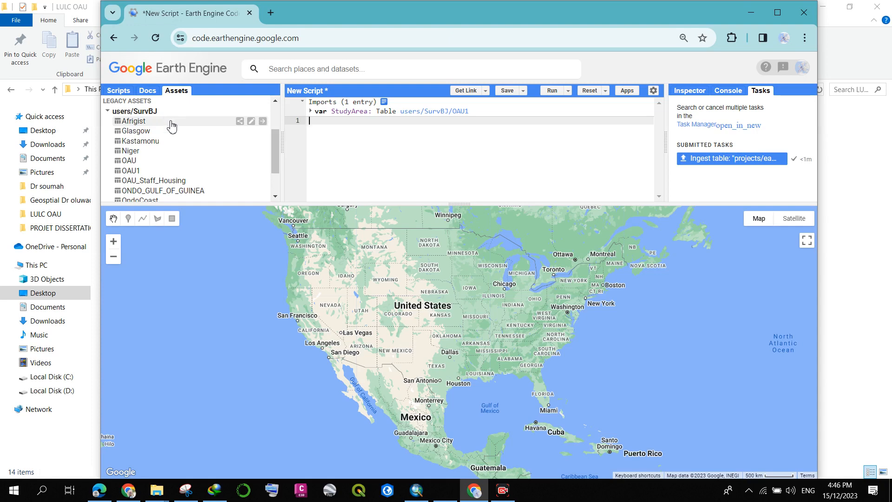
View the upload types available for new assets, and show the list of saved scripts
scroll(178, 116, "up", 3)
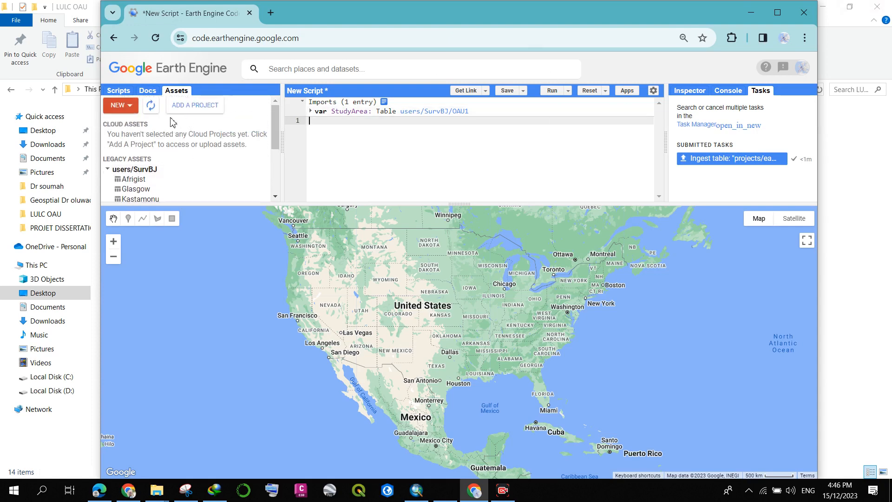
left_click(119, 106)
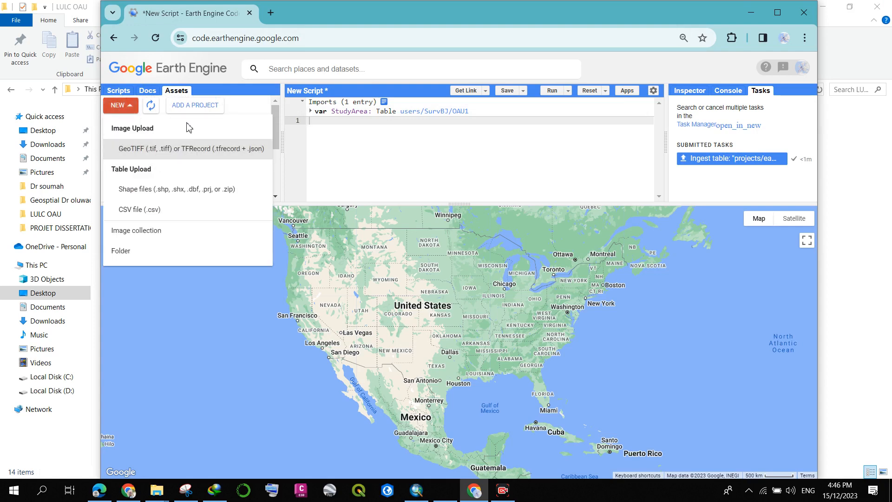
left_click(191, 157)
left_click(125, 91)
scroll(186, 135, "up", 5)
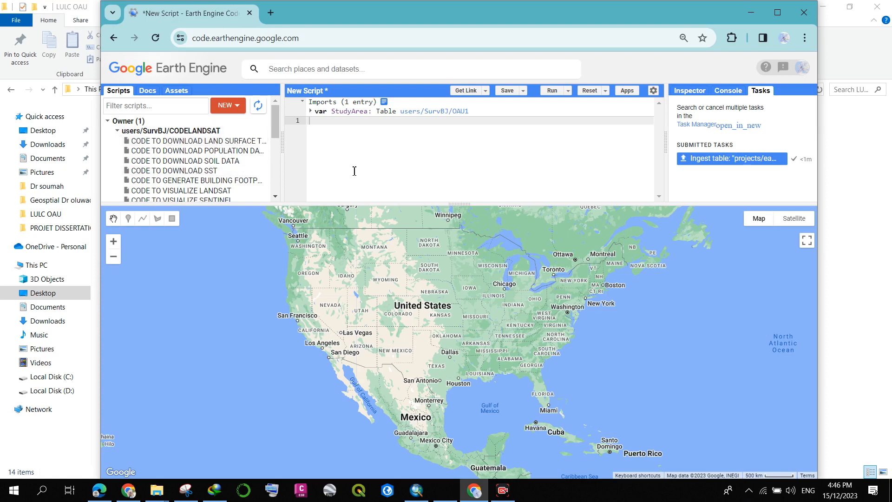
Switch to the other Chrome window and open ChatGPT at chat.openai.com in a new tab
left_click(128, 490)
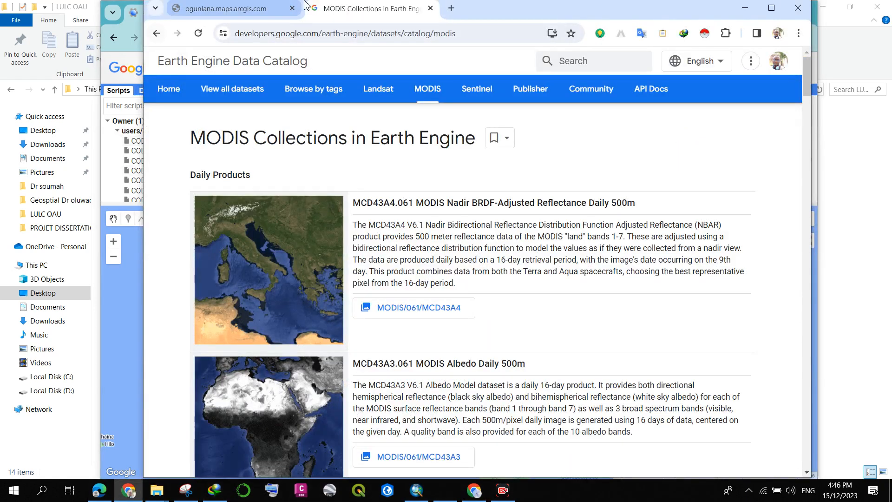
left_click(451, 8)
left_click(246, 12)
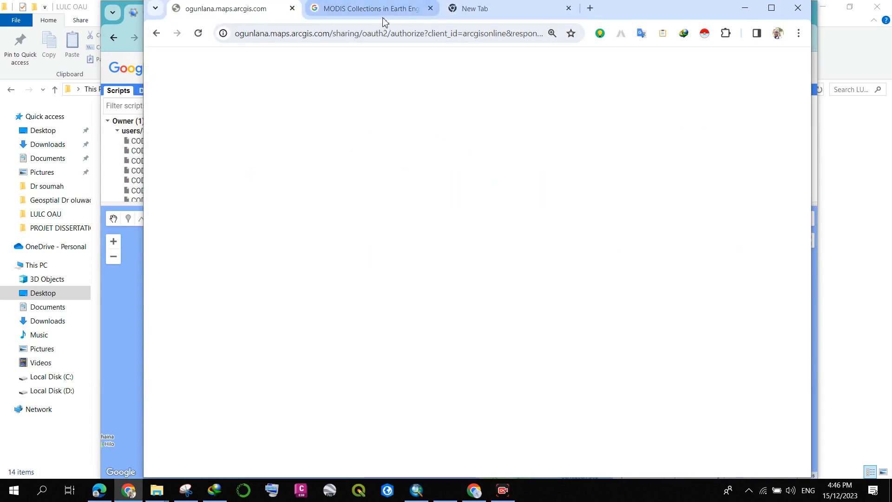
left_click(486, 10)
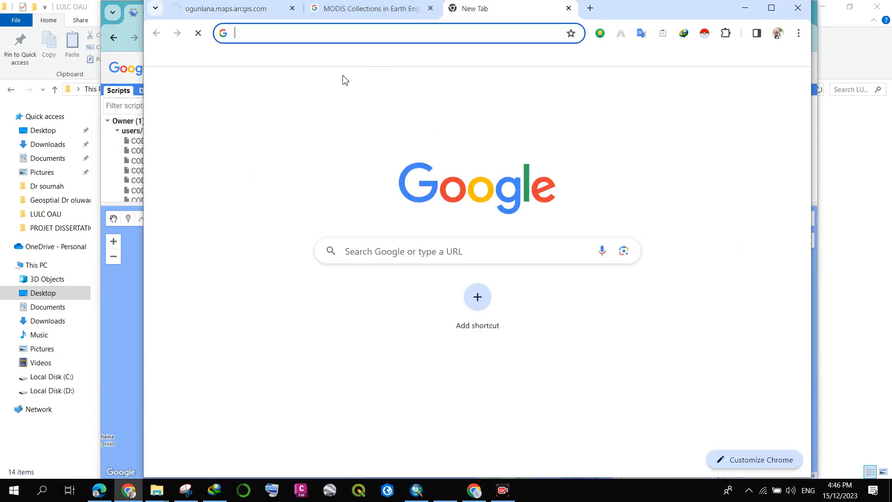
left_click(331, 34)
type("chat.openai.com")
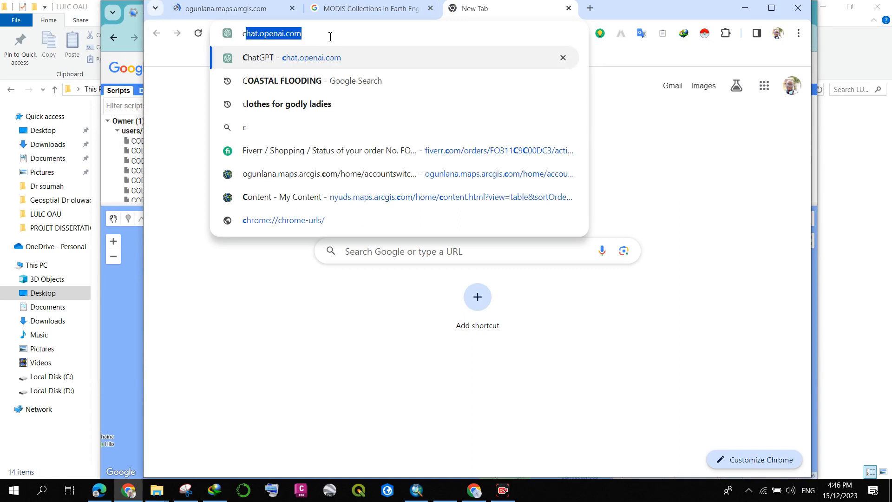
key("Return")
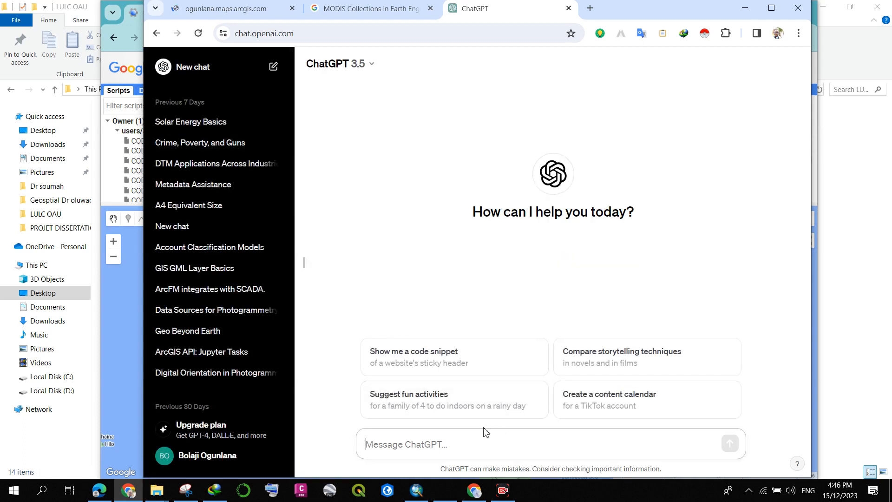
Ask ChatGPT to "write a GEE code to download DEM using study area"
left_click(466, 445)
type("write ")
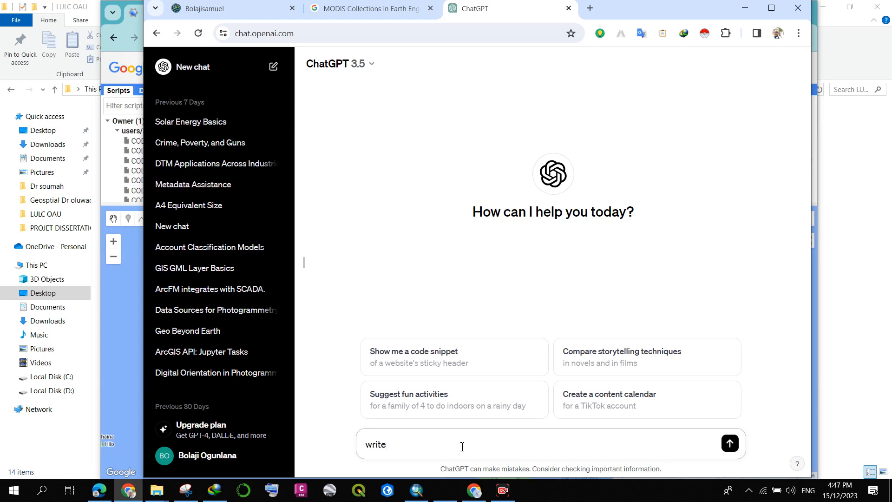
type("a")
type("GEE code to doe")
key("BackSpace")
type("wnload")
type("DEM")
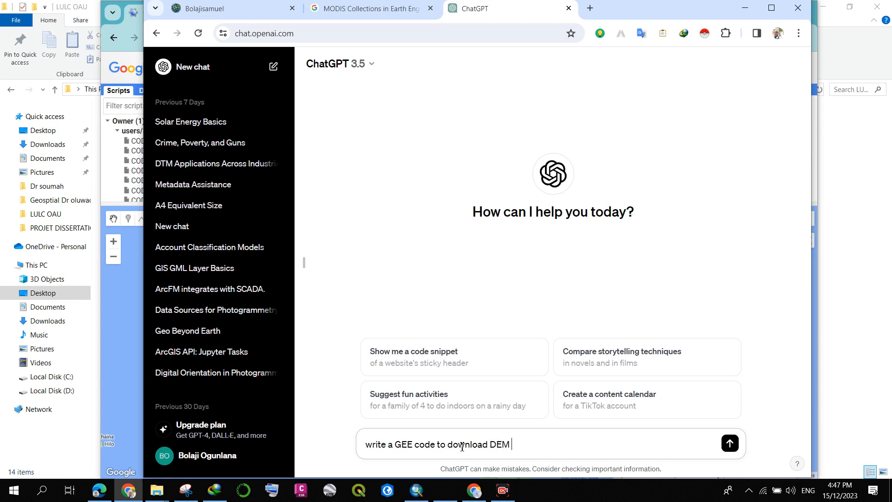
type(" using stud")
type("y area")
key("Return")
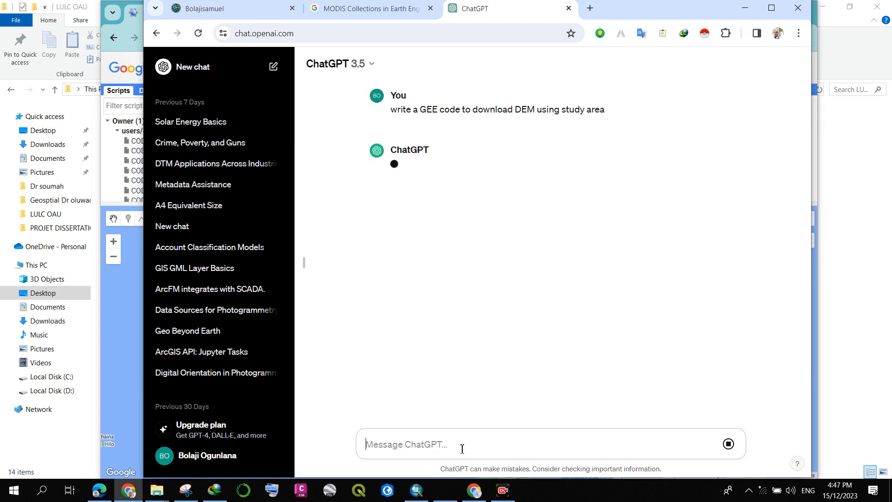
Retry generating the ChatGPT response, and reconnect the computer to the iPhone's Wi-Fi network
left_click(570, 440)
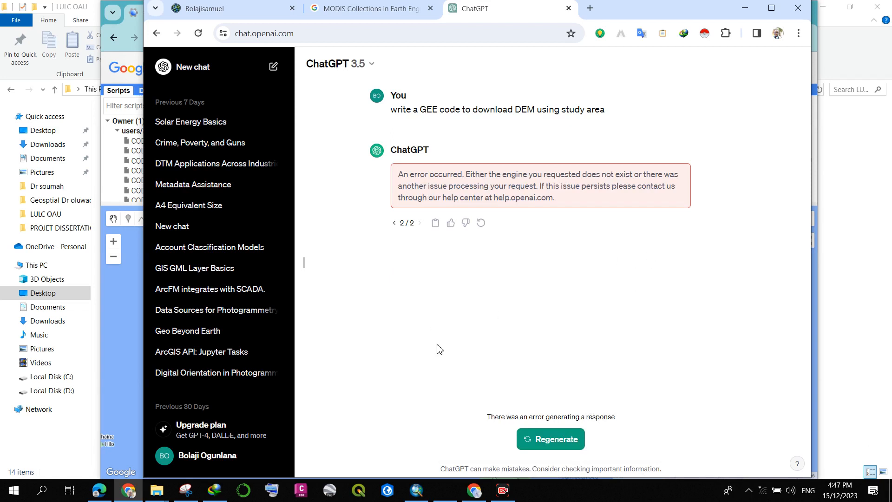
left_click(769, 495)
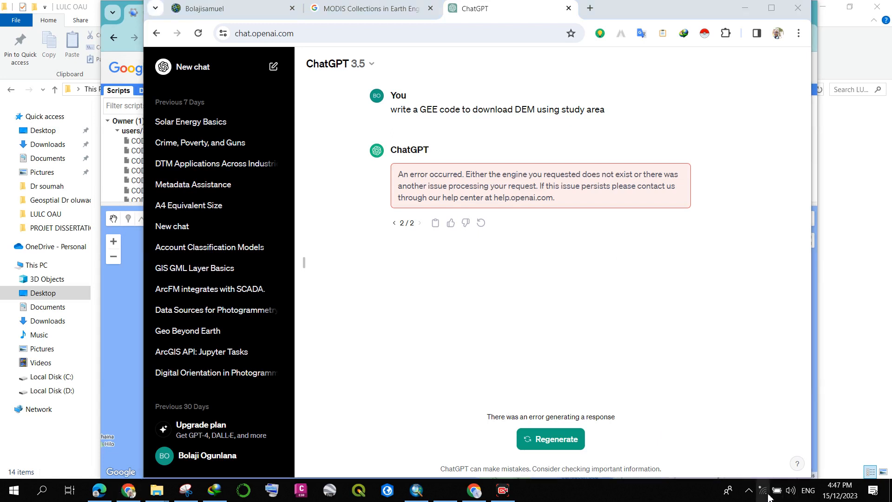
left_click(767, 299)
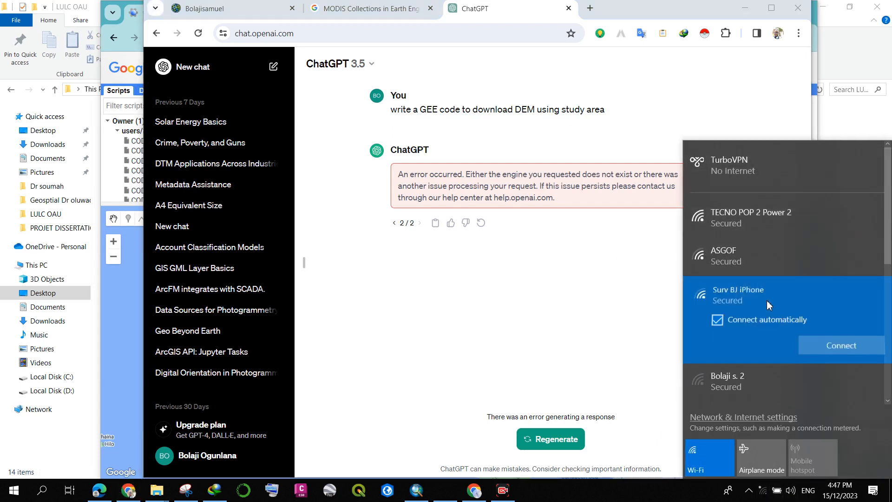
left_click(829, 345)
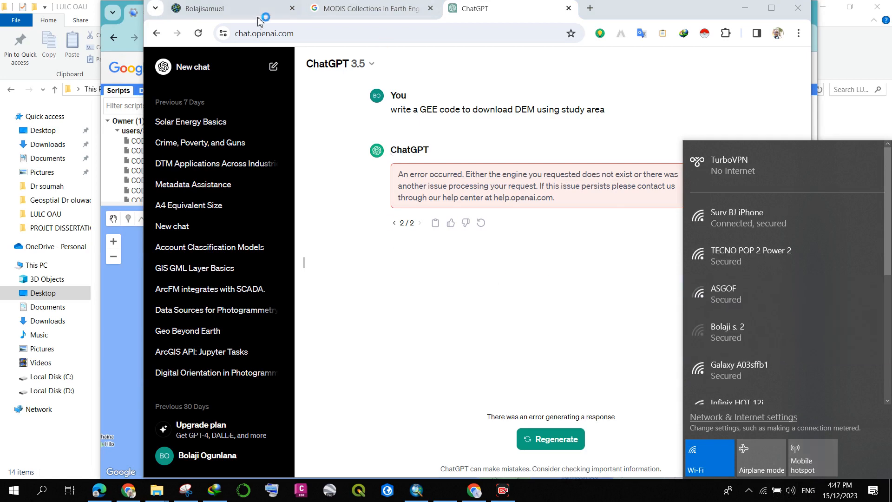
left_click(223, 9)
left_click(223, 9)
left_click(367, 8)
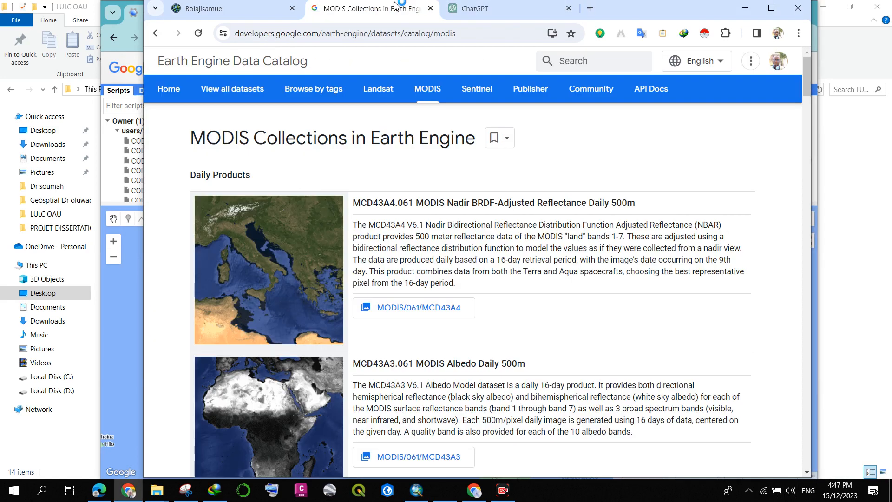
left_click(501, 10)
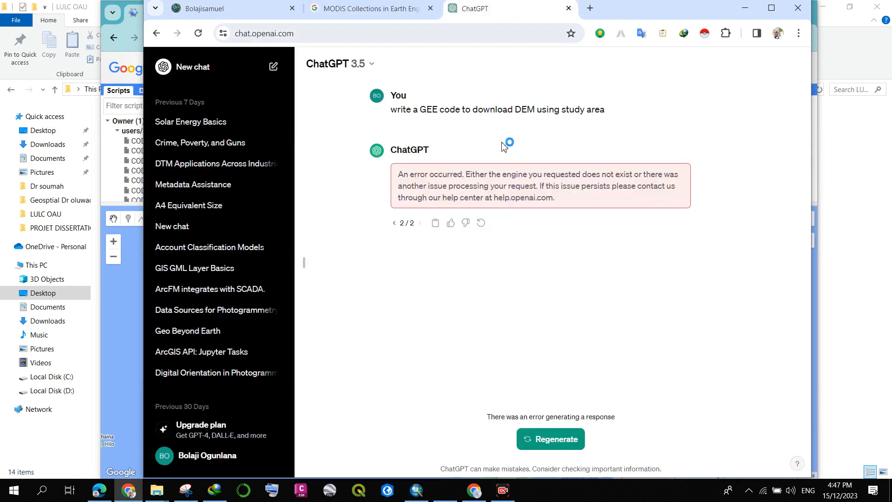
Regenerate the ChatGPT response, copy its JavaScript code for downloading the DEM, and look through the code
left_click(568, 444)
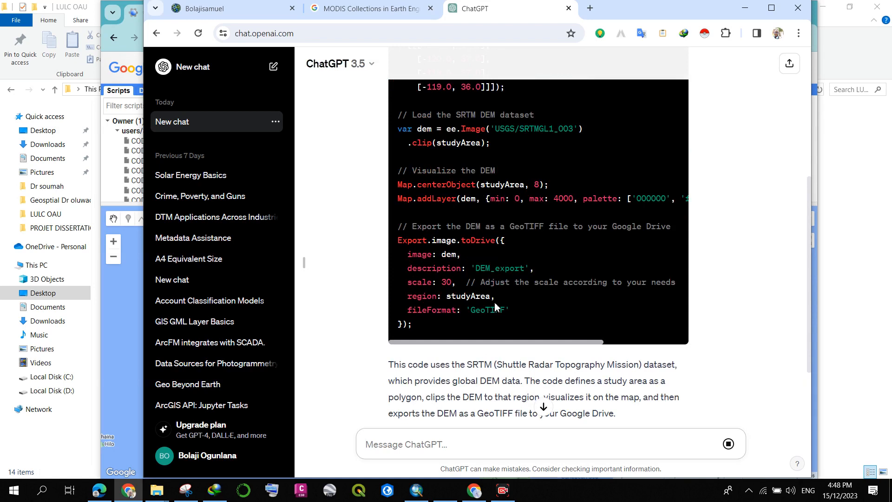
scroll(503, 300, "up", 5)
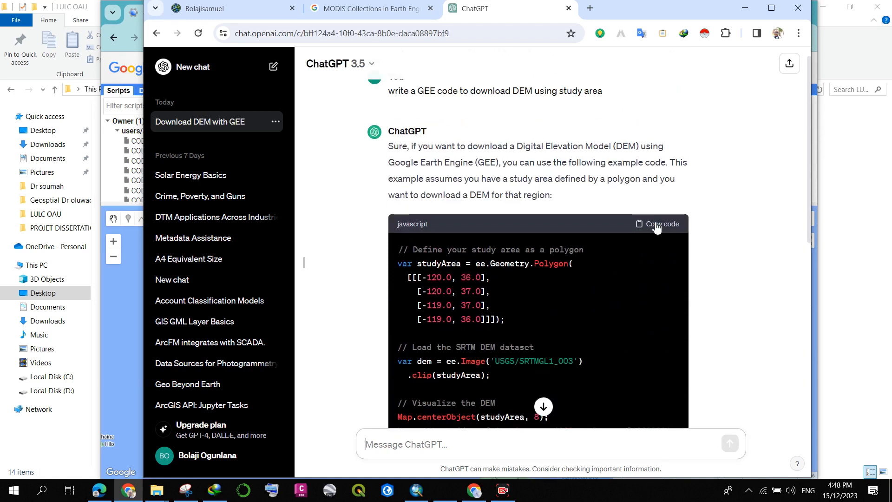
scroll(656, 227, "down", 1)
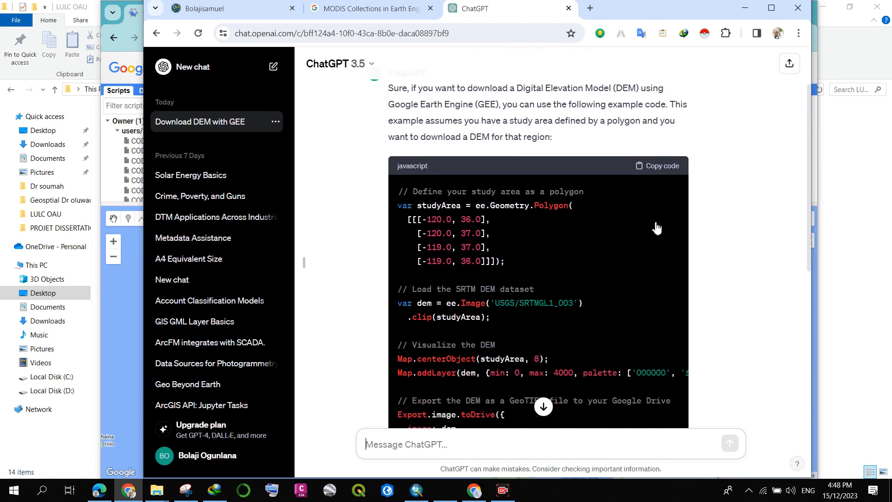
left_click(658, 168)
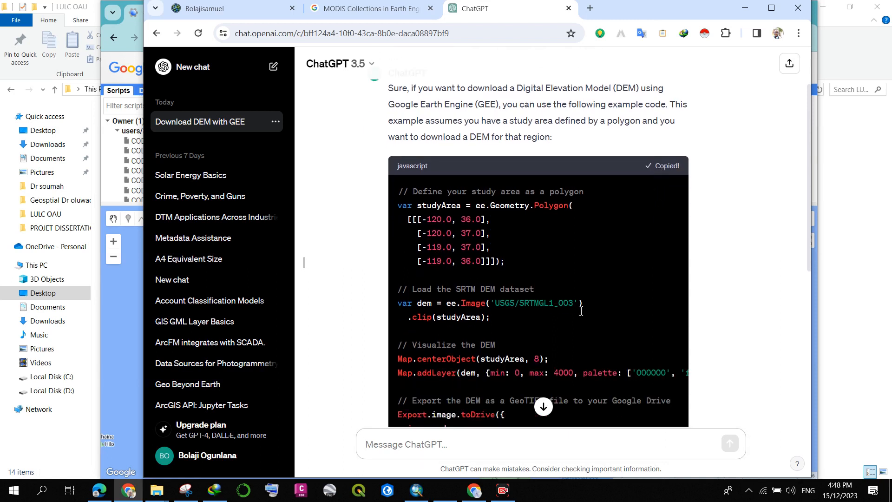
scroll(479, 360, "down", 3)
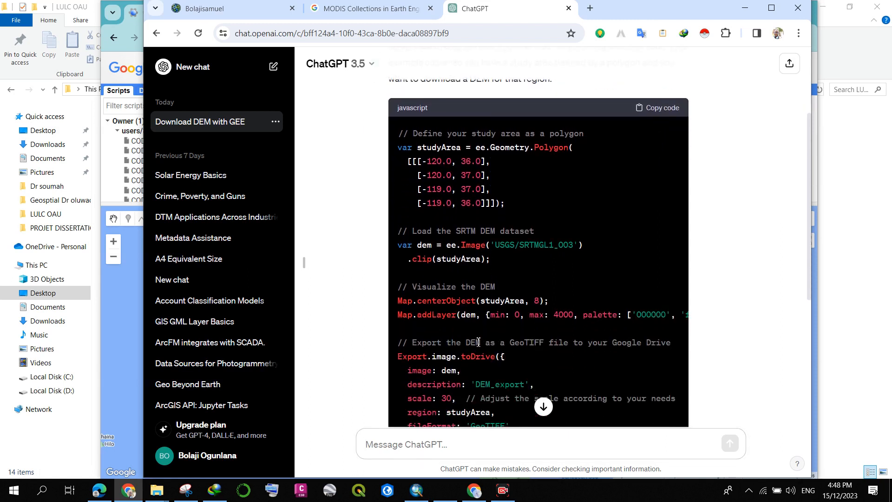
scroll(478, 346, "up", 1)
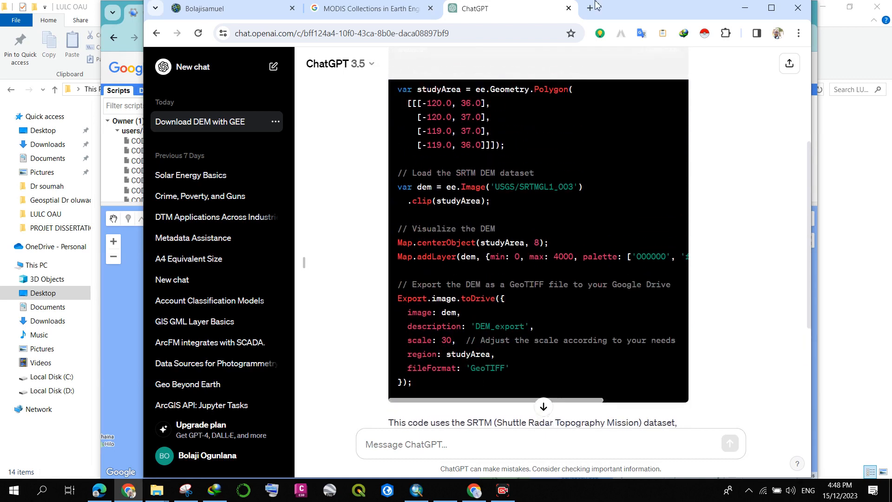
Switch to the Earth Engine Code Editor and paste the copied DEM code into the script below the StudyArea import
left_click(481, 493)
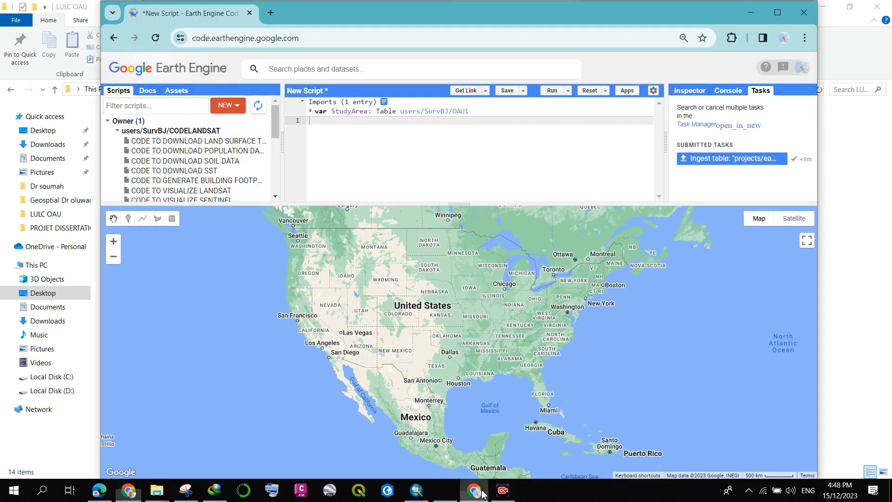
right_click(381, 124)
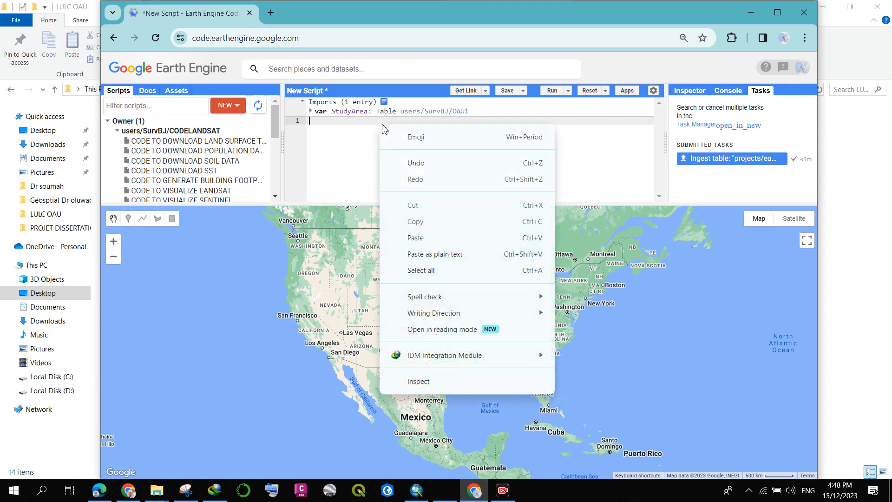
left_click(418, 237)
scroll(379, 178, "up", 5)
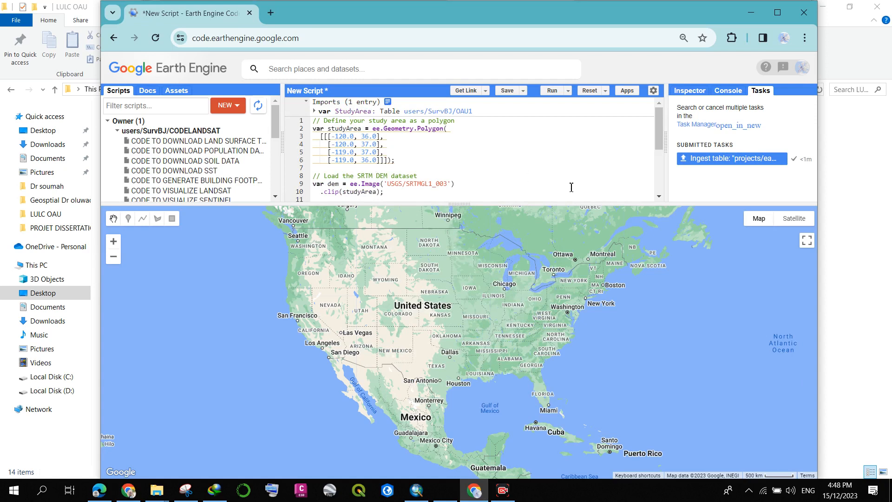
key("alt+Tab")
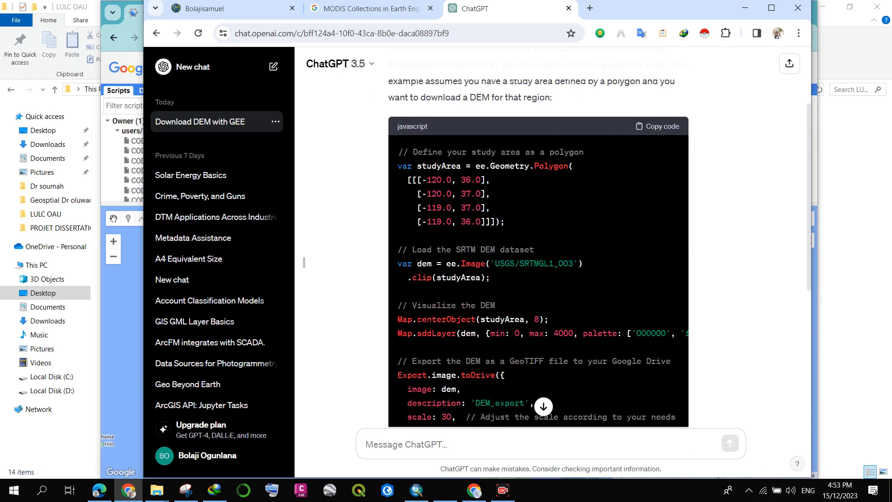
mouse_move(474, 490)
left_click(454, 409)
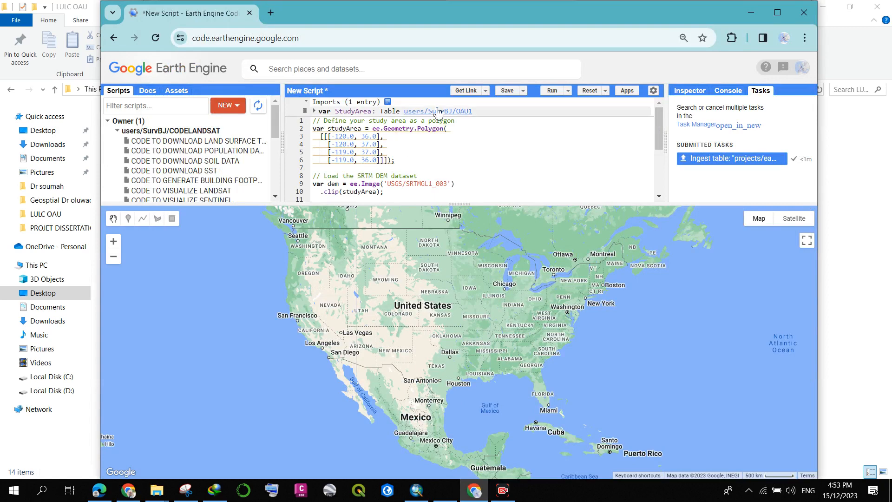
Try removing the studyArea polygon definition and its comment from the start of the code, and undo the deletion
mouse_move(440, 127)
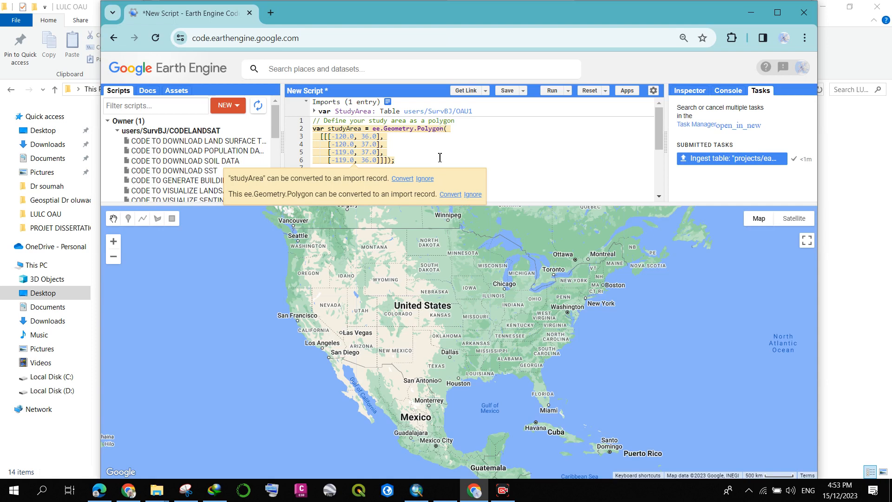
left_click_drag(426, 168, 313, 121)
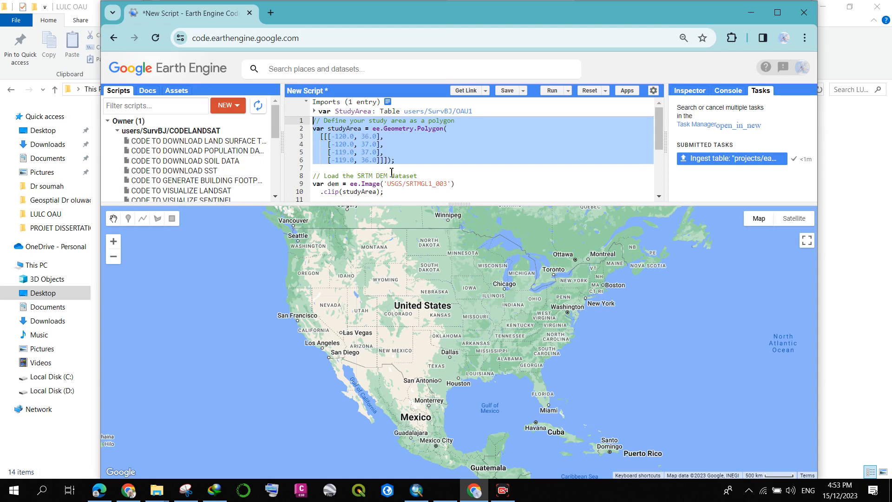
key("Delete")
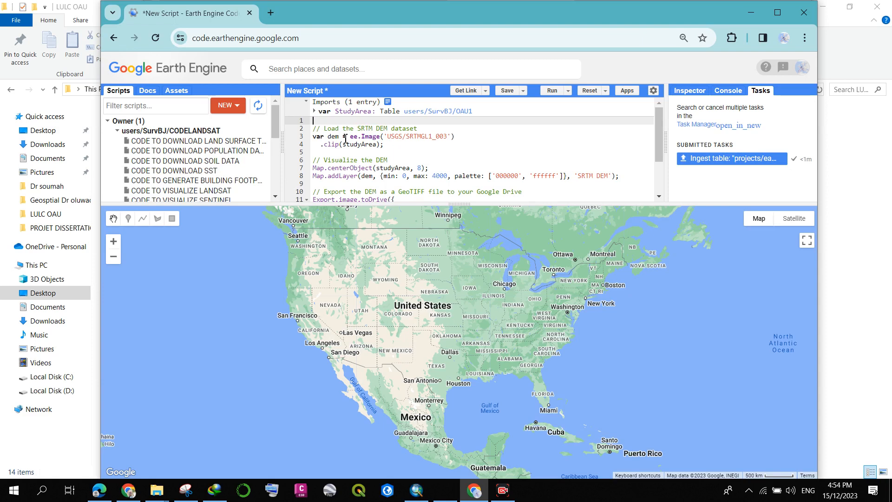
key("ctrl+v")
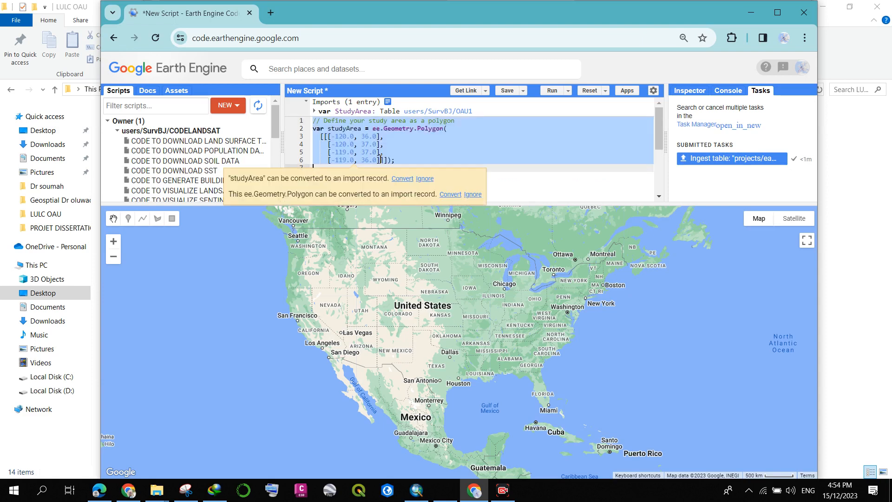
left_click(486, 136)
left_click(413, 167)
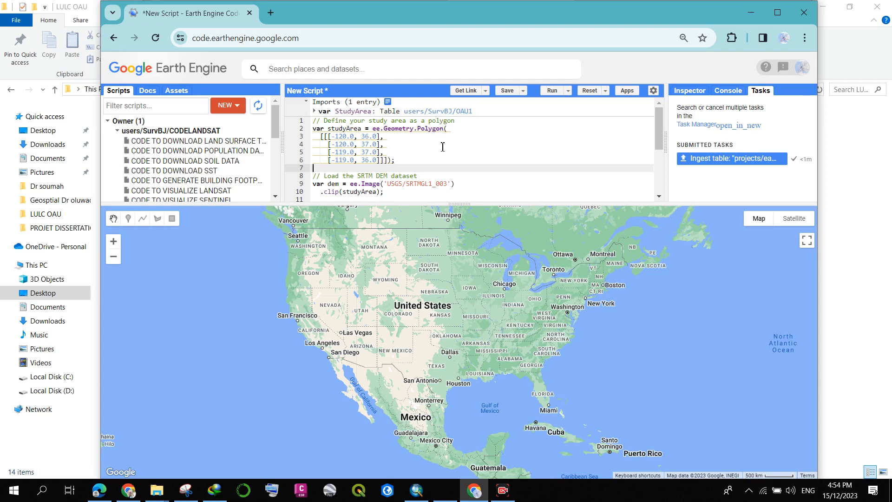
Delete the studyArea polygon definition and its comment from the start of the code, and look through the remaining script
left_click_drag(435, 167, 312, 120)
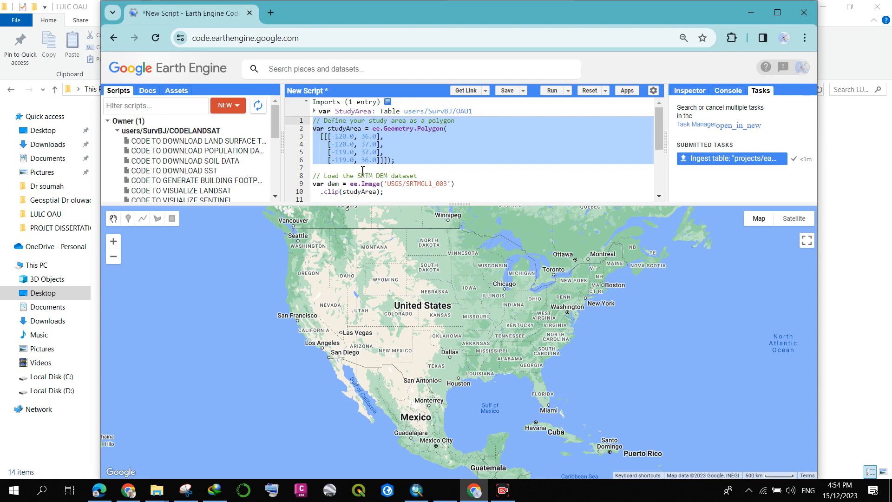
mouse_move(342, 165)
key("BackSpace")
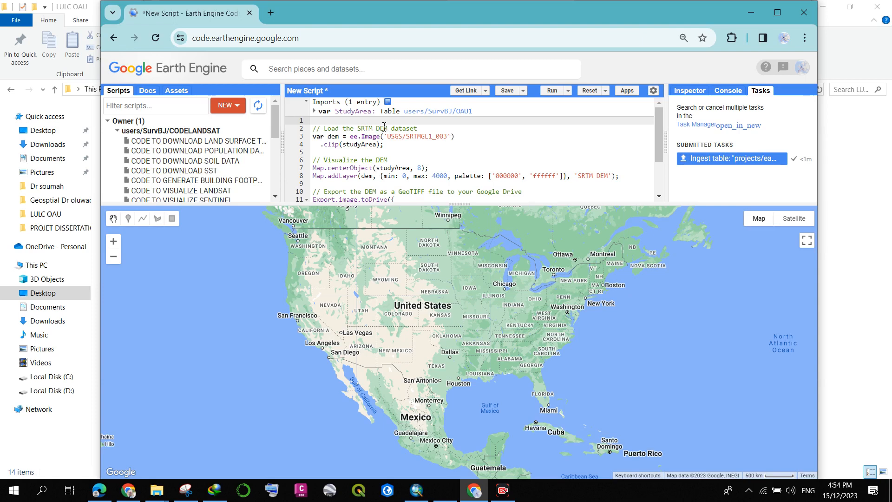
scroll(384, 130, "down", 5)
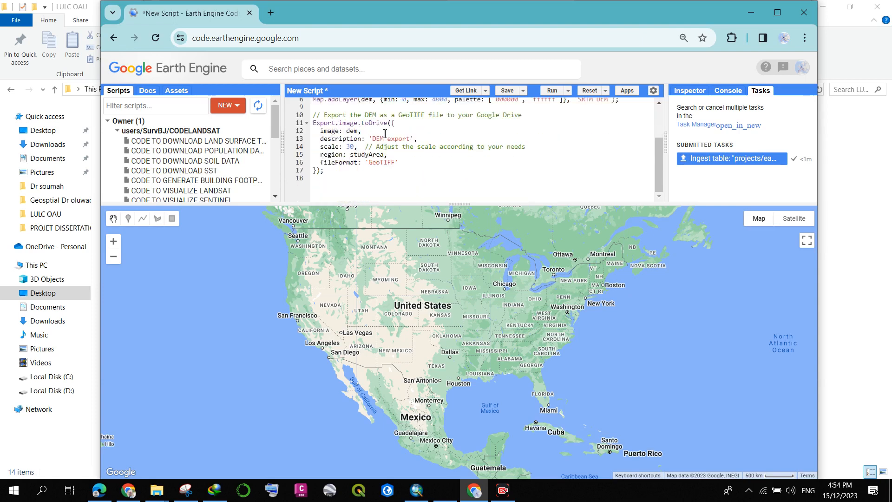
scroll(384, 140, "up", 5)
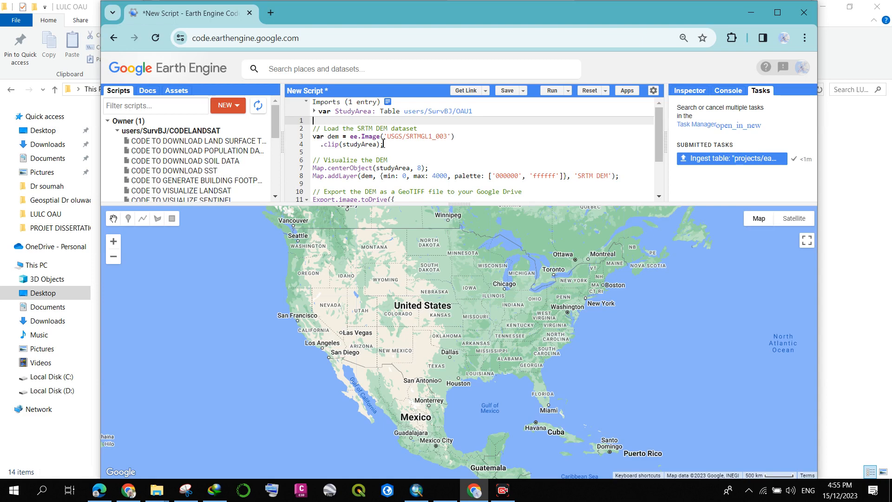
Check the imported table's variable name, run the script, and view its console output
left_click(361, 113)
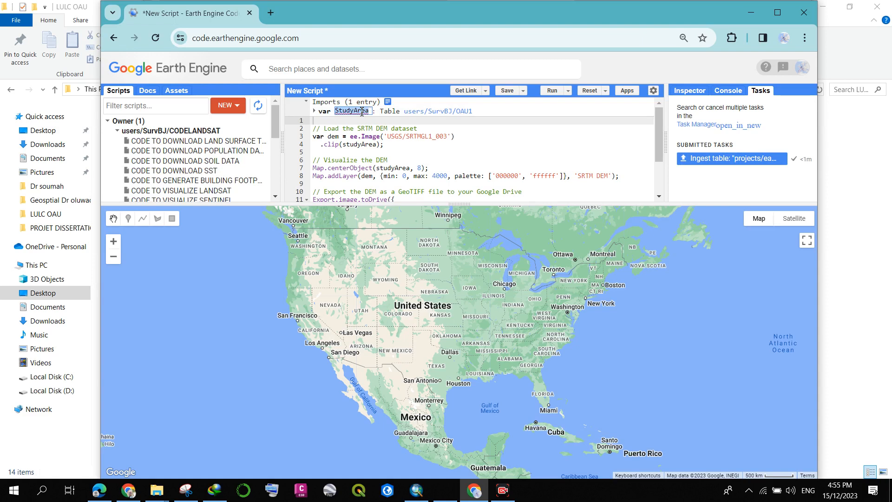
left_click(511, 161)
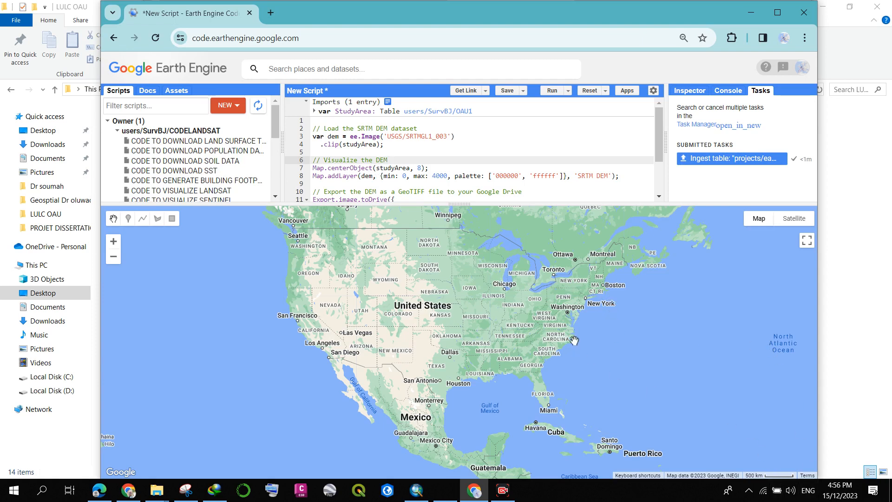
left_click(551, 91)
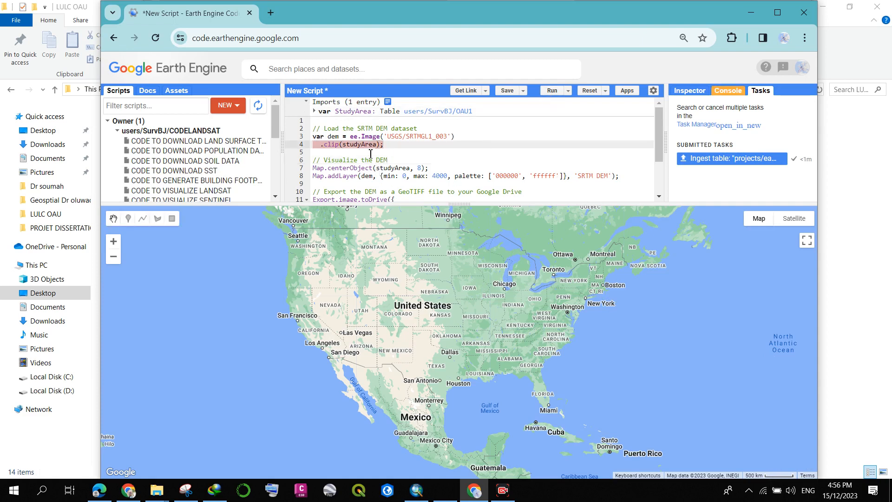
left_click(725, 93)
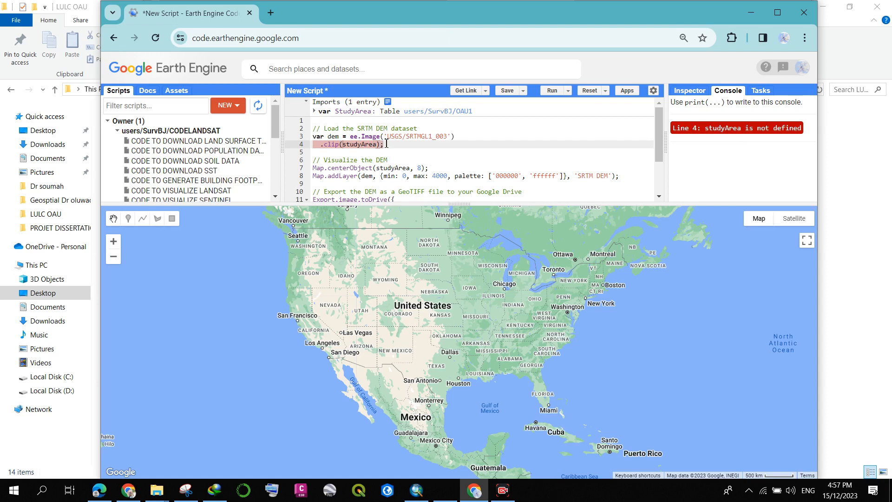
Rename the imported OAU1 table variable to studyArea to match the name used in the clip call
left_click_drag(376, 145, 343, 144)
left_click(367, 112)
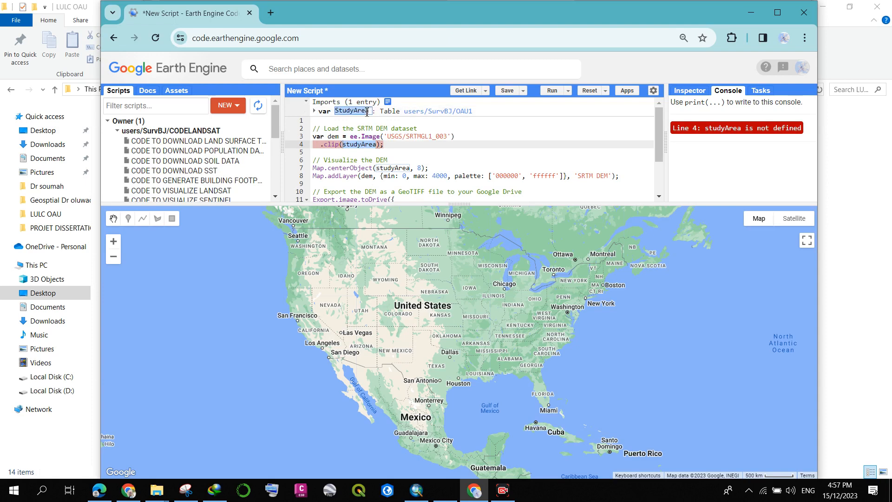
type("studyArea")
left_click(382, 157)
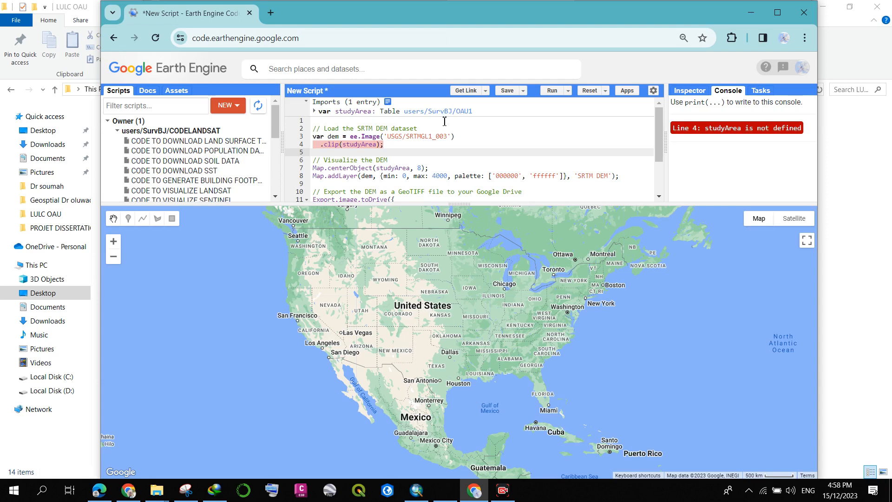
Run the corrected DEM script and inspect the map closely around Ife
left_click(552, 90)
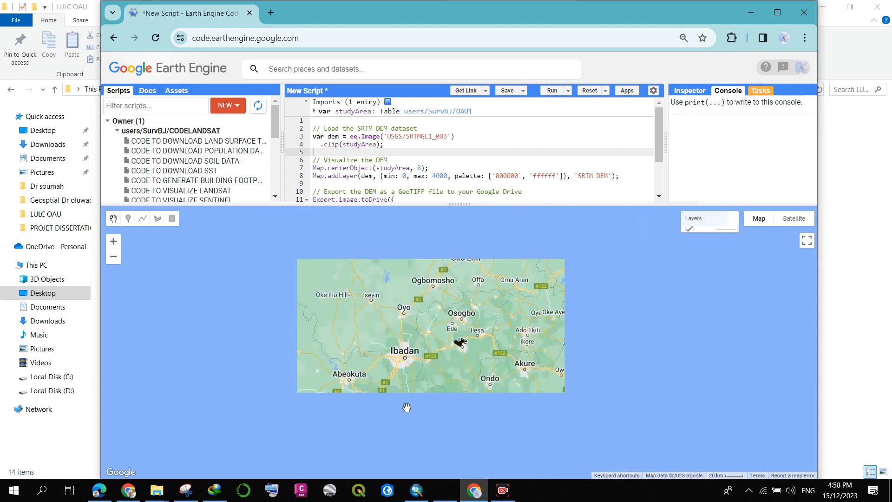
scroll(459, 346, "up", 4)
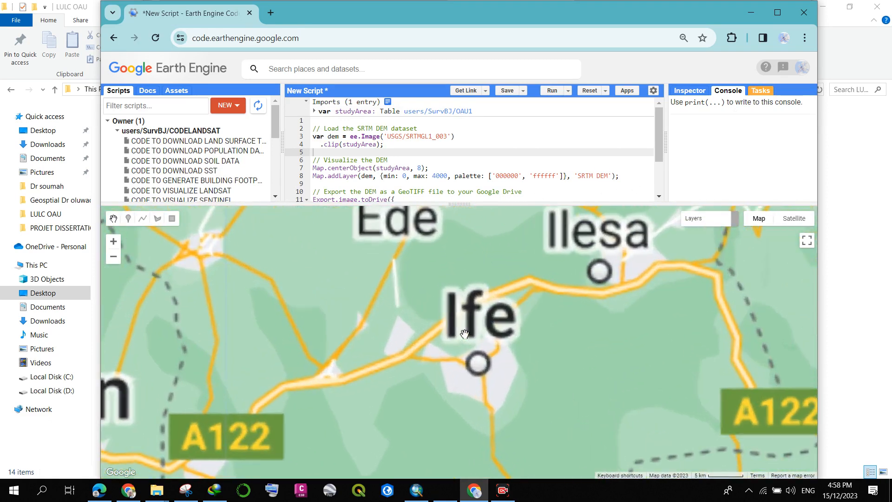
mouse_move(687, 223)
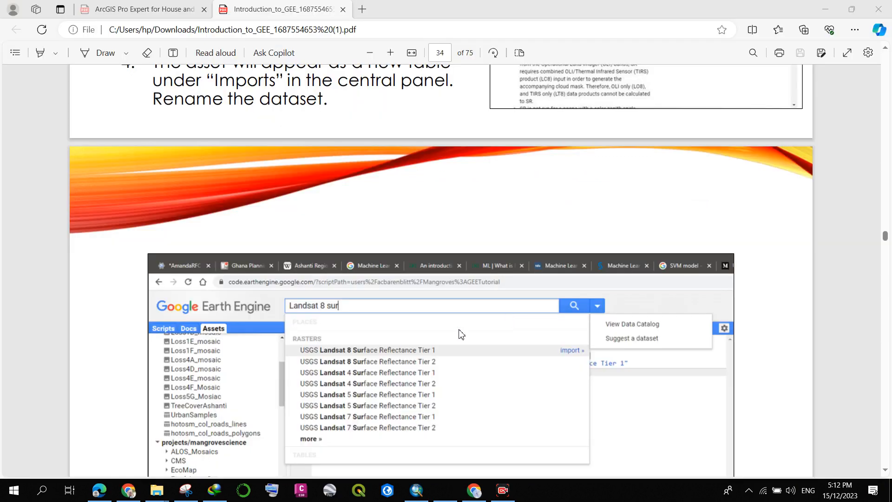
Read on in the Introduction_to_GEE PDF to the Filter Landsat Data slide
scroll(462, 333, "down", 8)
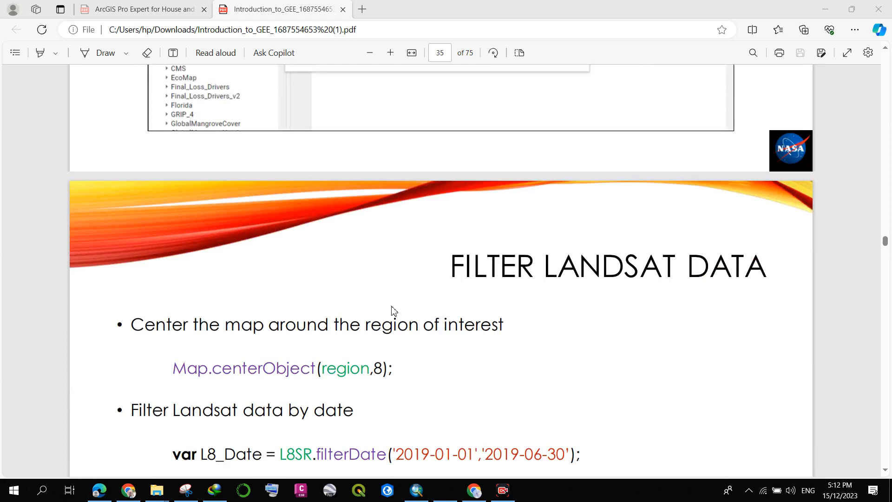
scroll(371, 315, "down", 1)
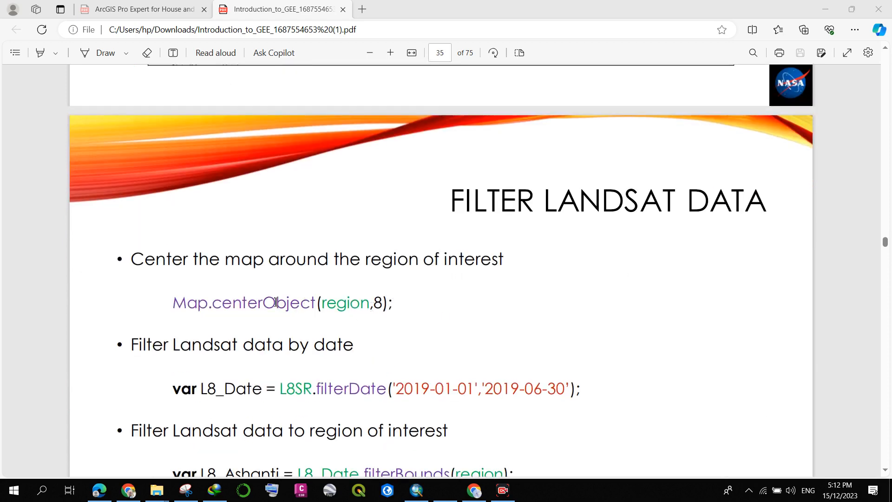